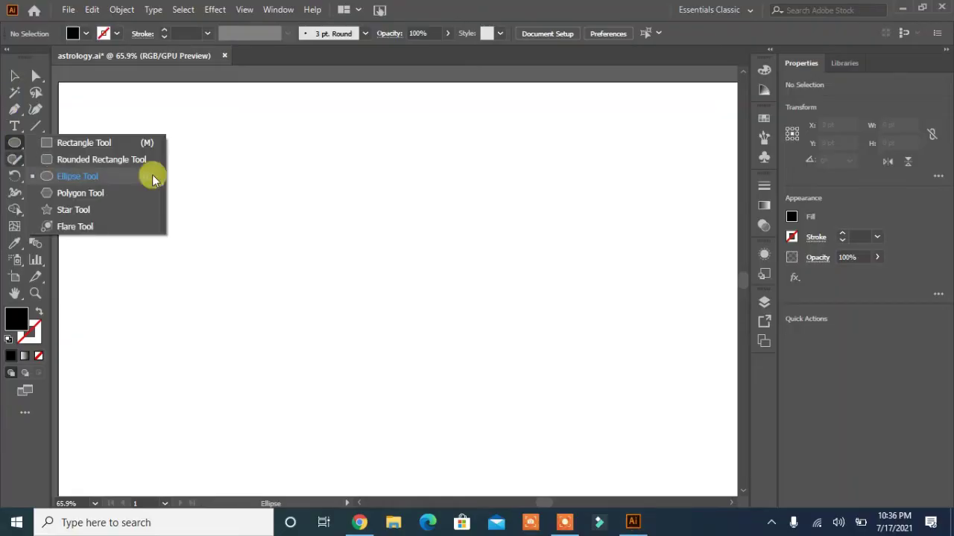
Step: Pick the Ellipse Tool to start the black filled circle
left_click(153, 175)
Step: Intersect a circle and an overlapping copy into a black lens shape, then move it left
left_click_drag(313, 206, 399, 293)
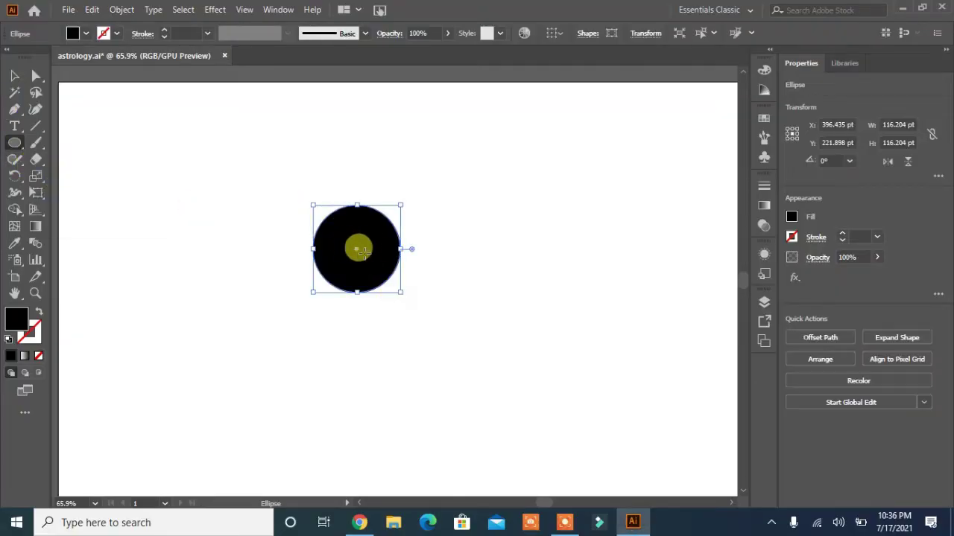
left_click_drag(357, 249, 425, 250)
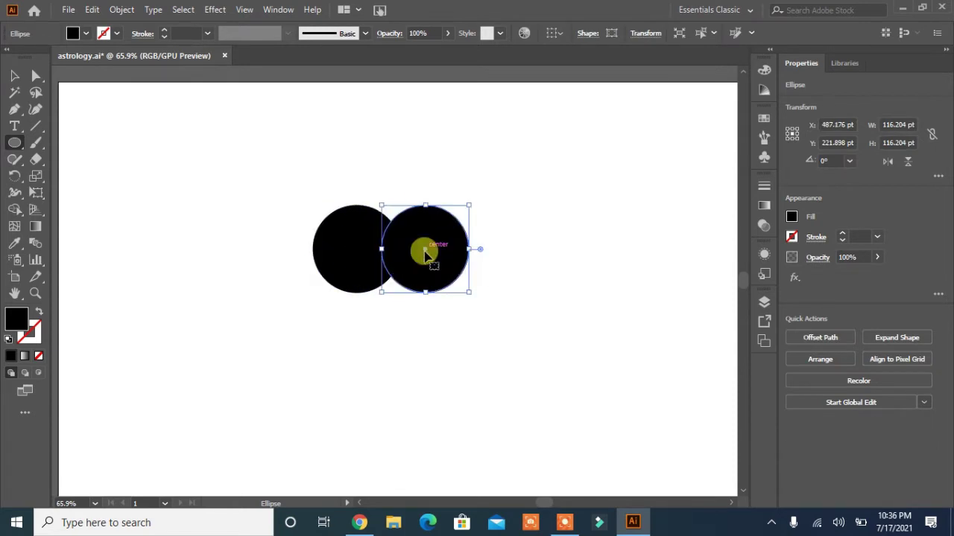
left_click(14, 76)
key("ctrl+a")
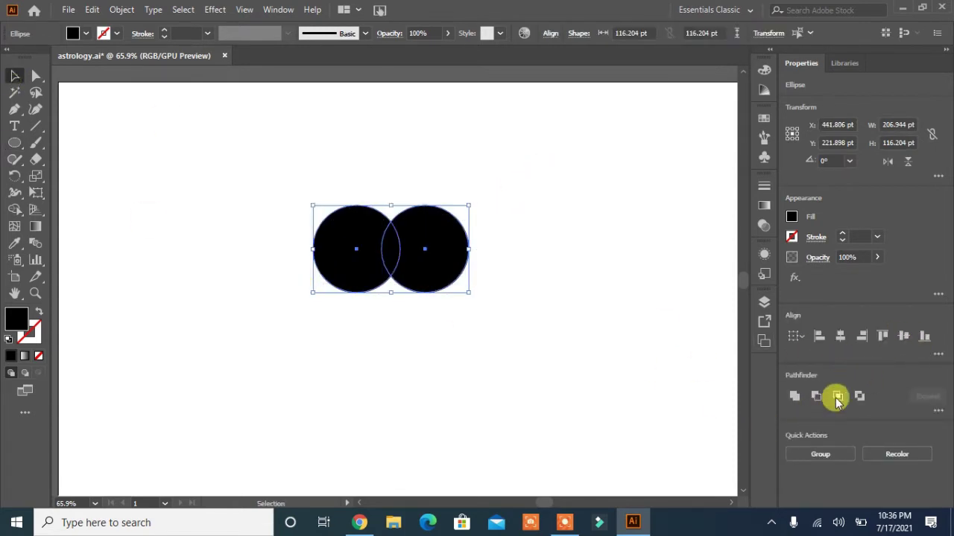
left_click(837, 400)
left_click(403, 364)
left_click(392, 265)
left_click(443, 312)
left_click_drag(394, 254, 237, 305)
Step: Add a curved Pen stem below the lens and merge both into one leaf
left_click(14, 109)
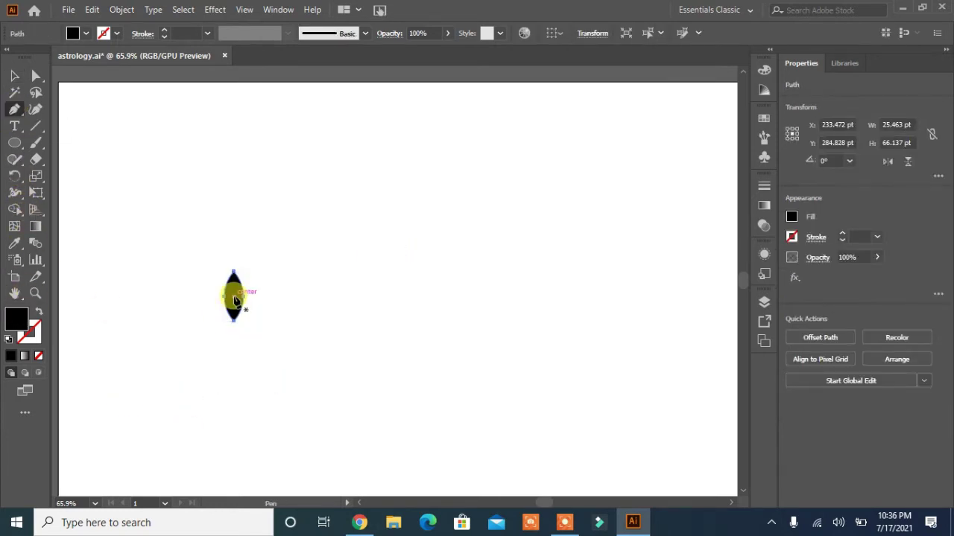
left_click(233, 297)
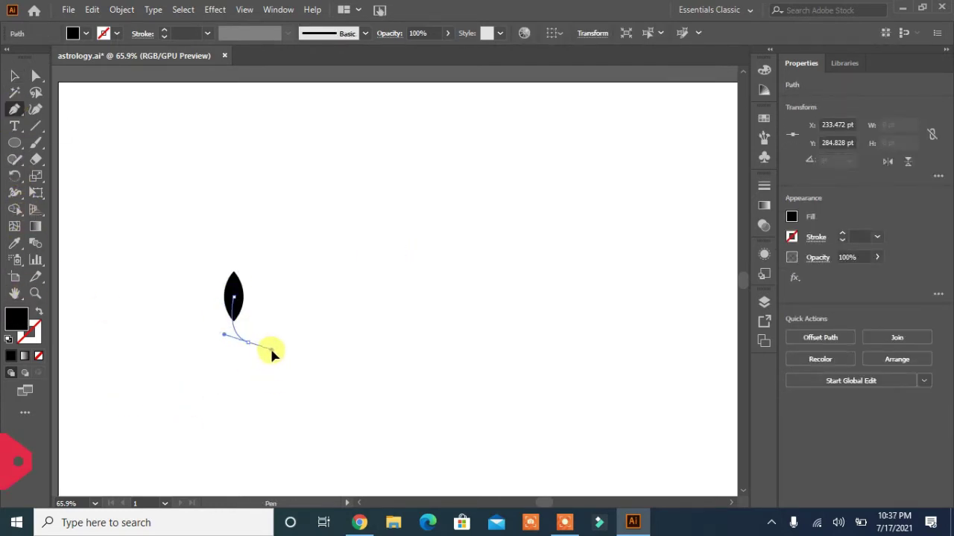
left_click_drag(273, 352, 252, 330)
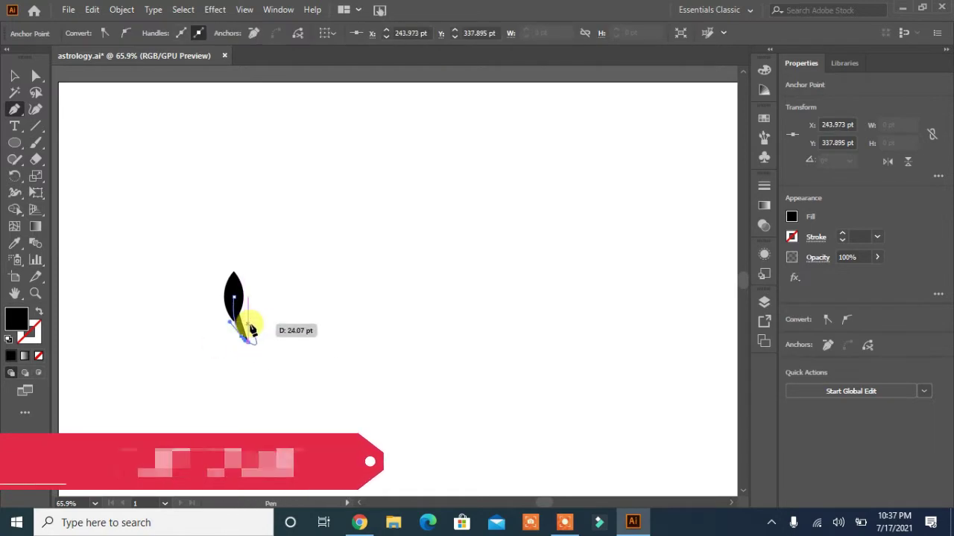
left_click_drag(252, 329, 233, 290)
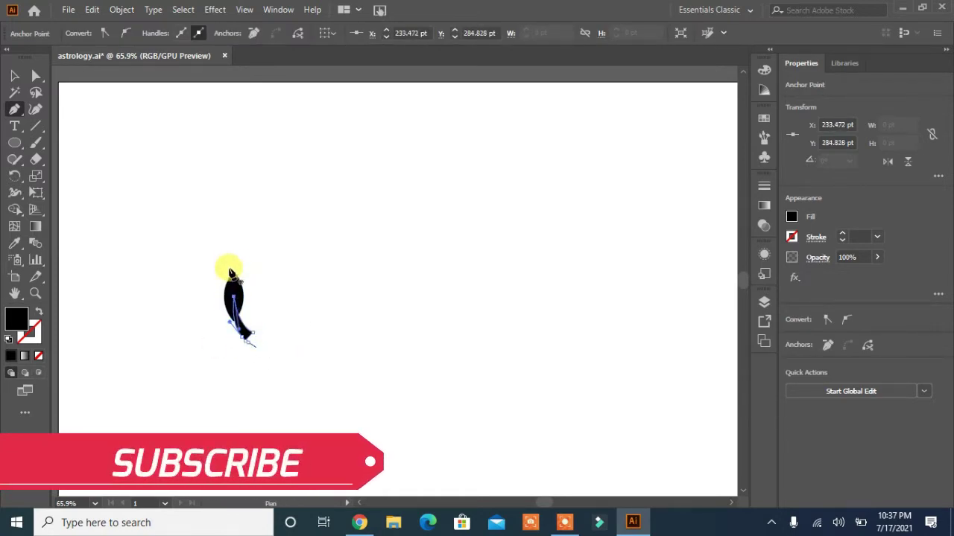
left_click(14, 74)
left_click(847, 408)
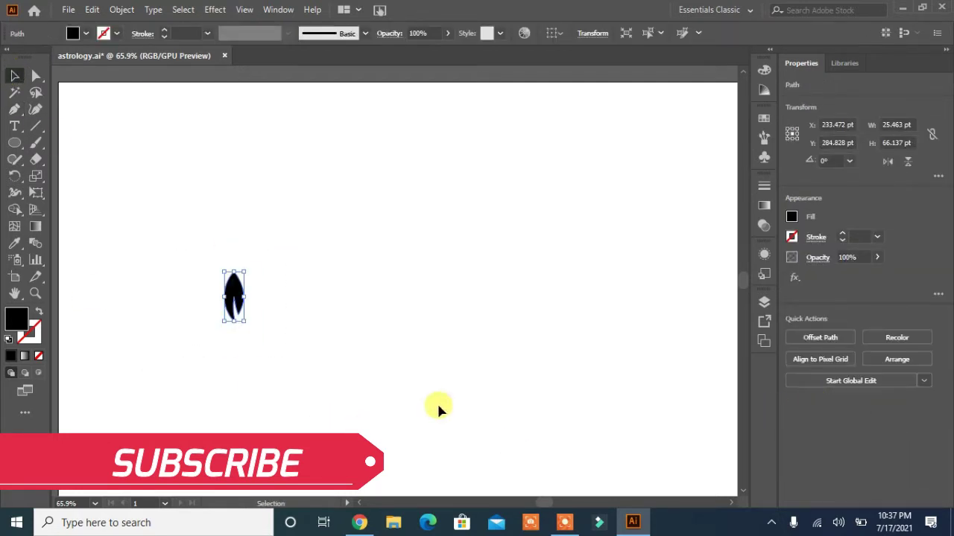
Step: Tilt the leaf about 30° and reflect a vertical copy, nudged into a V-shaped pair
left_click(240, 297)
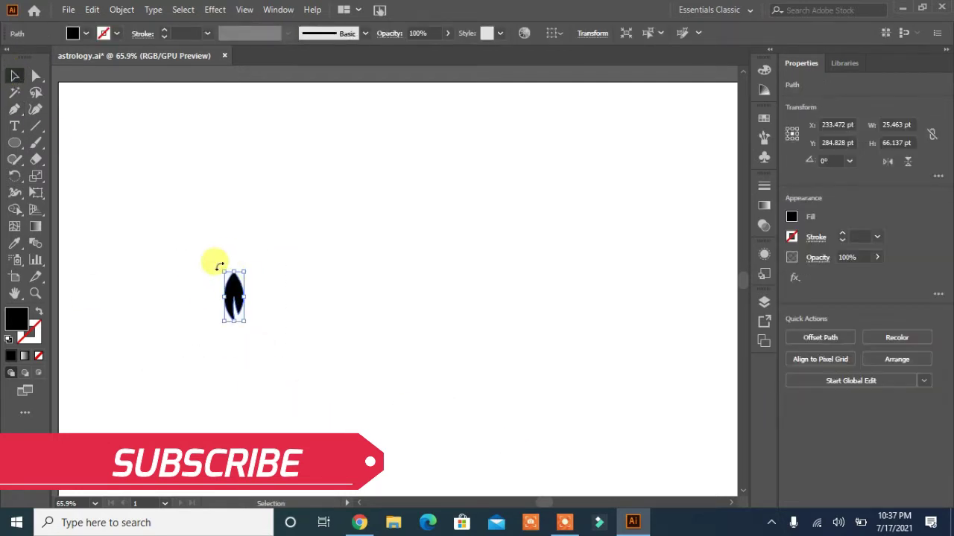
mouse_move(217, 262)
left_mouse_down()
mouse_move(203, 277)
mouse_move(188, 359)
left_mouse_up()
right_click(188, 359)
mouse_move(226, 288)
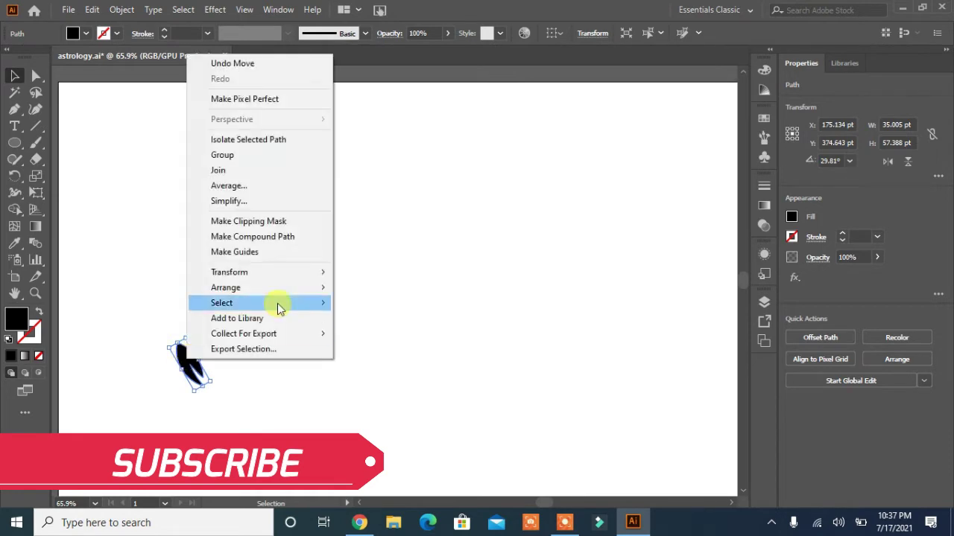
left_click(469, 320)
left_click(377, 319)
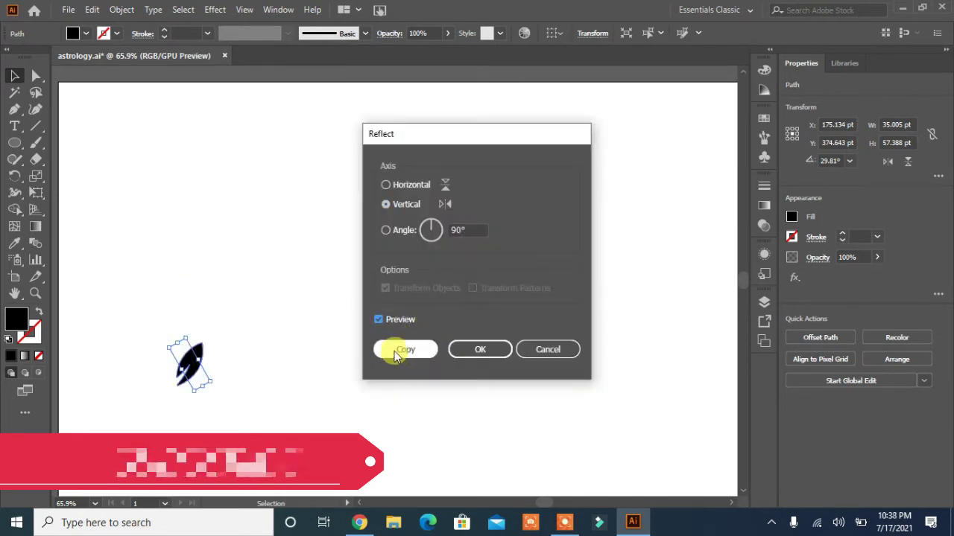
left_click(394, 351)
key("shift+Right")
key("shift+Right")
key("shift+Right")
key("Right")
key("Right")
key("Right")
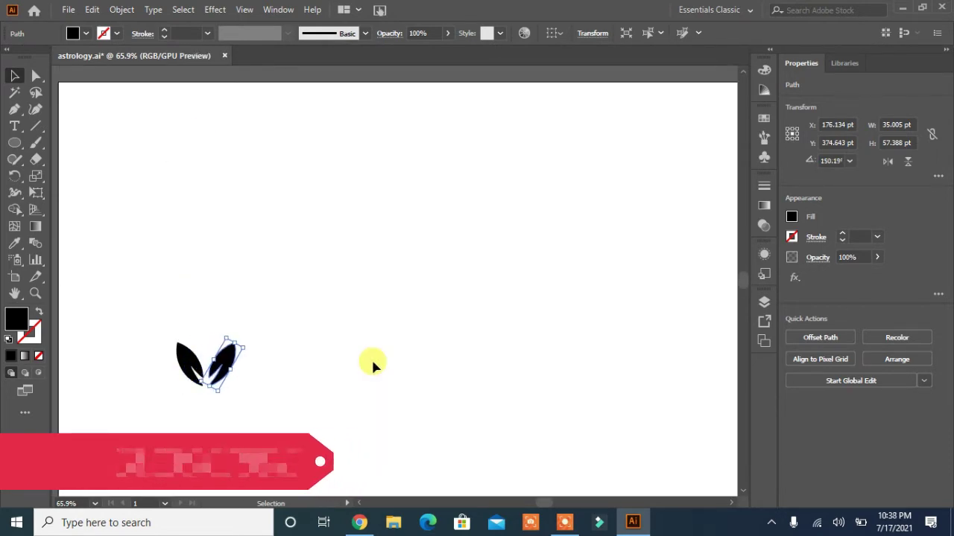
key("shift+Left")
key("shift+Left")
Step: Shrink the leaf pair to about 38 pt wide and group it
left_click(297, 475)
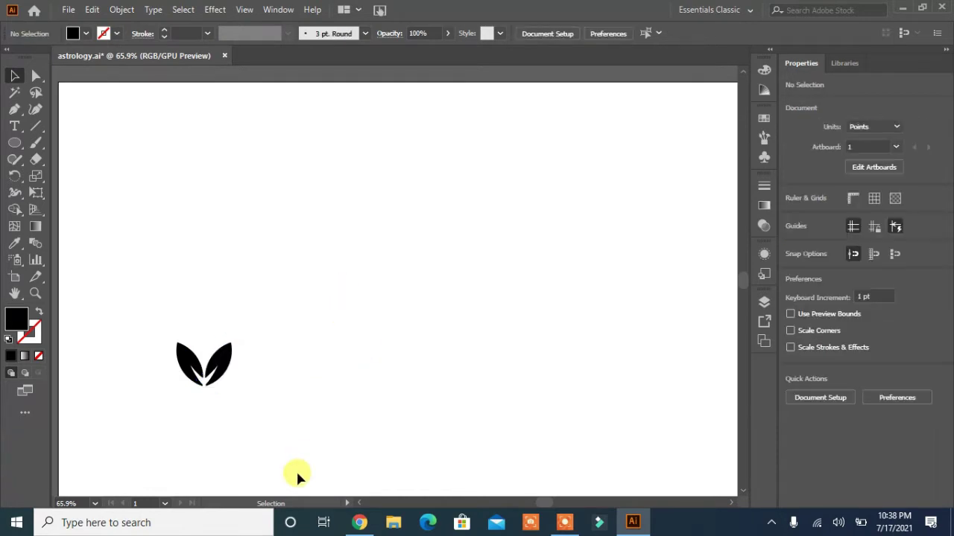
key("ctrl+a")
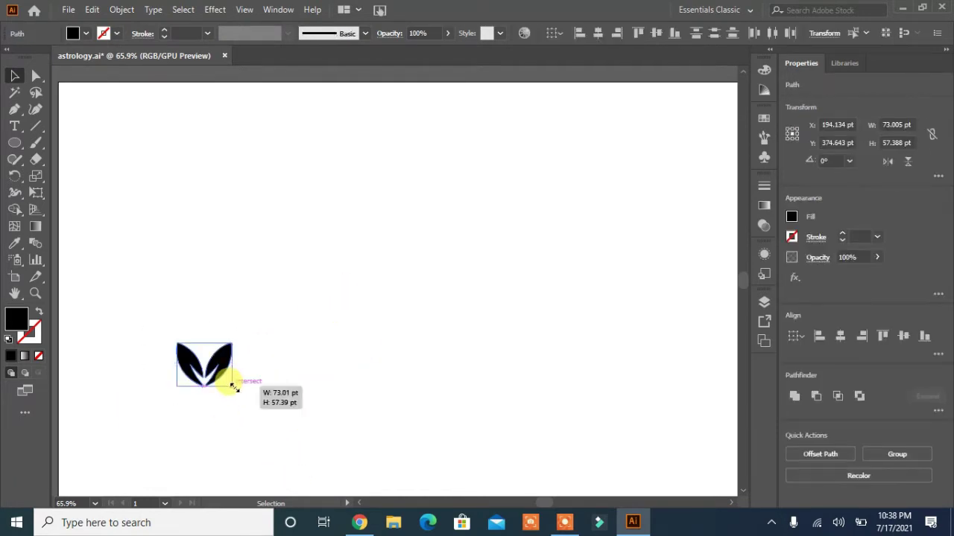
mouse_move(233, 387)
left_mouse_down()
mouse_move(218, 376)
mouse_move(212, 348)
left_mouse_up()
left_click(133, 410)
key("ctrl+a")
left_click(896, 453)
Step: Stack duplicate leaf pairs upward with Ctrl+D, then copy and ungroup the top pair
key("ctrl+d")
key("ctrl+d")
key("ctrl+d")
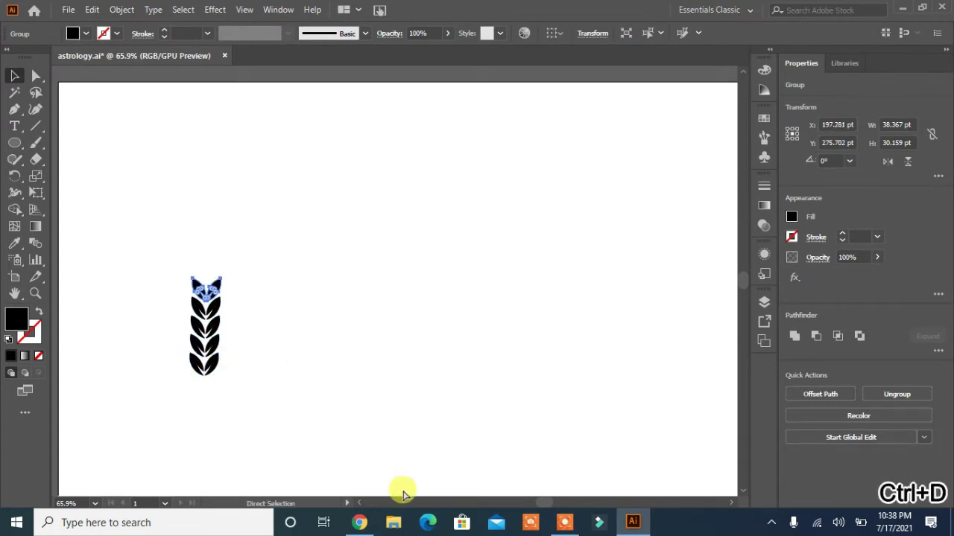
key("ctrl+d")
key("ctrl+d")
key("ctrl+d")
left_click(289, 462)
mouse_move(216, 179)
left_mouse_down()
mouse_move(296, 149)
mouse_move(202, 153)
mouse_move(214, 136)
mouse_move(202, 154)
mouse_move(336, 255)
left_mouse_up()
right_click(281, 131)
left_click(319, 276)
Step: Stand the copy's left leaf upright on the tip of the column
left_click(394, 268)
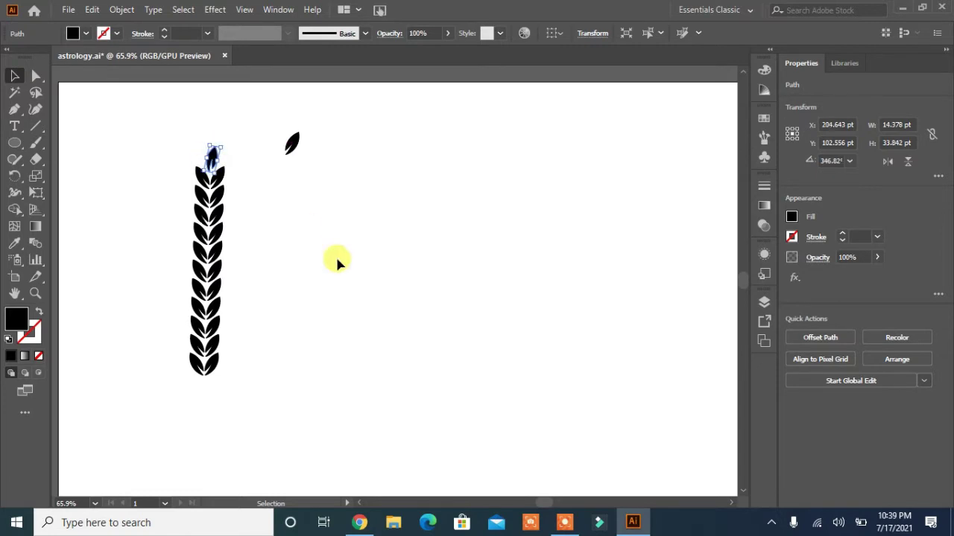
left_click_drag(245, 206, 219, 166)
left_click(261, 252)
left_click(212, 158)
left_click_drag(218, 151, 215, 142)
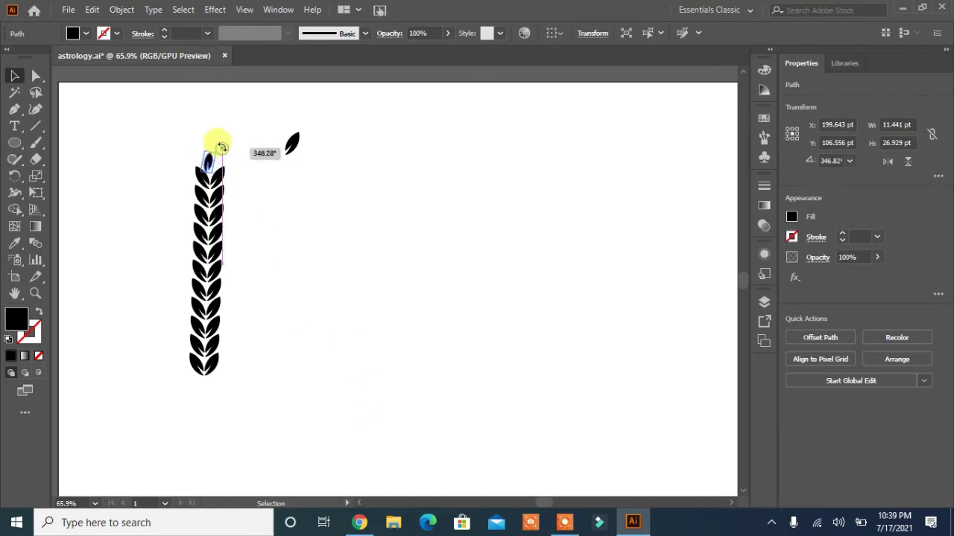
key("Right")
key("Right")
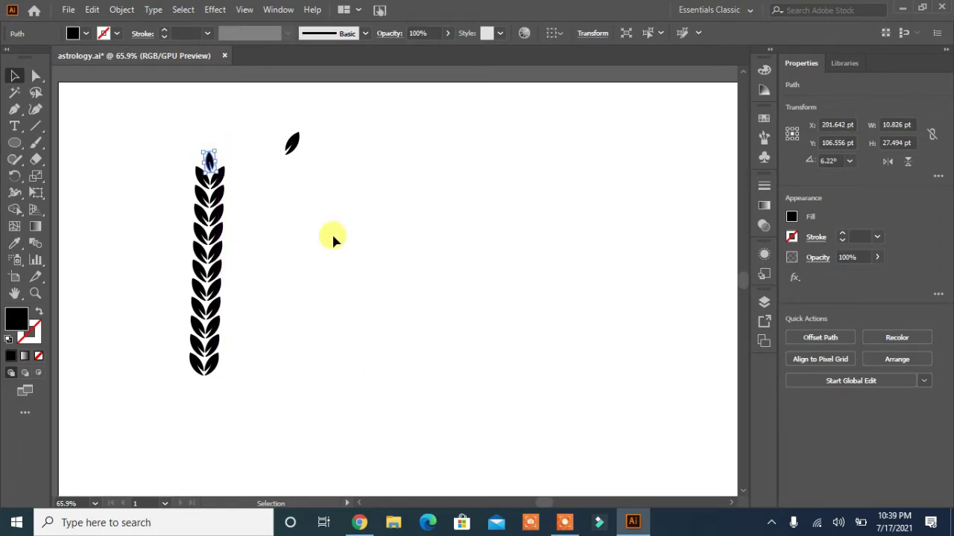
left_click_drag(214, 142, 218, 147)
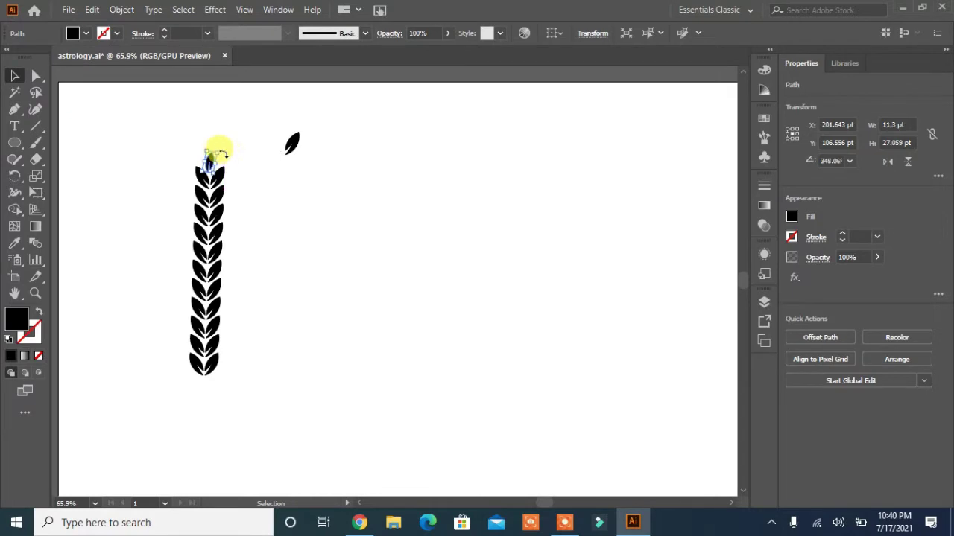
left_click(253, 187)
Step: Merge the column leaves with Pathfinder and select the leftover spare leaf
left_click_drag(238, 187, 166, 356)
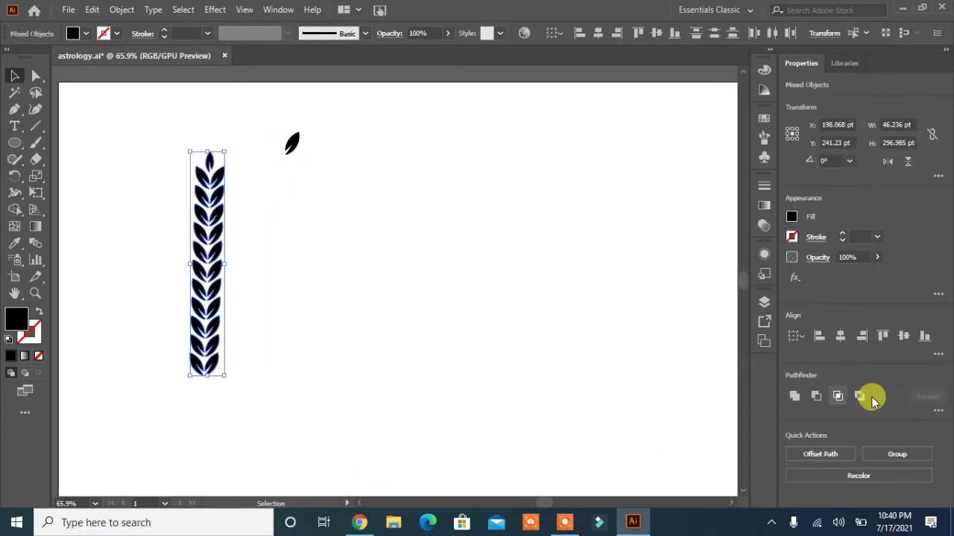
left_click(857, 396)
left_click(201, 401)
left_click(291, 143)
Step: Delete the spare leaf, rotate the branch horizontal and move it up-right
key("Delete")
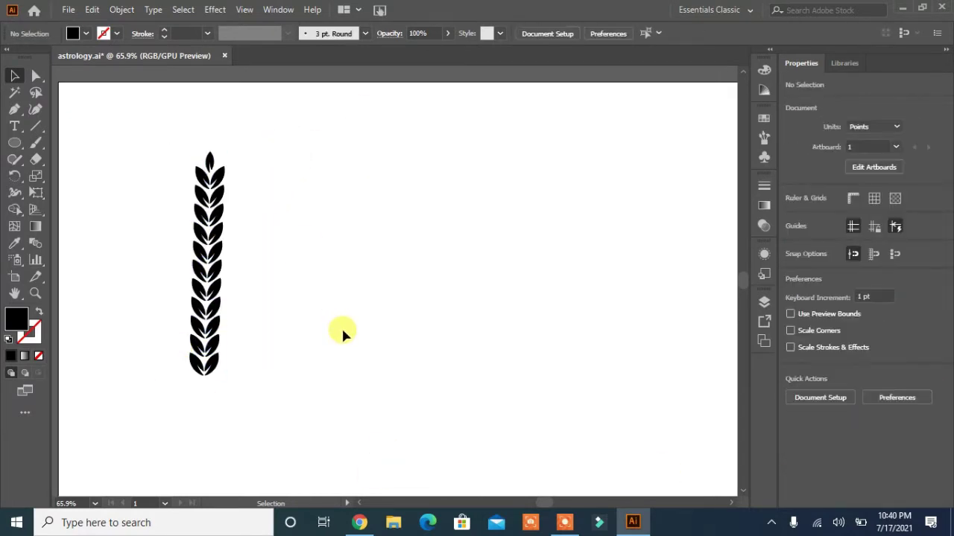
left_click_drag(341, 326, 185, 398)
mouse_move(225, 152)
left_mouse_down()
mouse_move(233, 151)
mouse_move(310, 284)
left_mouse_up()
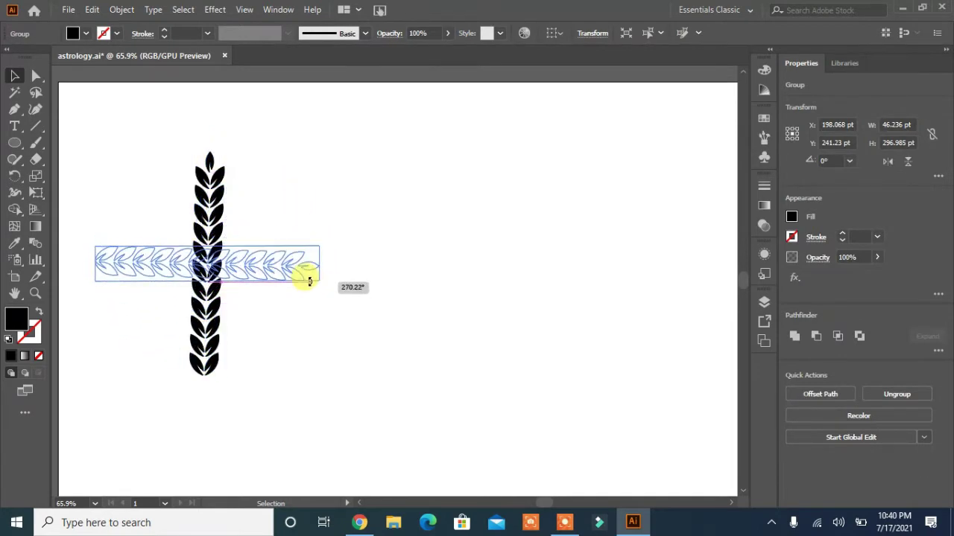
mouse_move(239, 256)
left_mouse_down()
mouse_move(393, 175)
mouse_move(687, 162)
left_mouse_up()
Step: Save the horizontal branch as a new Art Brush with default options
left_click(763, 137)
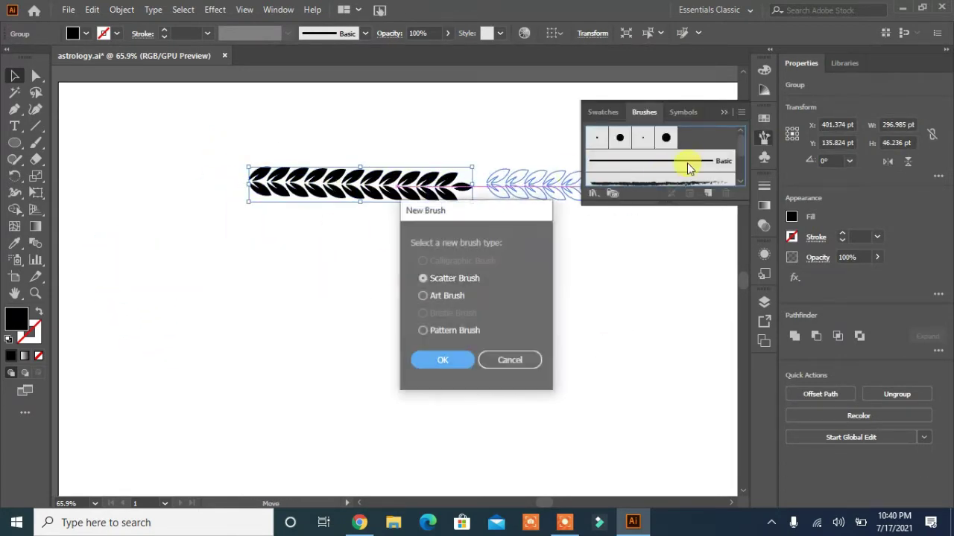
left_click(421, 296)
left_click(432, 363)
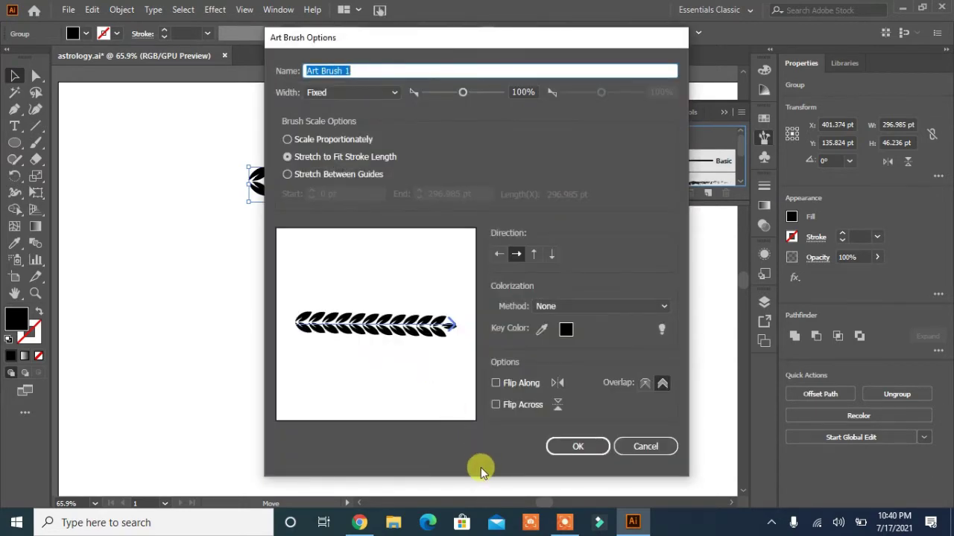
left_click(578, 449)
Step: Delete the branch and draw a black rectangle for the banner
key("Delete")
key("m")
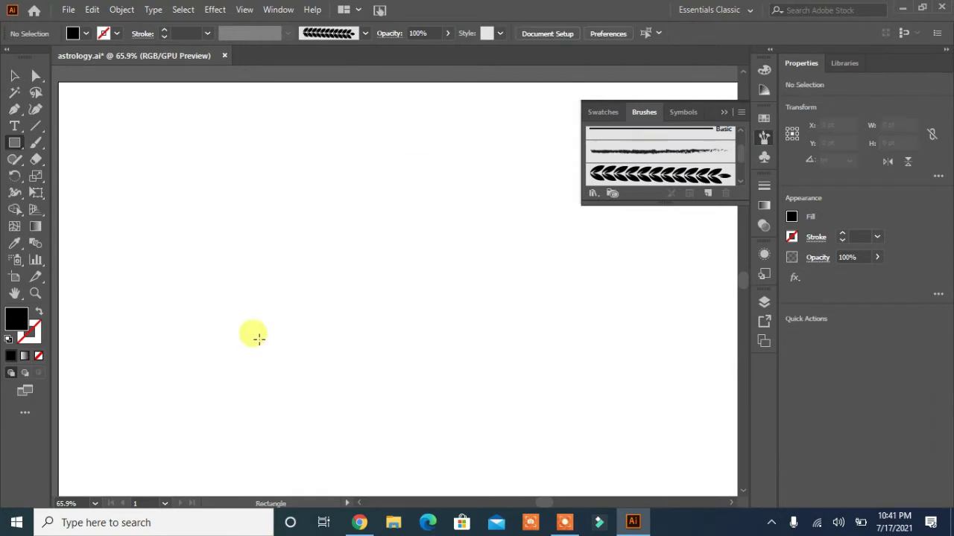
left_click_drag(260, 340, 480, 385)
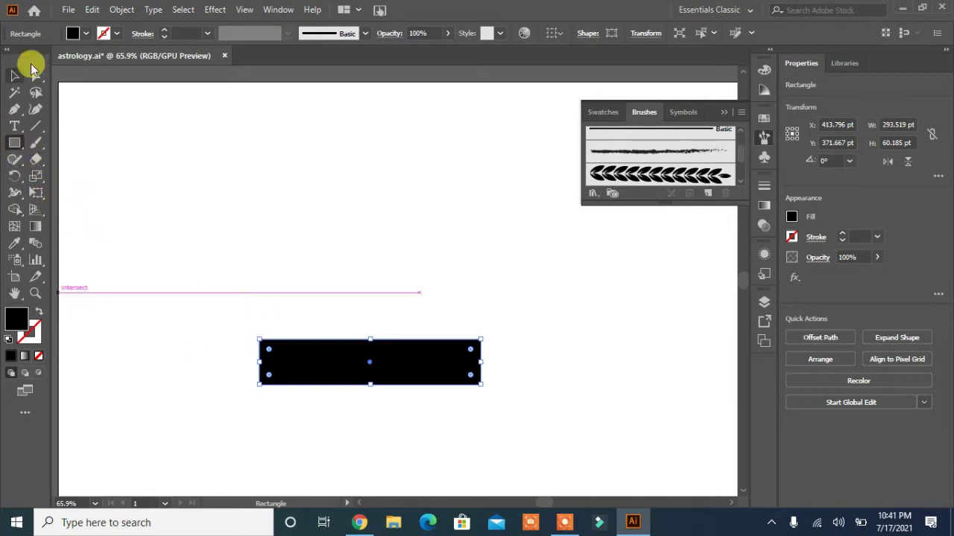
Step: Warp the rectangle into a wavy band with the Flag envelope warp at 50% bend
left_click(122, 10)
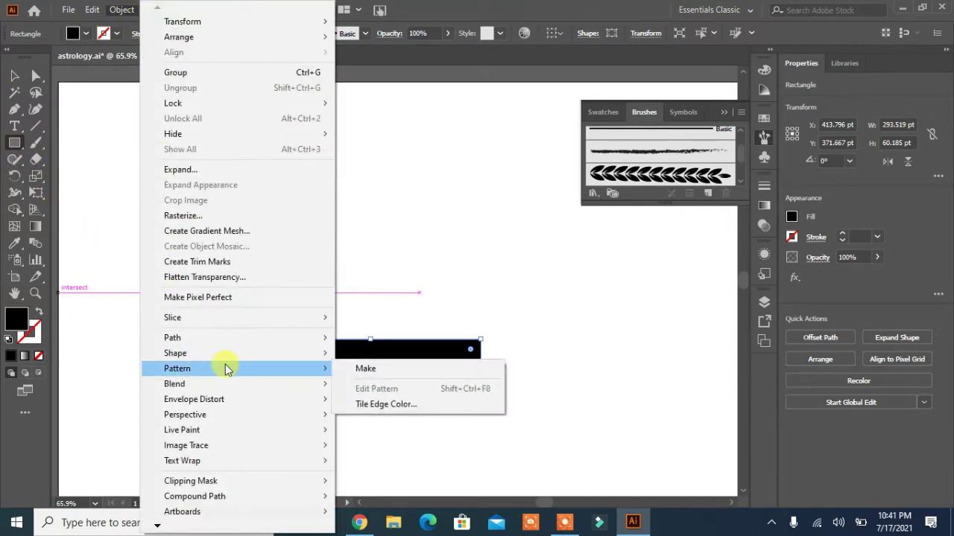
mouse_move(193, 399)
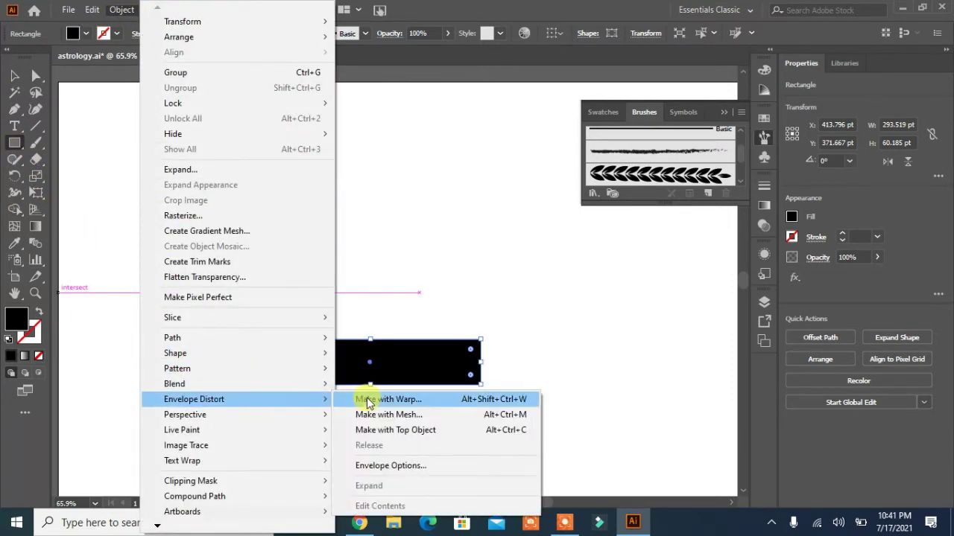
left_click(366, 400)
left_click(380, 328)
left_click(492, 188)
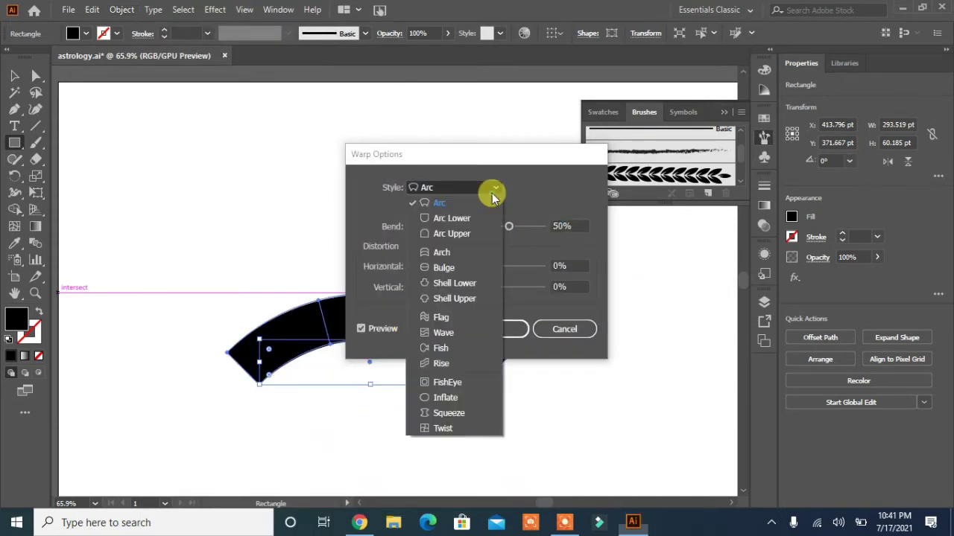
left_click(465, 319)
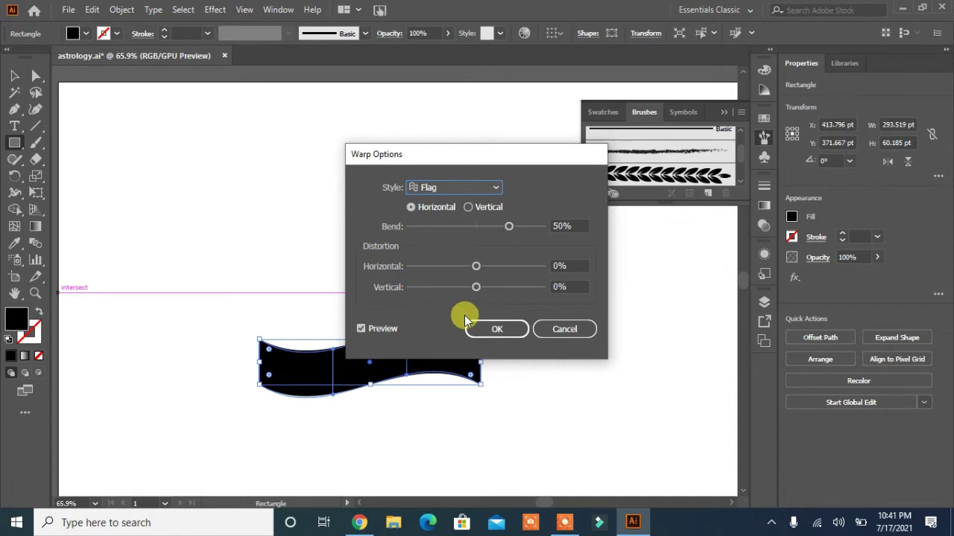
left_click(481, 330)
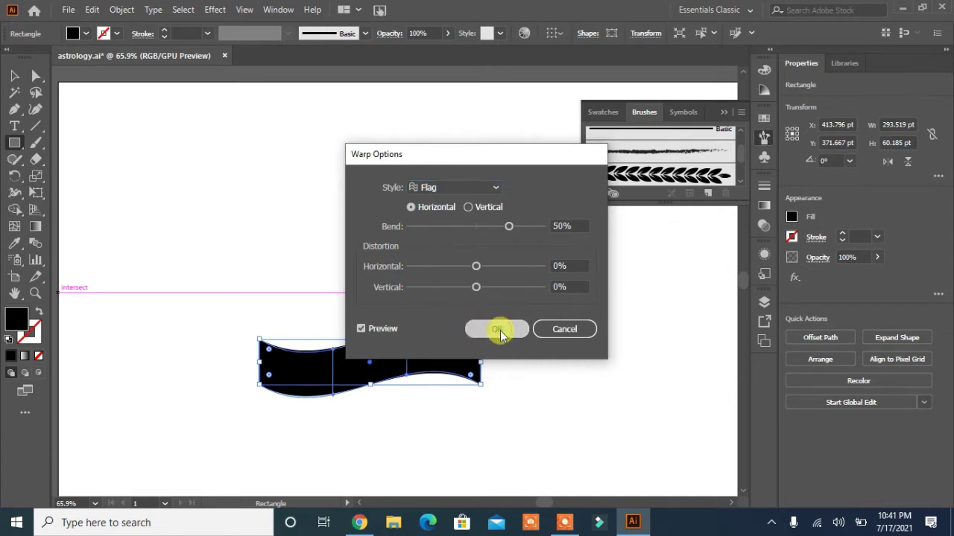
left_click(11, 76)
left_click(291, 250)
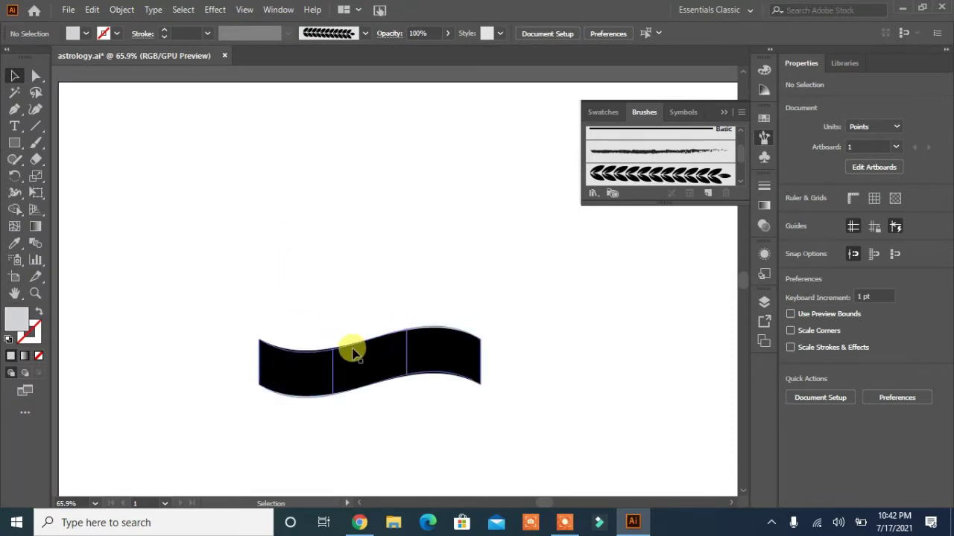
Step: Draw a curled grey tail outline at the banner's left end with the Pen Tool
left_click(15, 110)
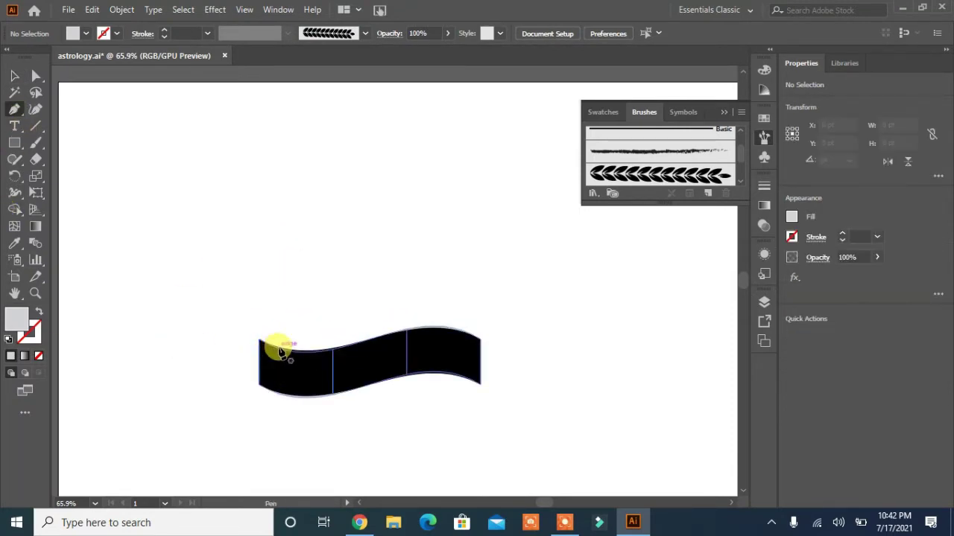
left_click_drag(280, 326, 273, 311)
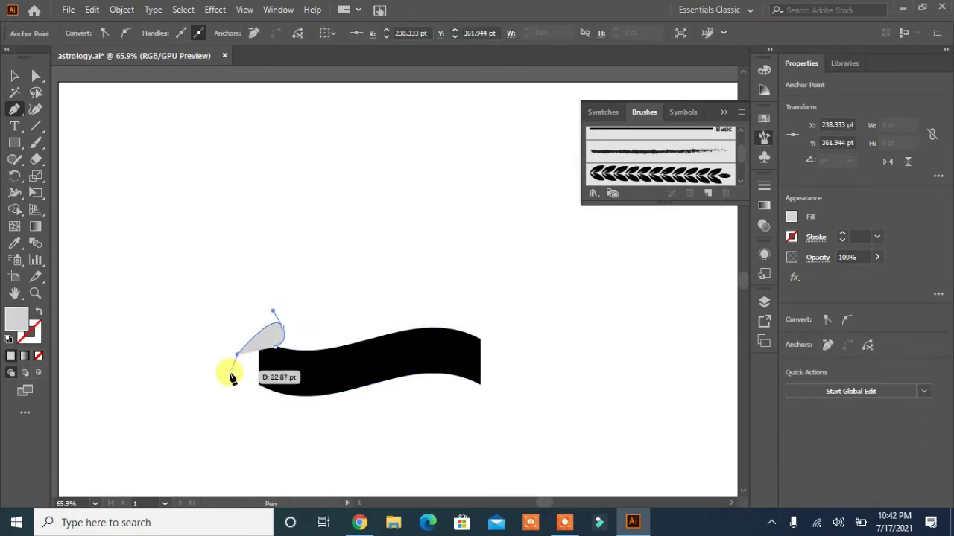
mouse_move(195, 374)
left_mouse_down()
mouse_move(168, 363)
mouse_move(232, 390)
mouse_move(190, 393)
mouse_move(193, 412)
left_mouse_up()
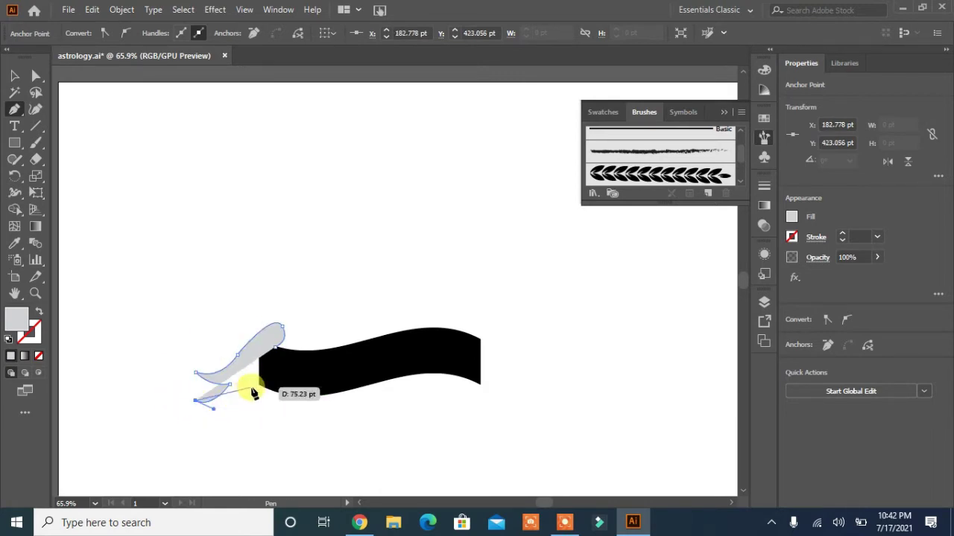
left_click_drag(254, 394, 285, 370)
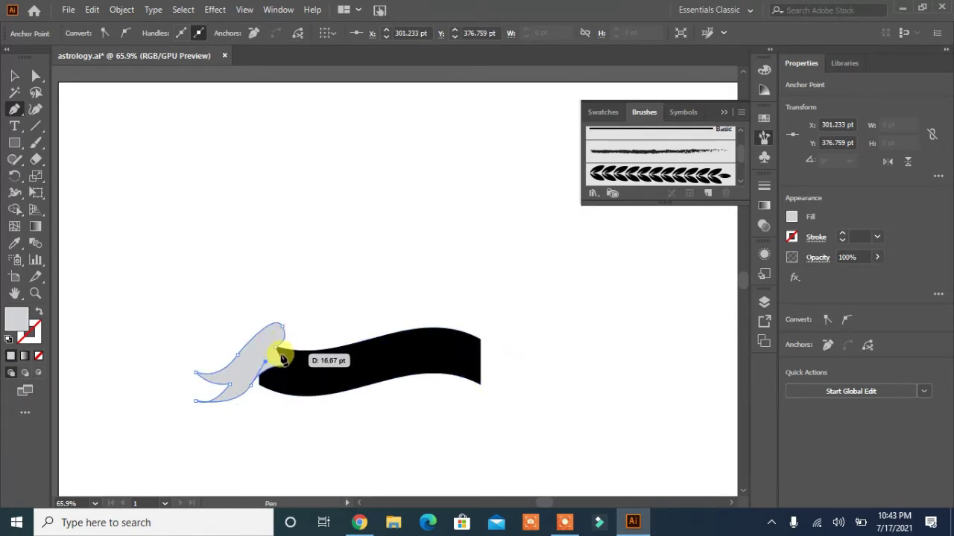
mouse_move(284, 370)
left_mouse_down()
mouse_move(282, 330)
mouse_move(239, 356)
left_mouse_up()
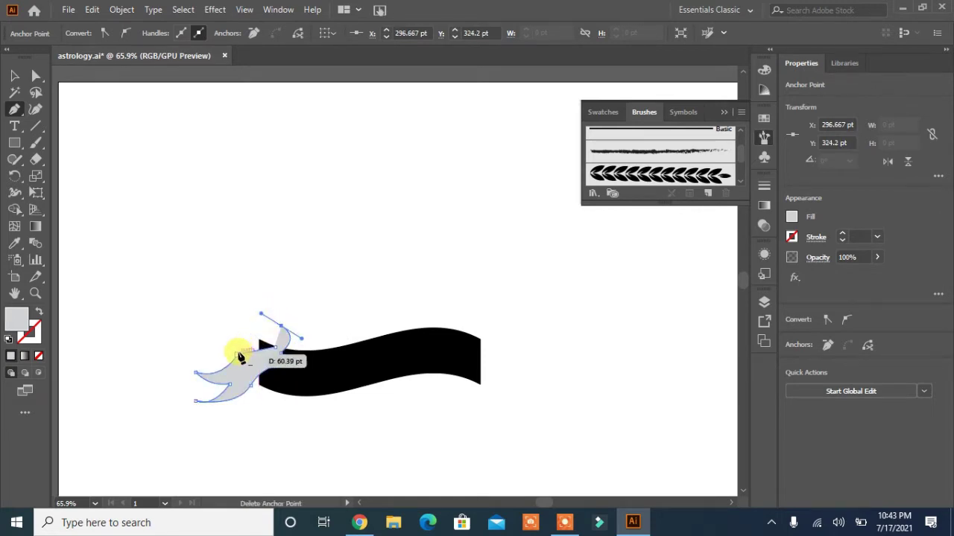
mouse_move(240, 357)
left_mouse_down()
mouse_move(239, 370)
mouse_move(283, 354)
left_mouse_up()
left_click(14, 75)
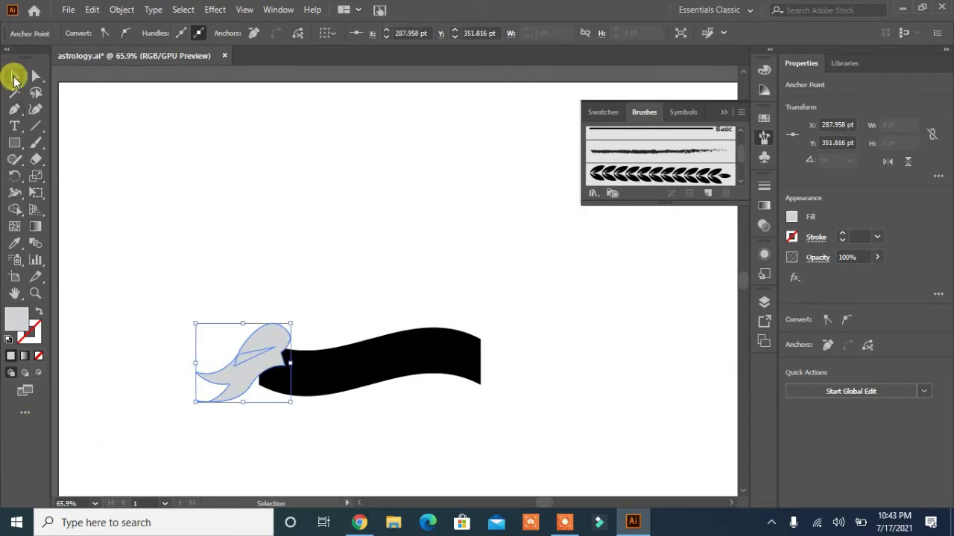
Step: Send the grey tail behind the black banner via Arrange
left_click(256, 377)
right_click(347, 366)
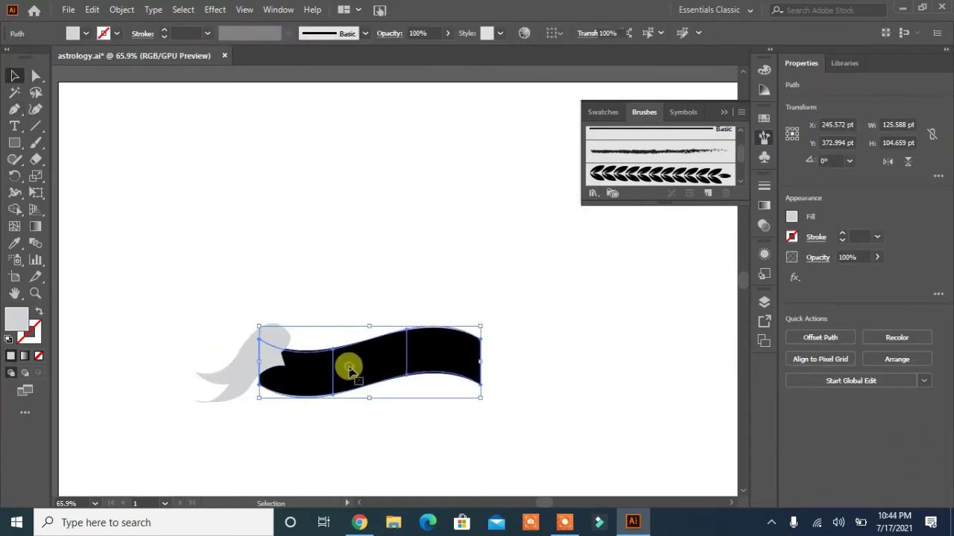
right_click(230, 376)
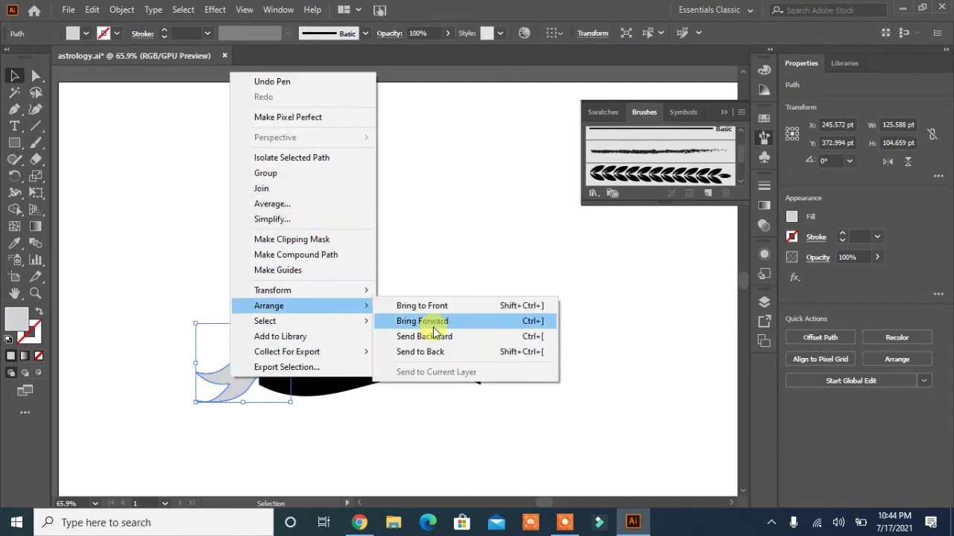
left_click(432, 334)
left_click(327, 424)
left_click(223, 388)
Step: Adjust the tail's anchors and nudge it slightly downward
key("a")
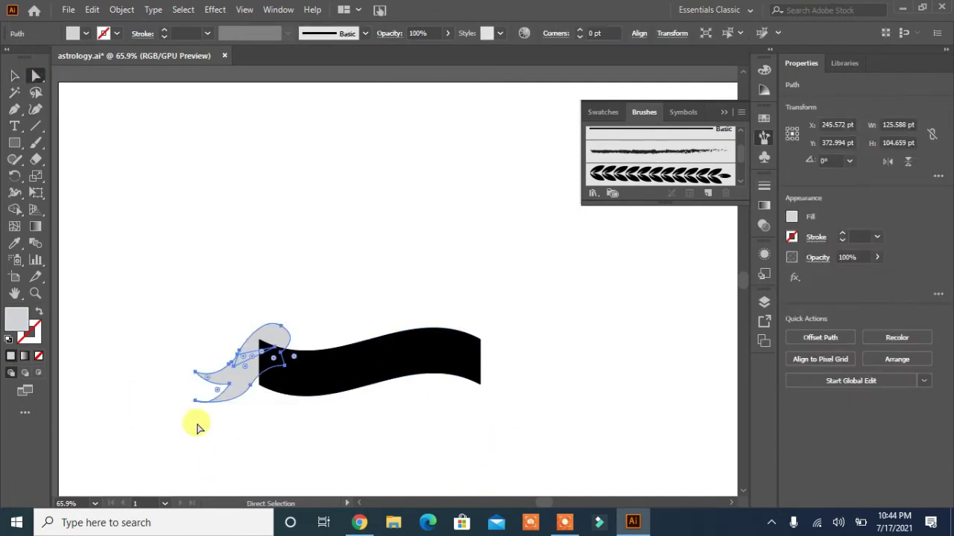
left_click_drag(183, 387, 231, 430)
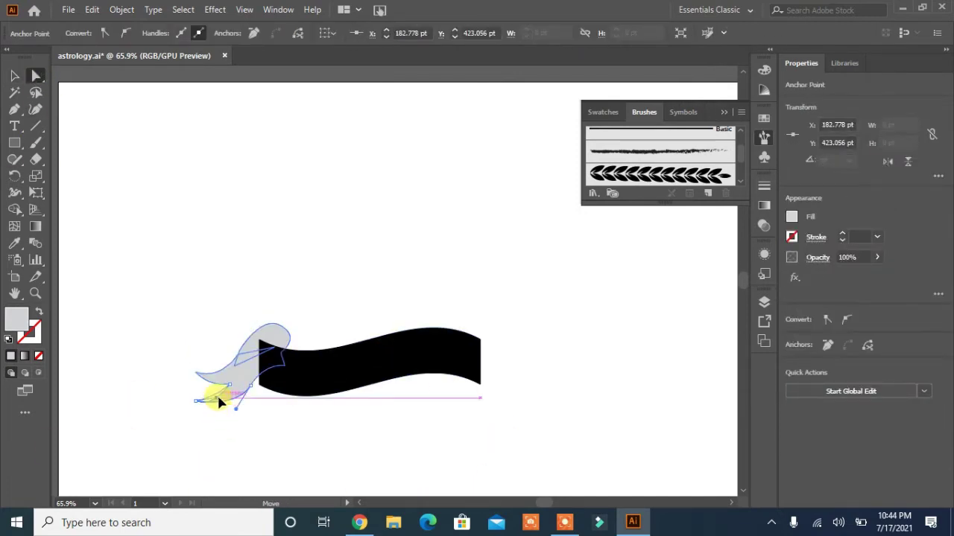
left_click(160, 473)
left_click(276, 337)
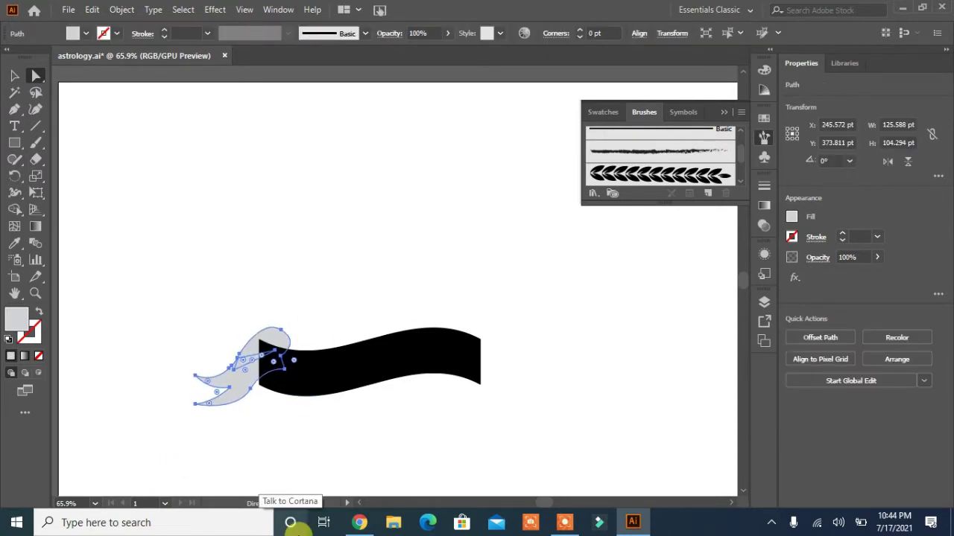
key("Down")
key("Down")
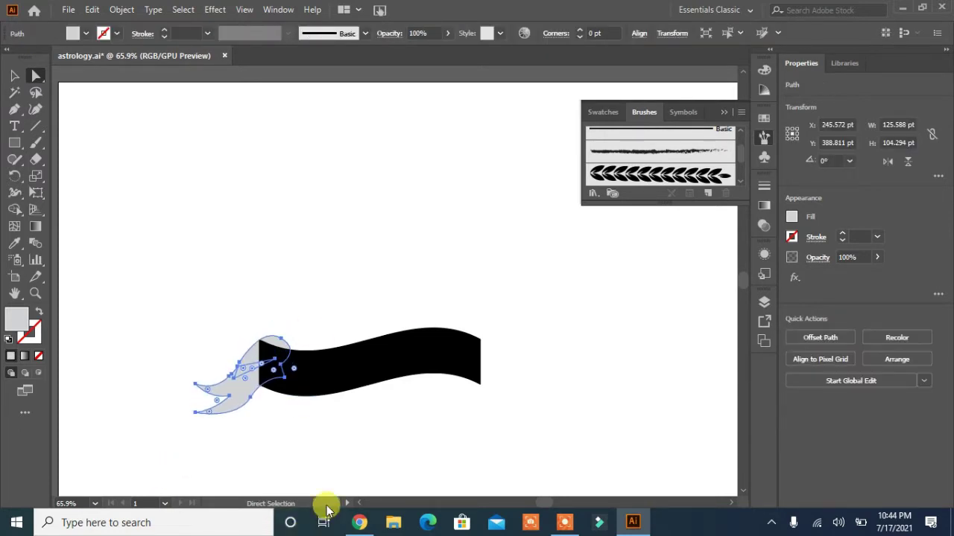
left_click(363, 261)
left_click(243, 399)
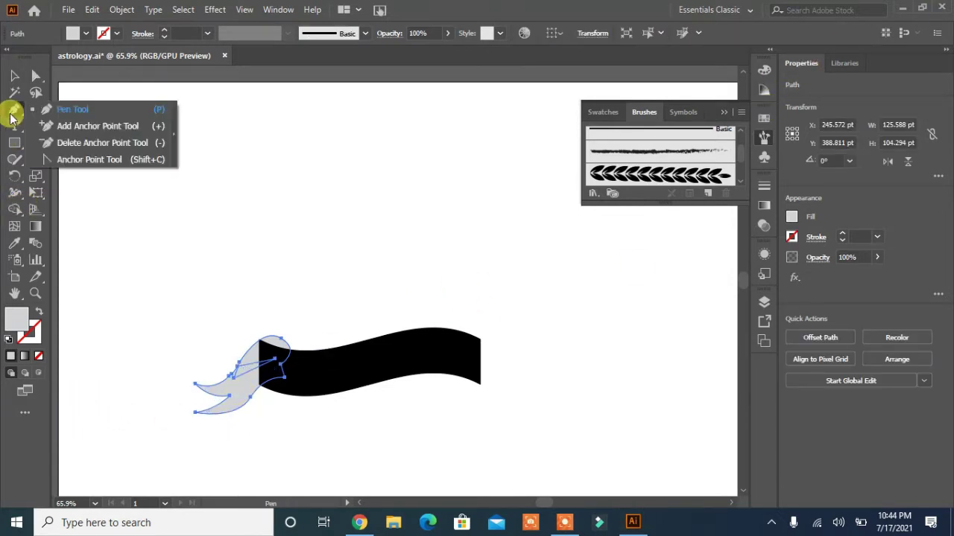
Step: Smooth the left tail by deleting an anchor, stretch it taller, and begin the right tail
left_click_drag(14, 109, 85, 143)
left_click(281, 368)
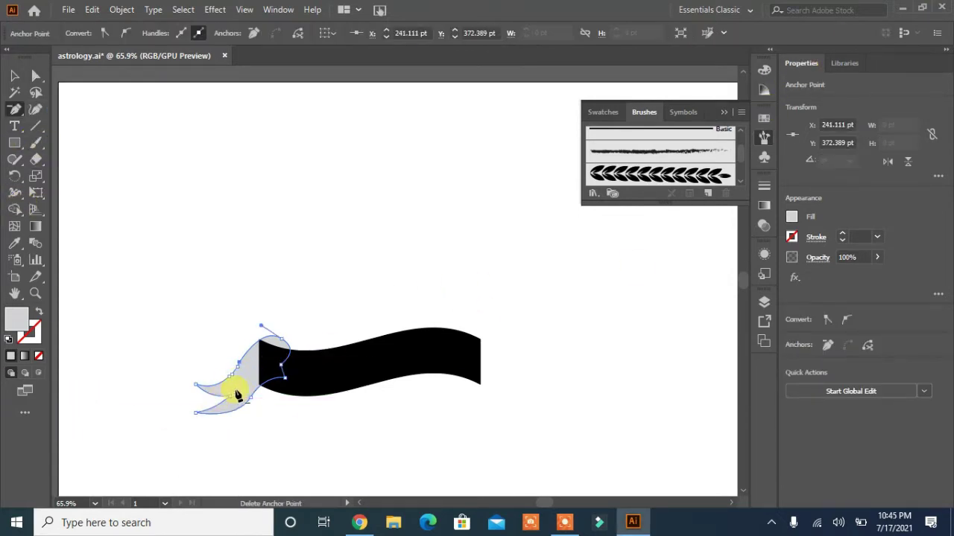
left_click(14, 75)
left_click_drag(243, 413, 248, 431)
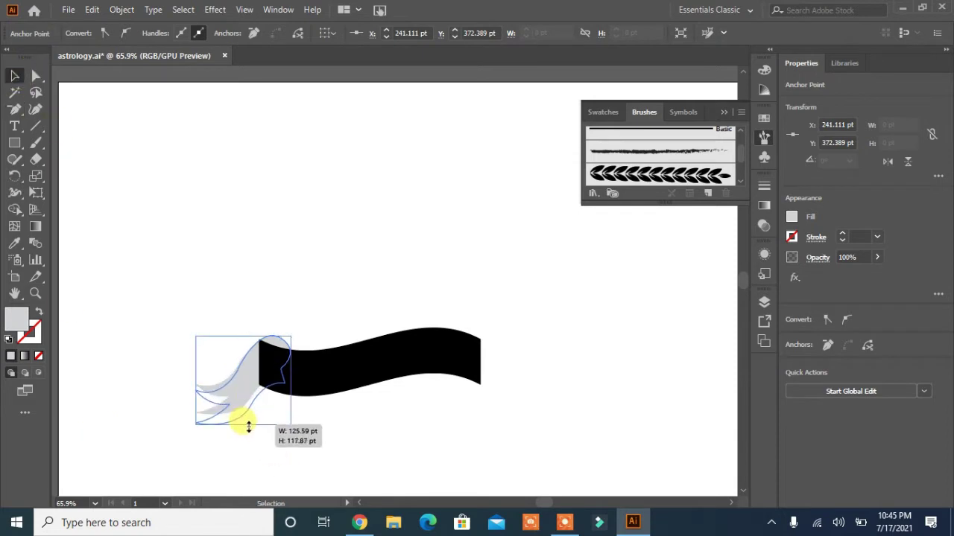
left_click_drag(14, 108, 67, 105)
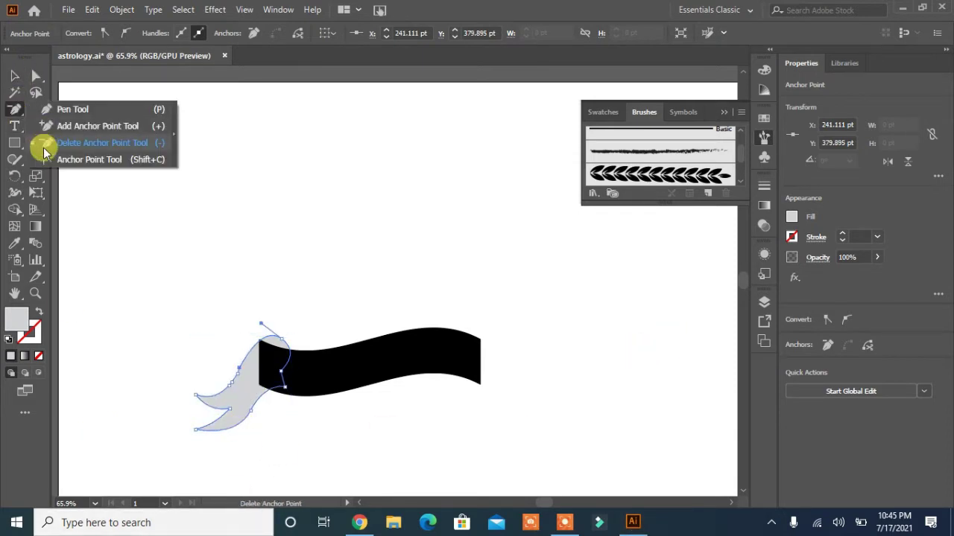
mouse_move(476, 358)
left_mouse_down()
mouse_move(572, 353)
mouse_move(560, 377)
mouse_move(596, 373)
mouse_move(519, 393)
mouse_move(455, 391)
mouse_move(479, 363)
left_mouse_up()
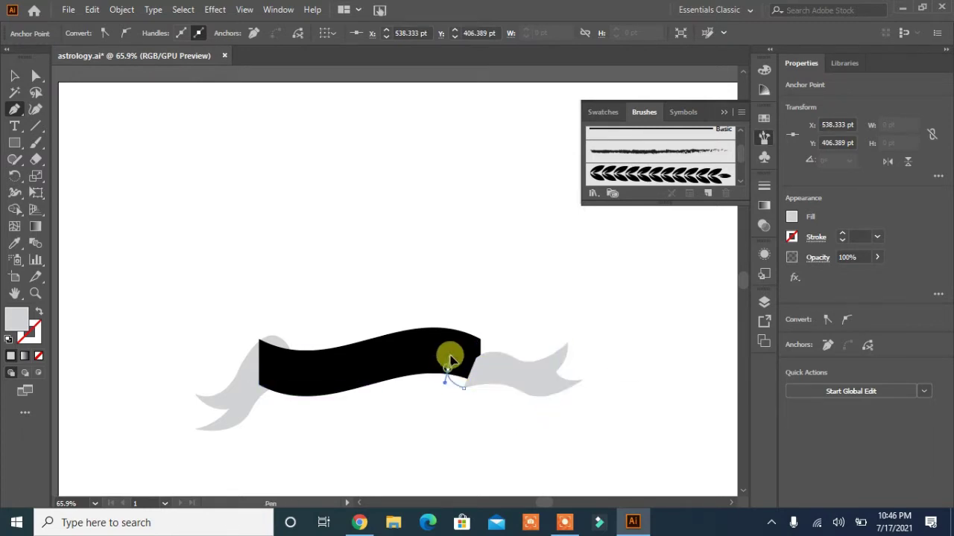
Step: Close the right tail and send it behind the banner
left_click(14, 75)
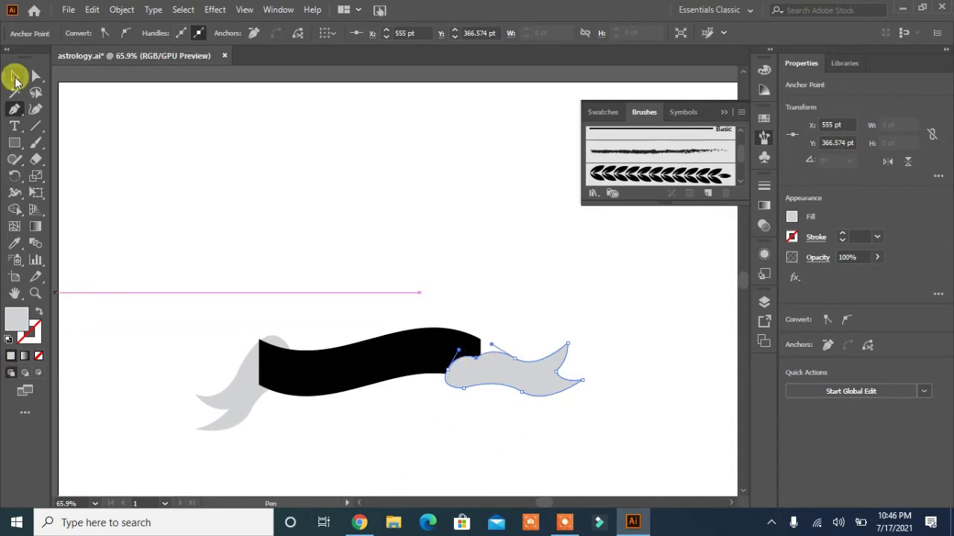
right_click(467, 375)
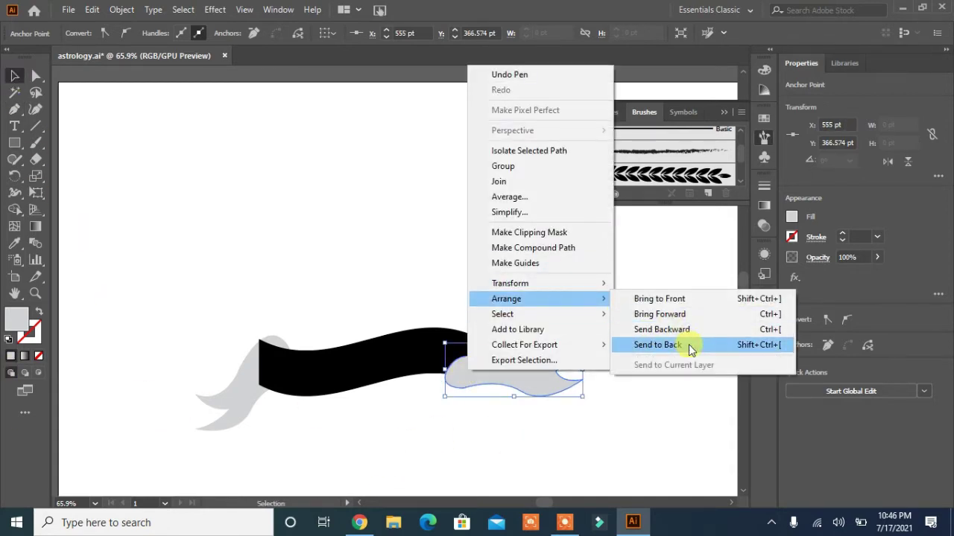
left_click(639, 341)
left_click(613, 436)
left_click(510, 381)
Step: Raise the right tail's top edge and select an anchor near its tip
left_click_drag(513, 344, 515, 336)
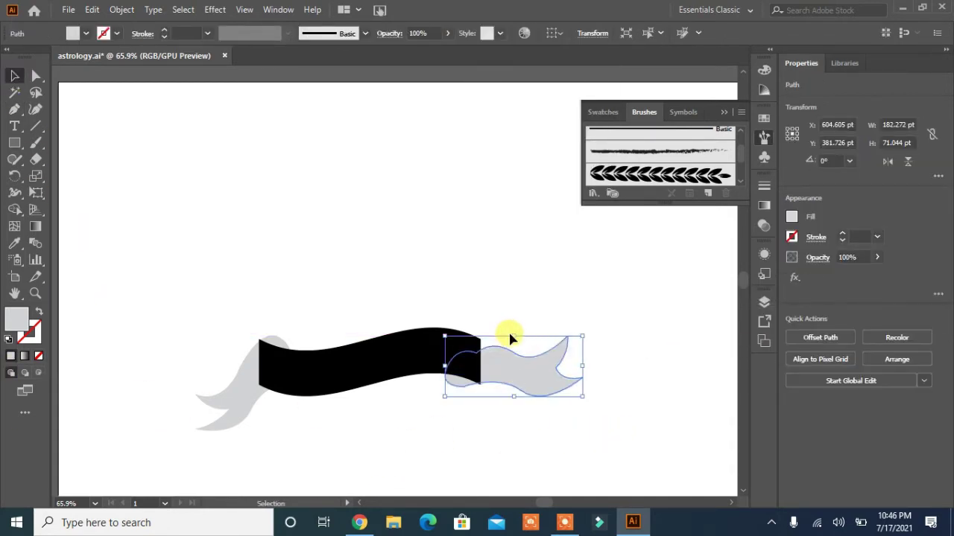
left_click(485, 421)
left_click(531, 382)
left_click(36, 75)
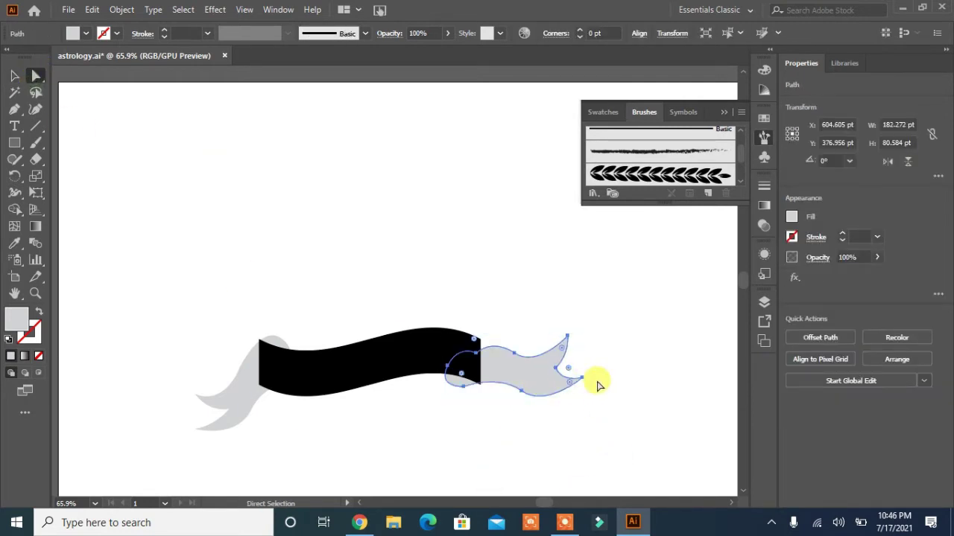
left_click(581, 382)
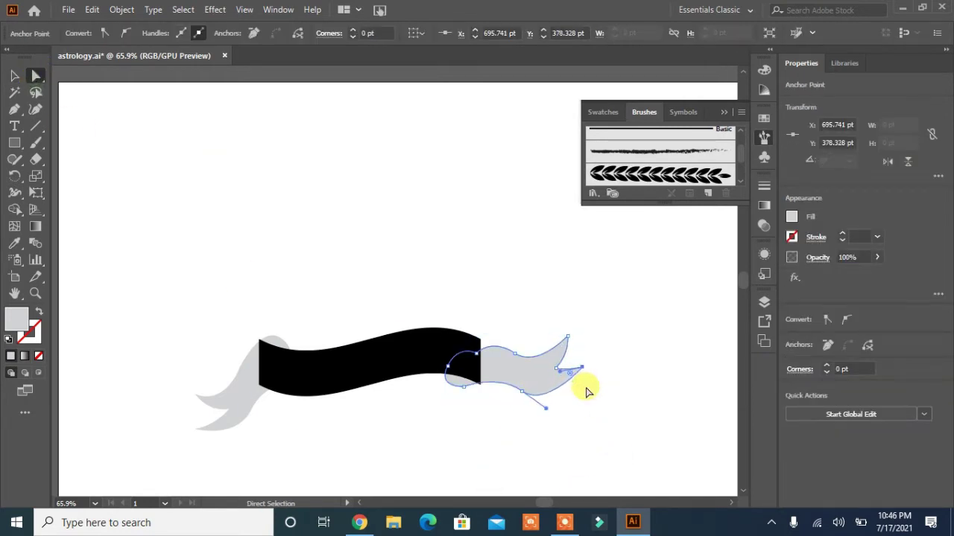
Step: Select the banner pieces and both grey tails, trying the Shape Builder tool
left_click(506, 476)
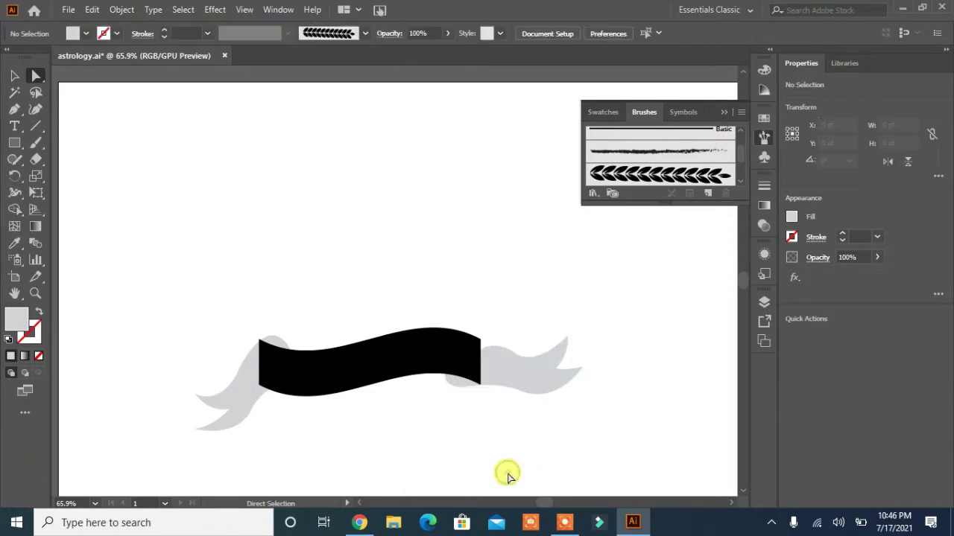
left_click_drag(529, 302, 240, 432)
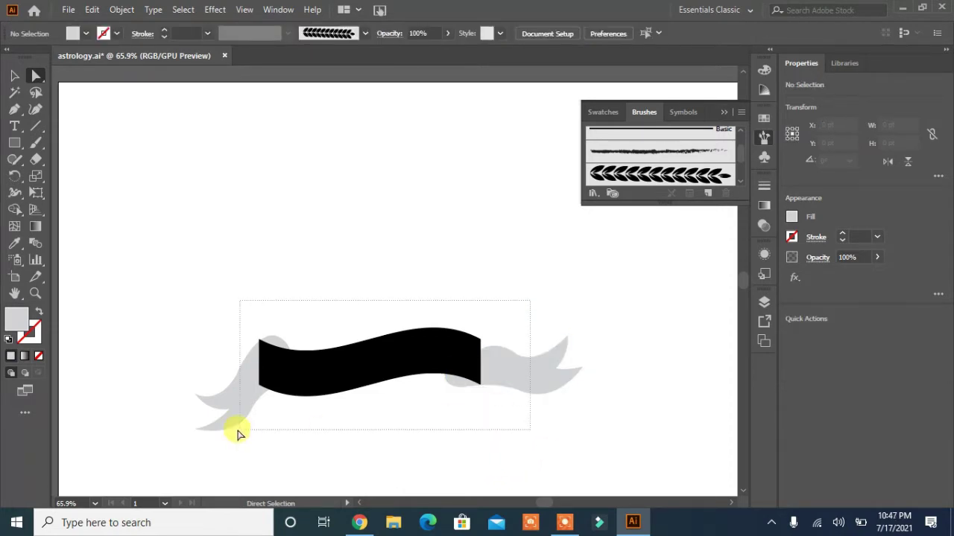
left_click(15, 209)
left_click(14, 75)
left_click(532, 417)
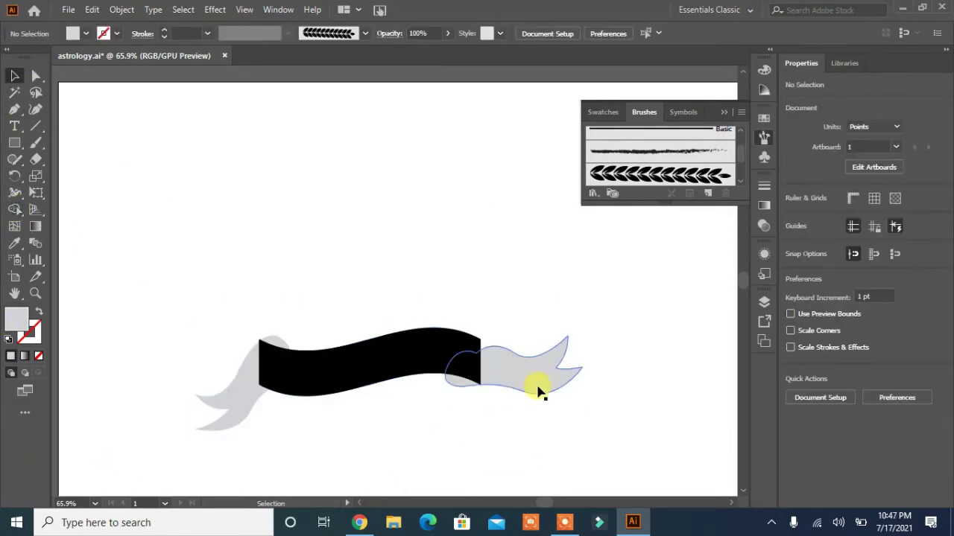
left_click(539, 390)
left_click(248, 386)
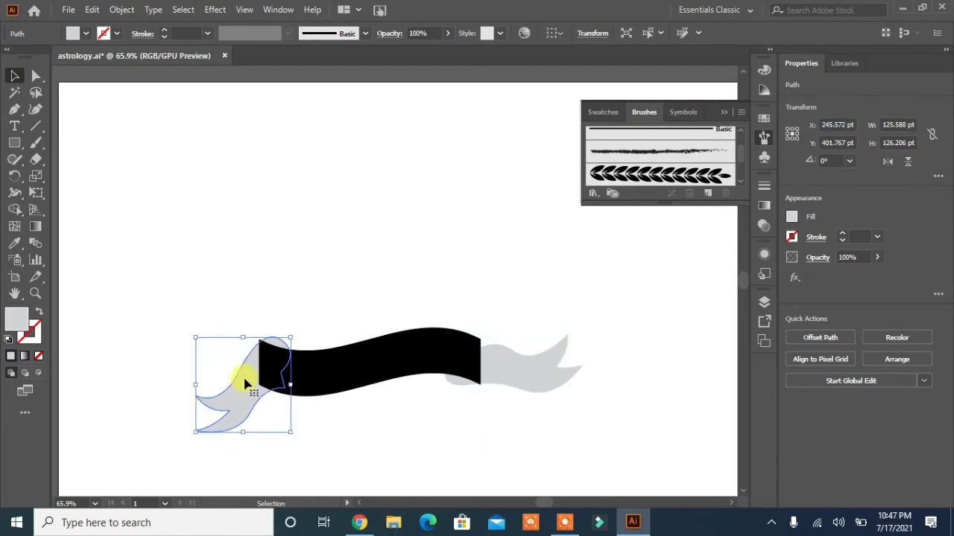
left_click(336, 443)
Step: Expand the envelope-warped banner into plain shapes
left_click_drag(649, 283, 160, 462)
left_click(14, 209)
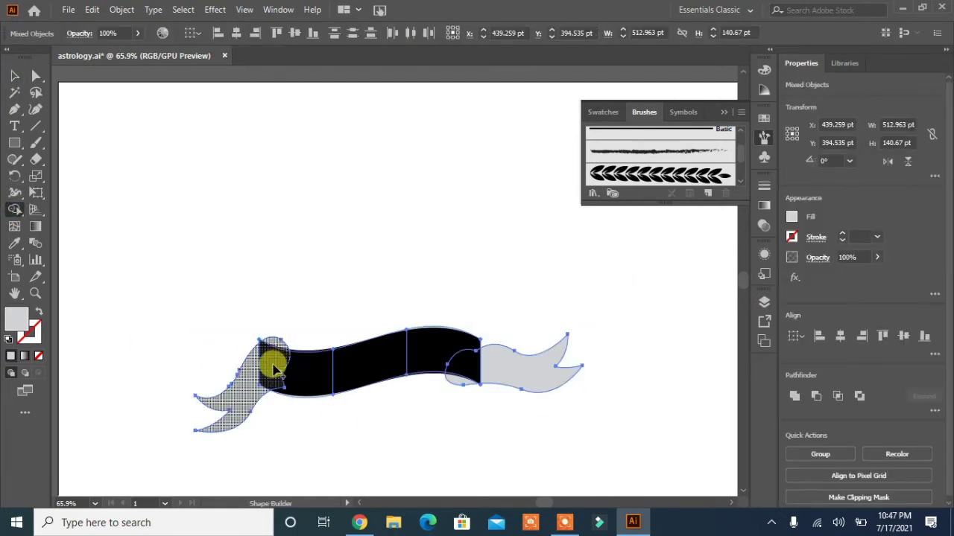
key("v")
left_click(356, 406)
left_click(365, 384)
left_click(121, 10)
left_click(181, 179)
left_click(451, 342)
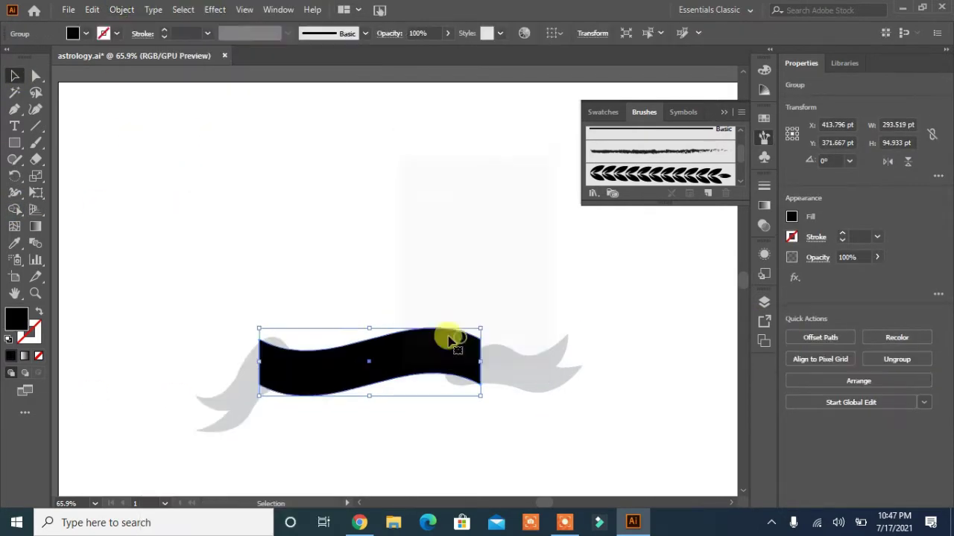
Step: Merge the banner pieces with Shape Builder and fill both ribbon tails black
left_click_drag(564, 298, 183, 443)
left_click(14, 209)
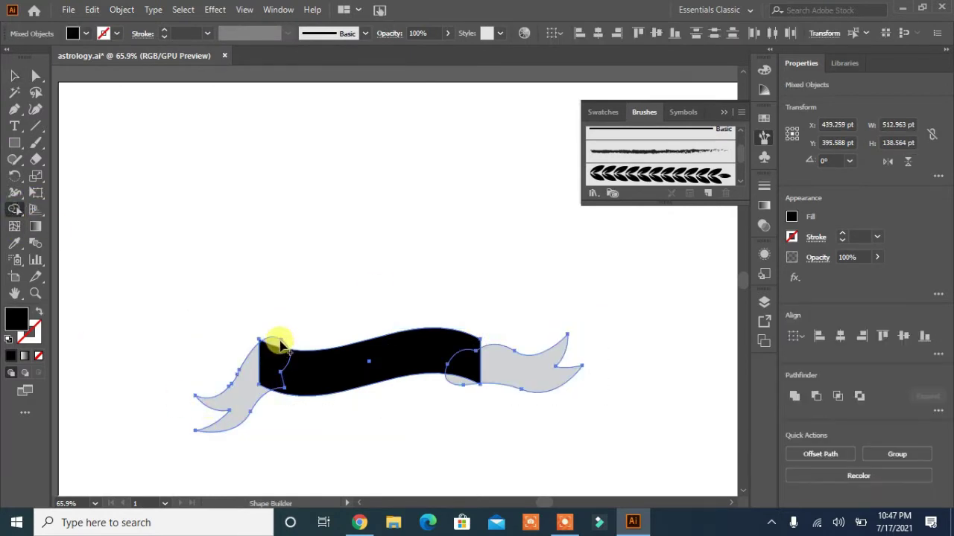
left_click_drag(280, 344, 345, 352)
left_click_drag(462, 384, 358, 385)
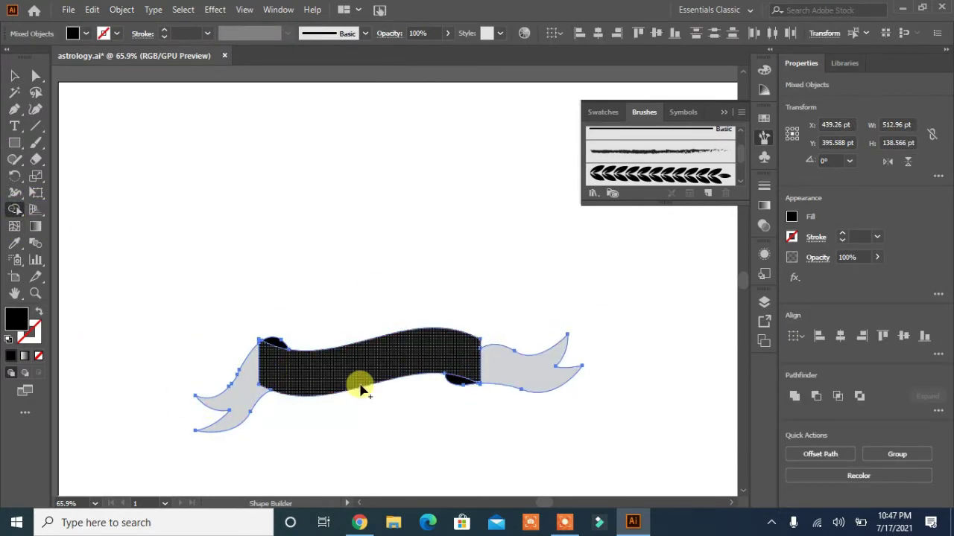
left_click(521, 365)
left_click(224, 406)
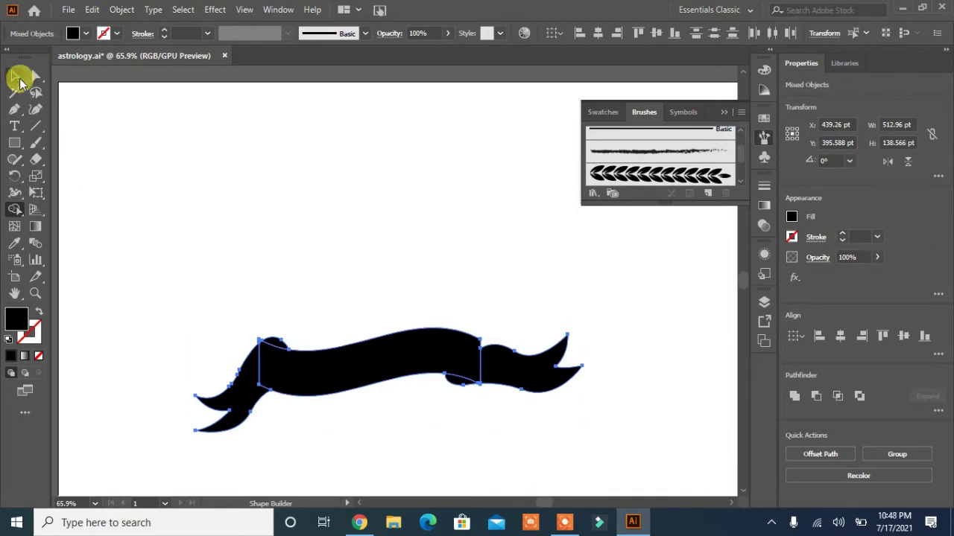
left_click(15, 76)
left_click(326, 386)
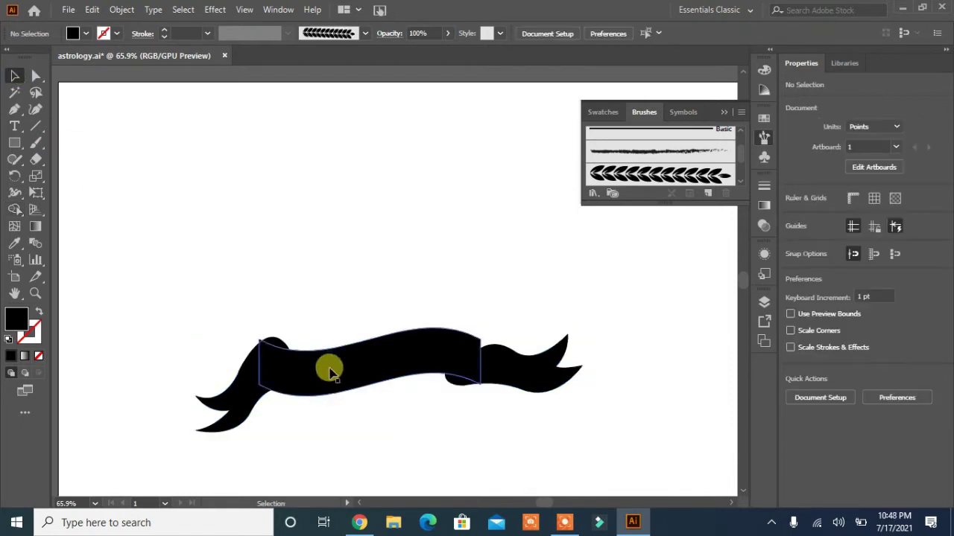
Step: Create a -9 pt inset offset path inside the banner's centre strip
left_click(330, 365)
left_click(849, 394)
left_click(417, 296)
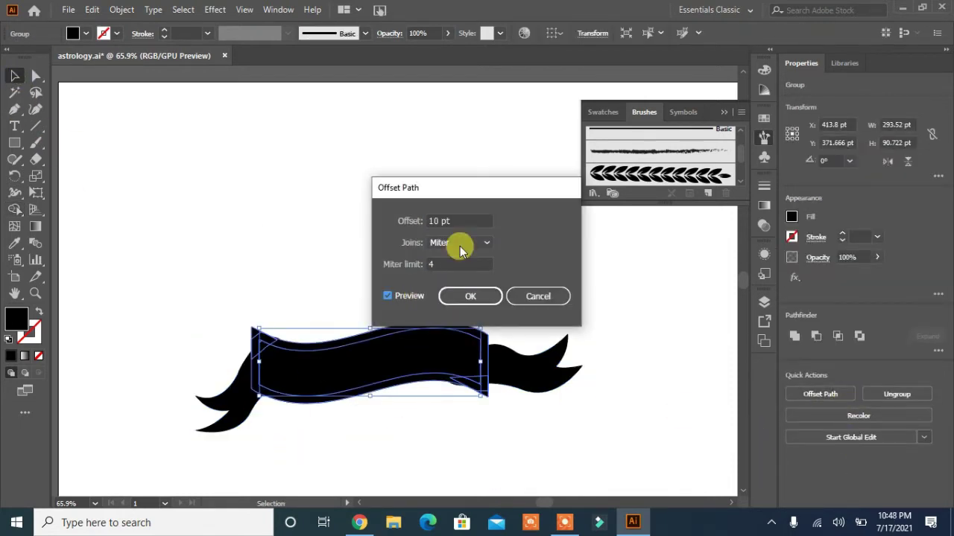
scroll(455, 221, "down", 8)
scroll(460, 221, "down", 10)
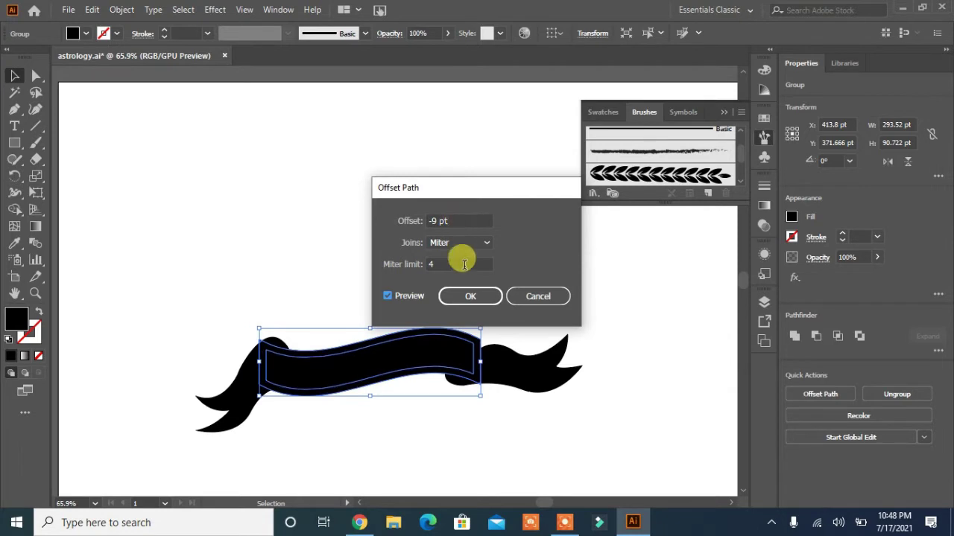
left_click(470, 296)
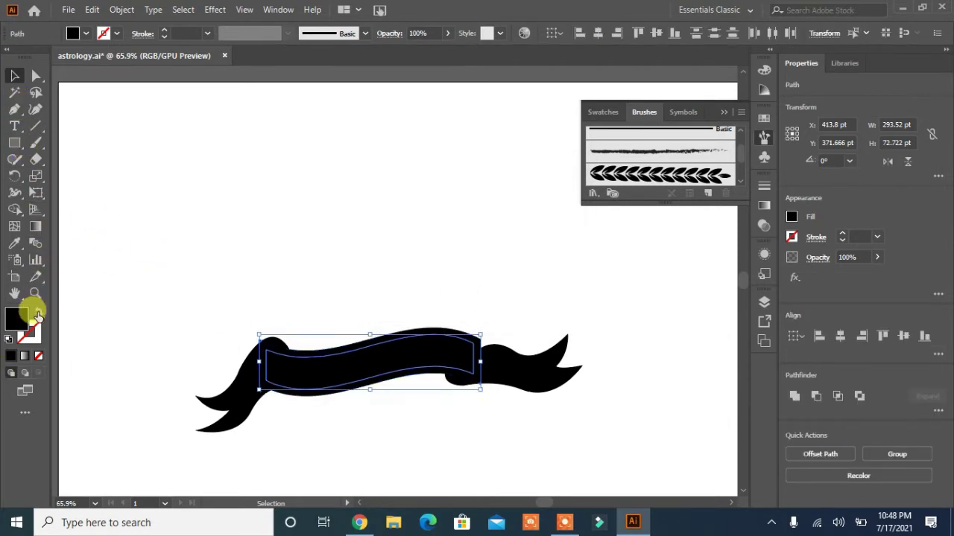
Step: Give the inset path no fill and a white 3 pt stroke
left_click(39, 312)
left_click(116, 34)
left_click(27, 57)
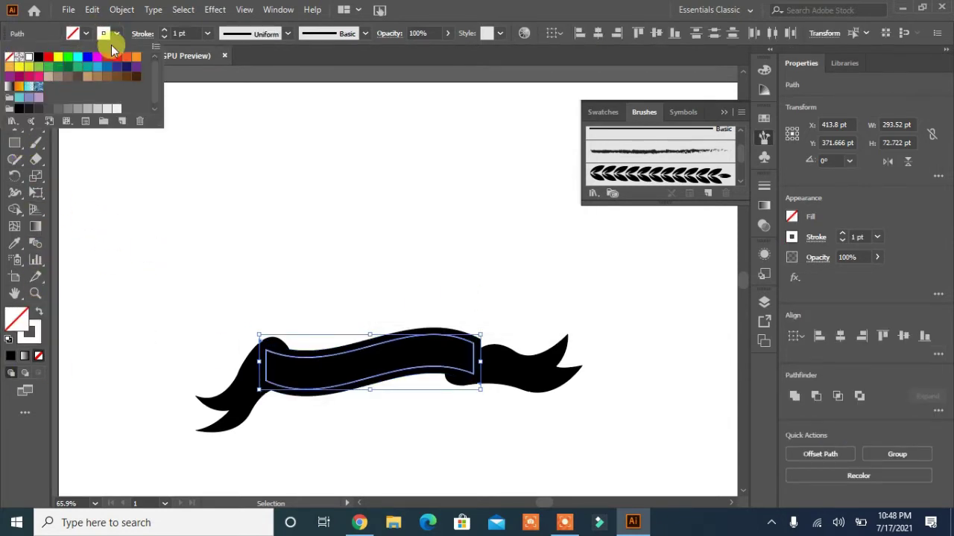
left_click(164, 30)
left_click(164, 30)
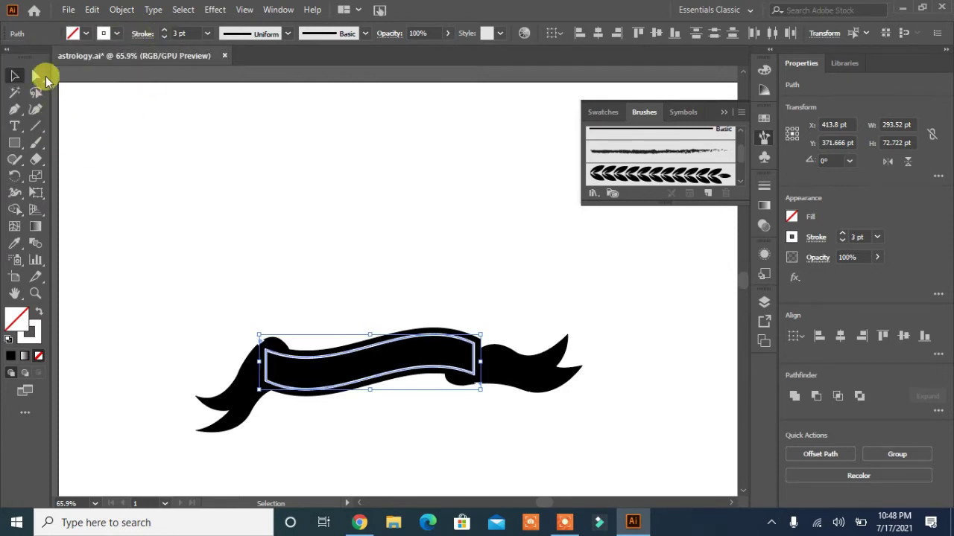
Step: Reselect the white inset path and expand it into a filled shape
left_click(36, 75)
left_click(148, 273)
left_click(268, 373)
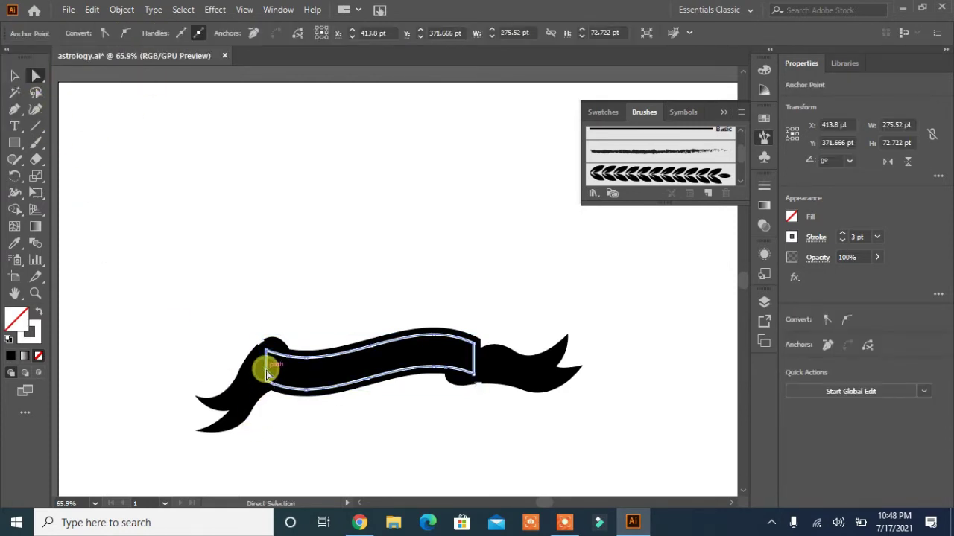
left_click(262, 422)
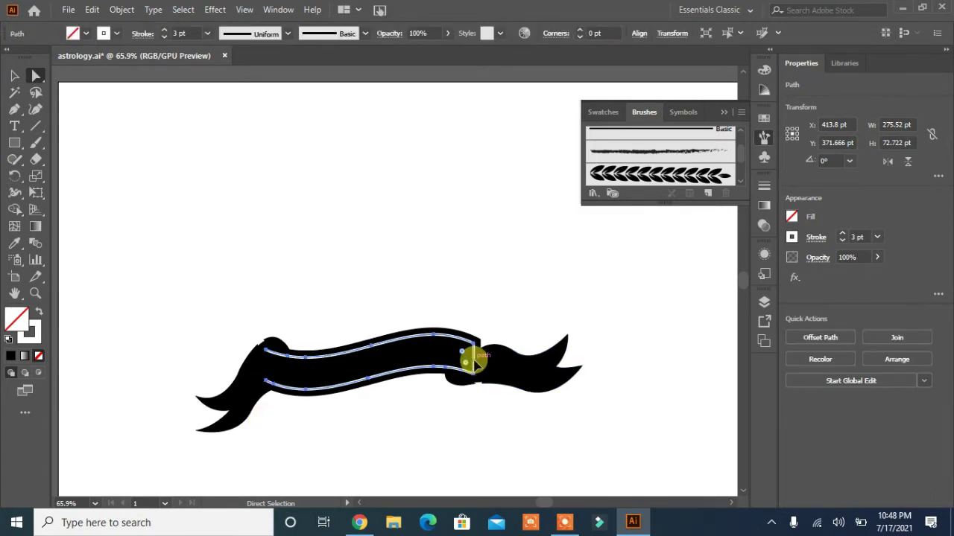
left_click(489, 432)
left_click(477, 362)
left_click(477, 365)
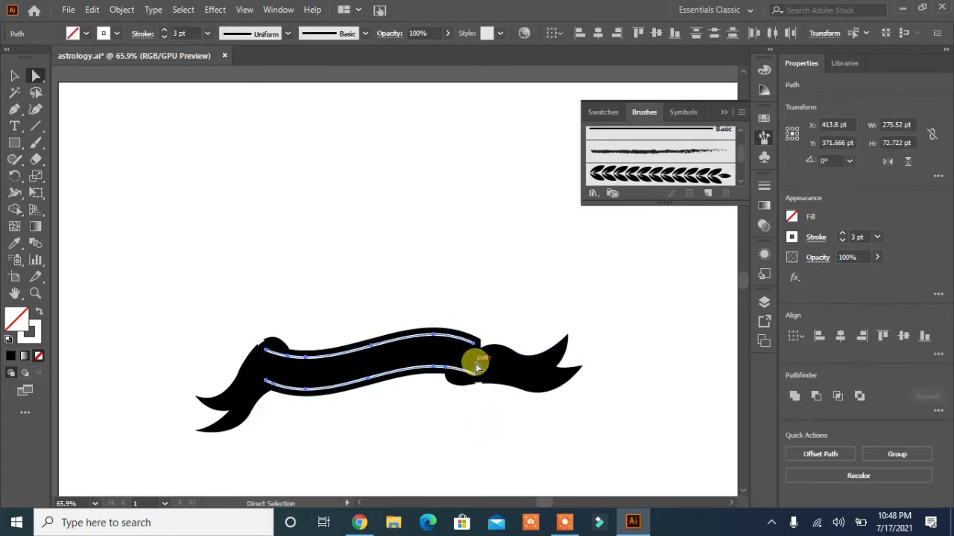
left_click(14, 74)
left_click(123, 11)
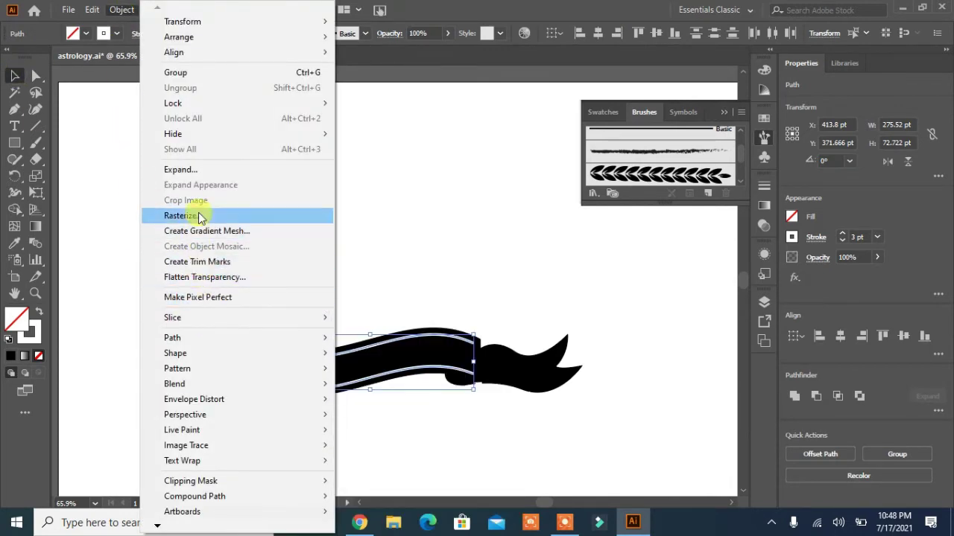
left_click(182, 170)
left_click(456, 341)
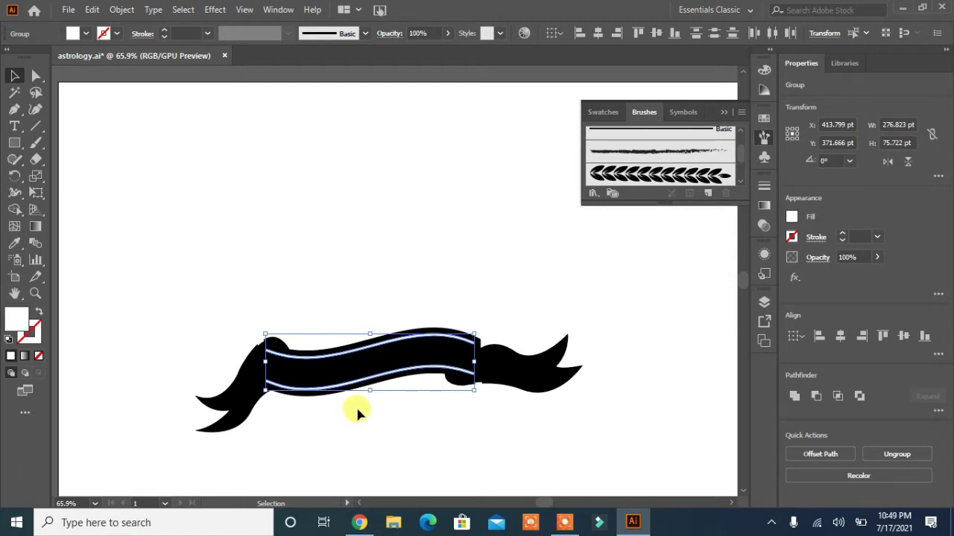
Step: Inset the right ribbon tail by -9 pt with a white stroke and no fill
left_click(525, 369)
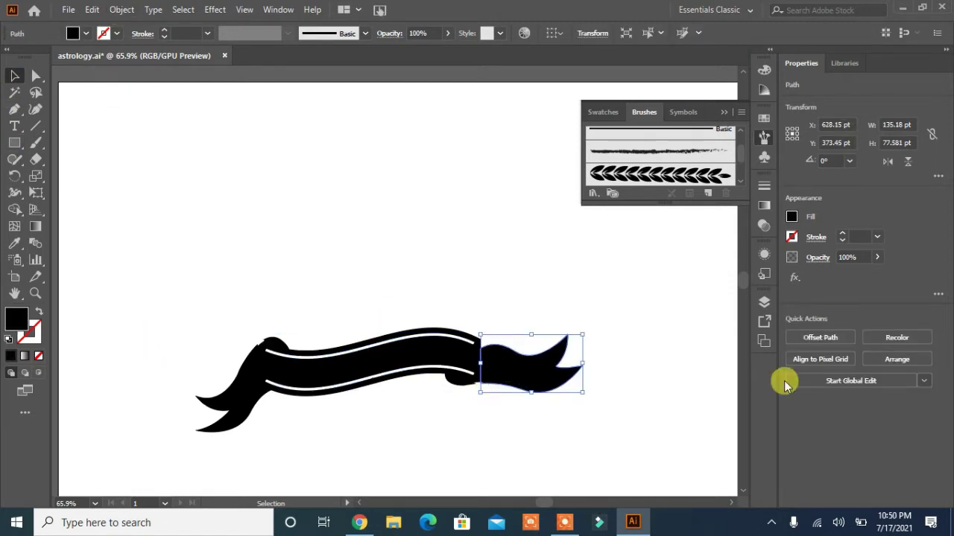
left_click(796, 339)
left_click(401, 297)
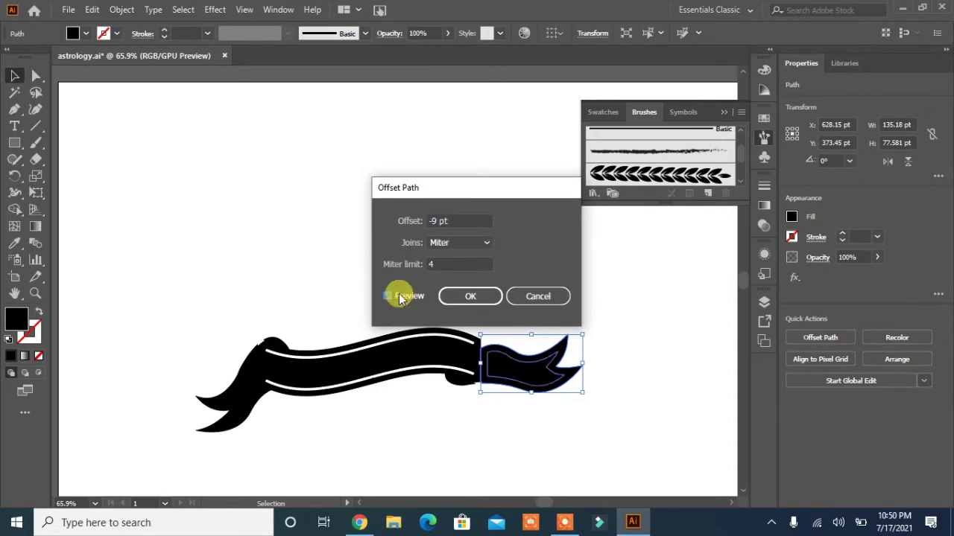
left_click(461, 302)
left_click(460, 303)
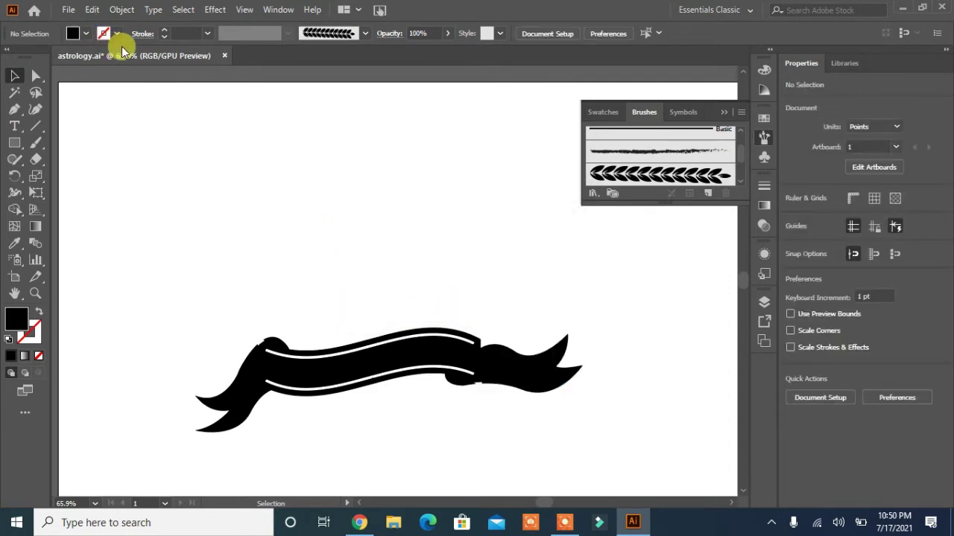
left_click(164, 29)
left_click(495, 366)
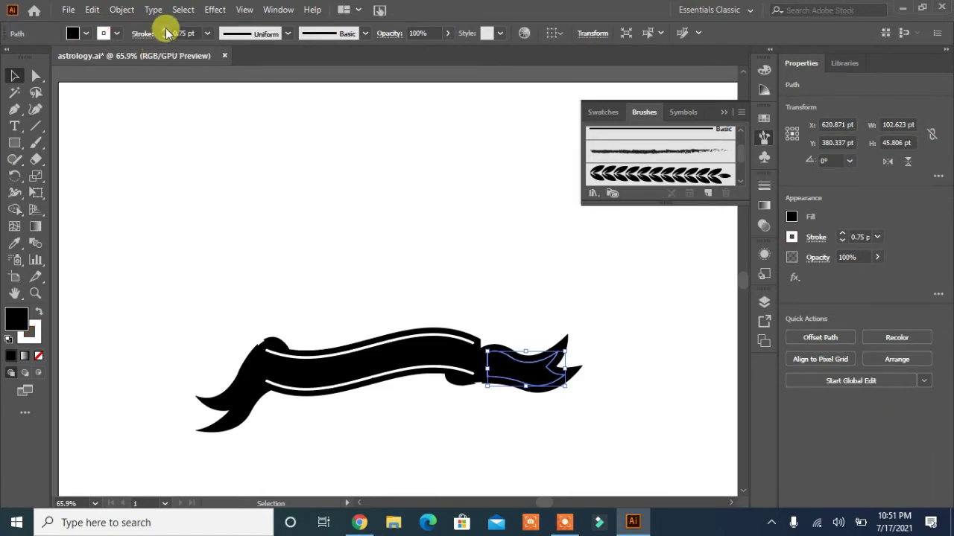
type("2")
left_click(38, 356)
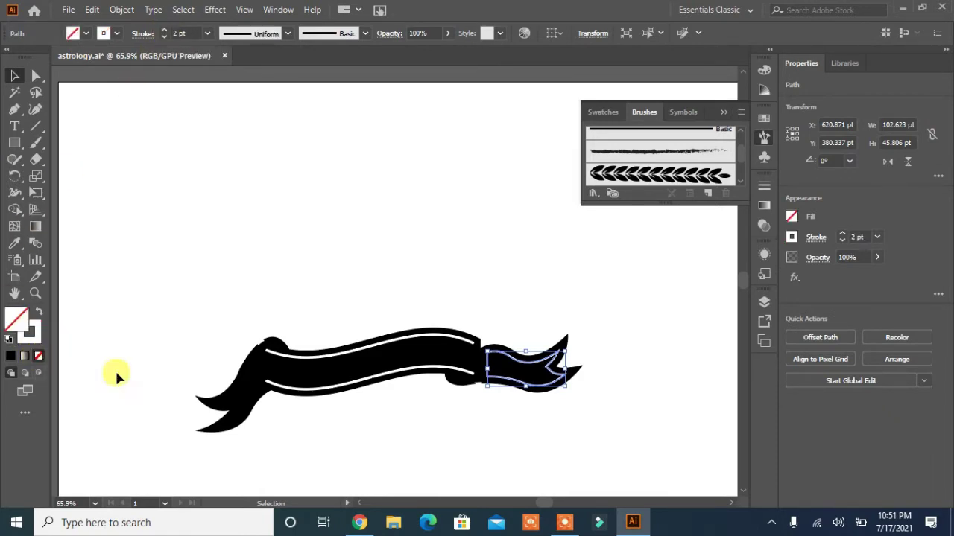
left_click(162, 356)
Step: Inset the left ribbon tail by -9 pt with a thicker 2 pt white stroke
left_click(228, 402)
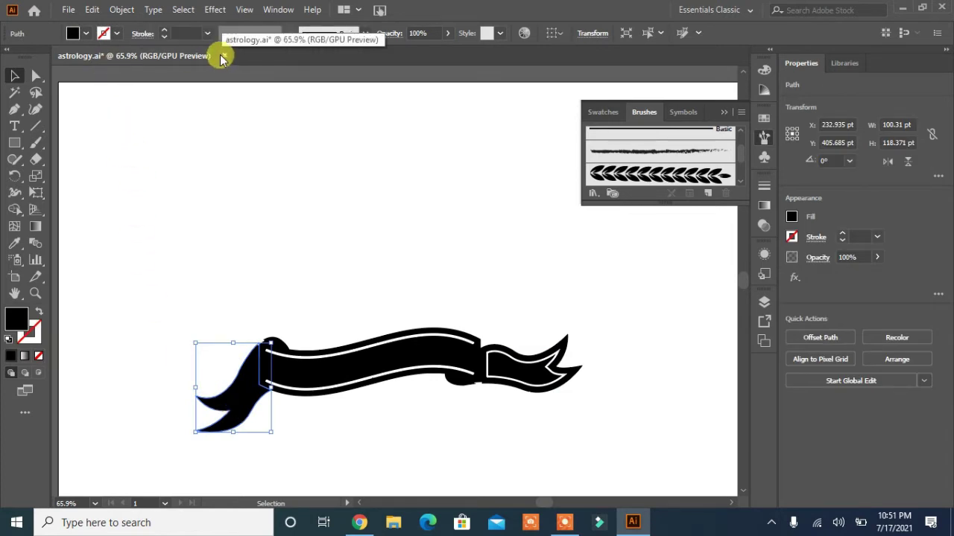
left_click(818, 338)
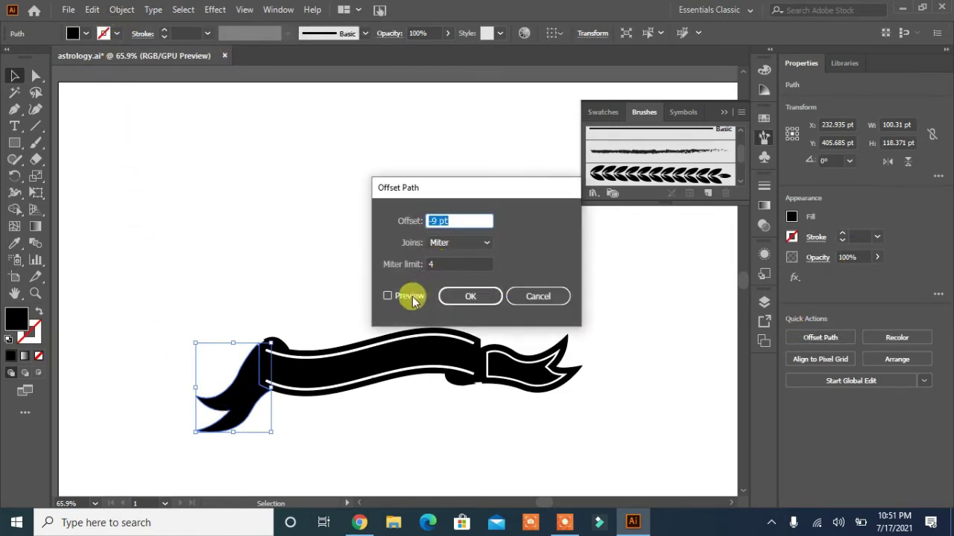
left_click(408, 296)
left_click(463, 302)
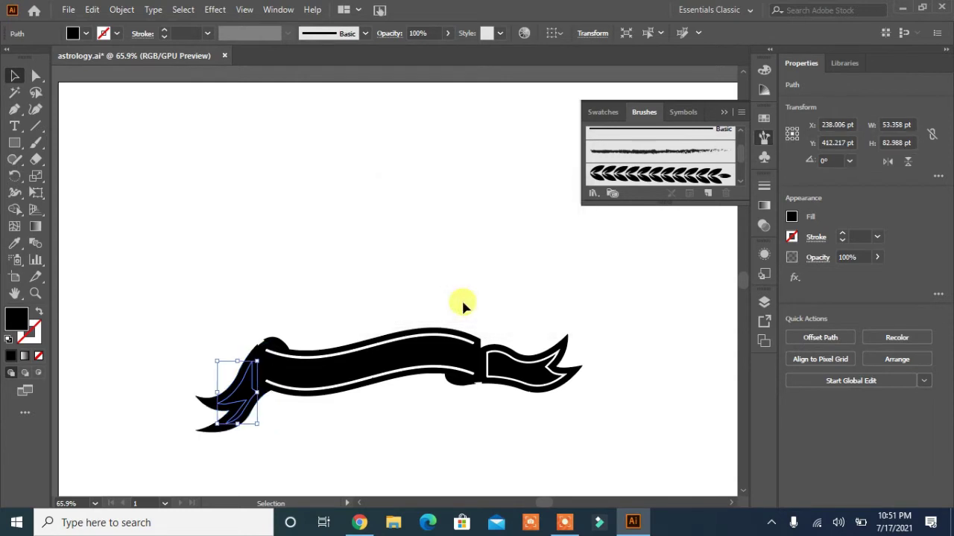
left_click(163, 31)
left_click(164, 33)
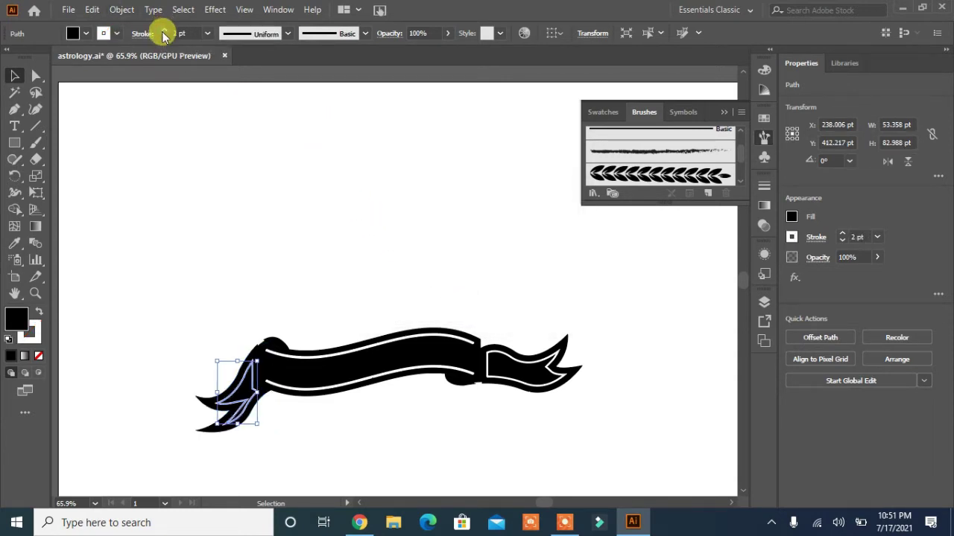
left_click(199, 211)
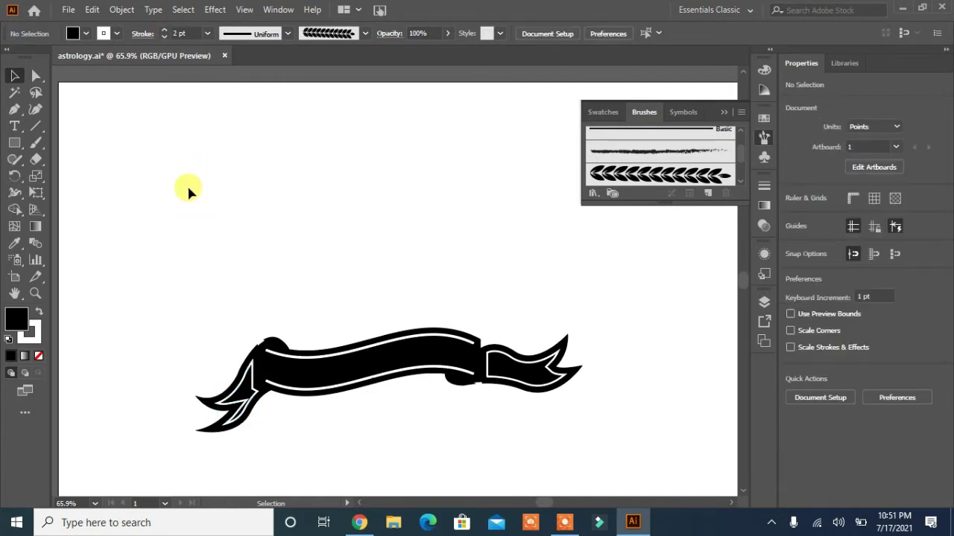
left_click(35, 75)
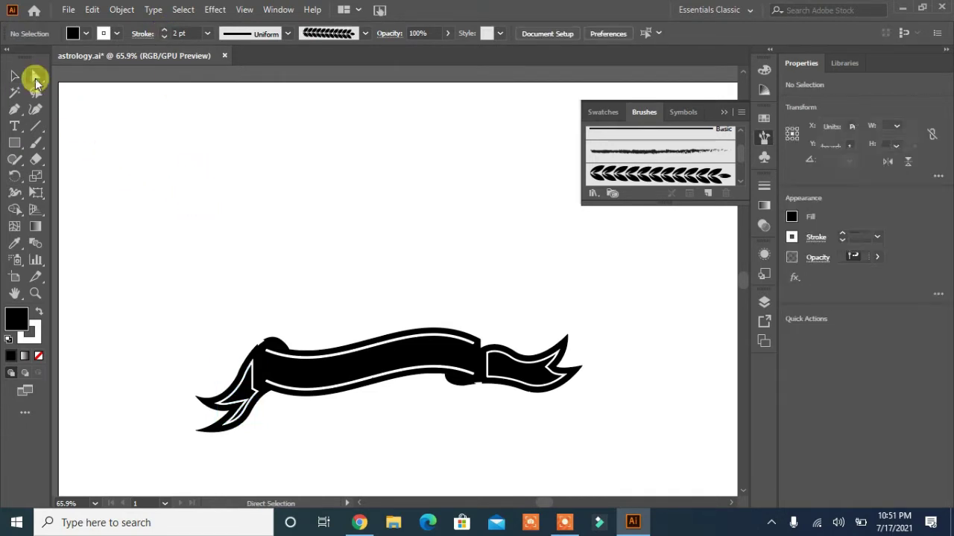
Step: Select the left tail's white outline, undoing a stray deselect
left_click(254, 382)
left_click(254, 385)
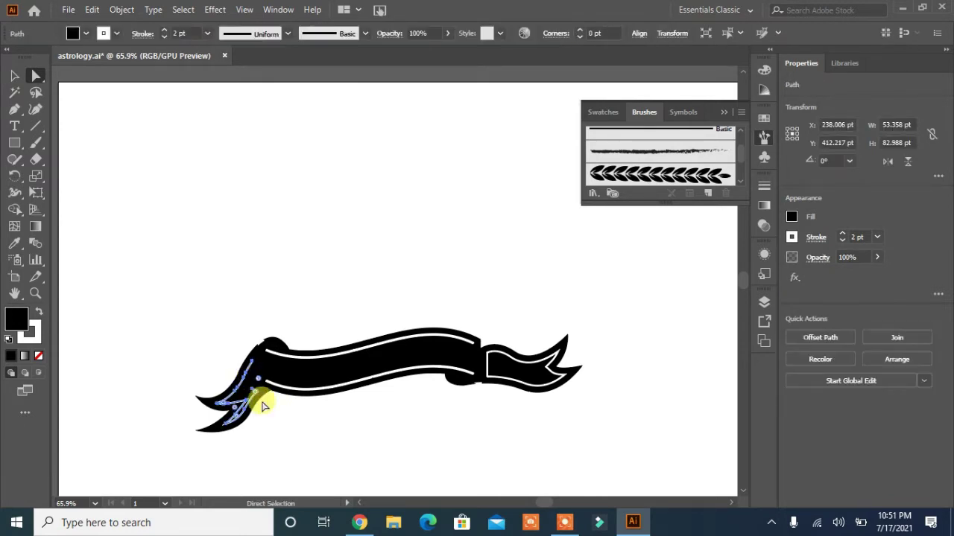
left_click(242, 404)
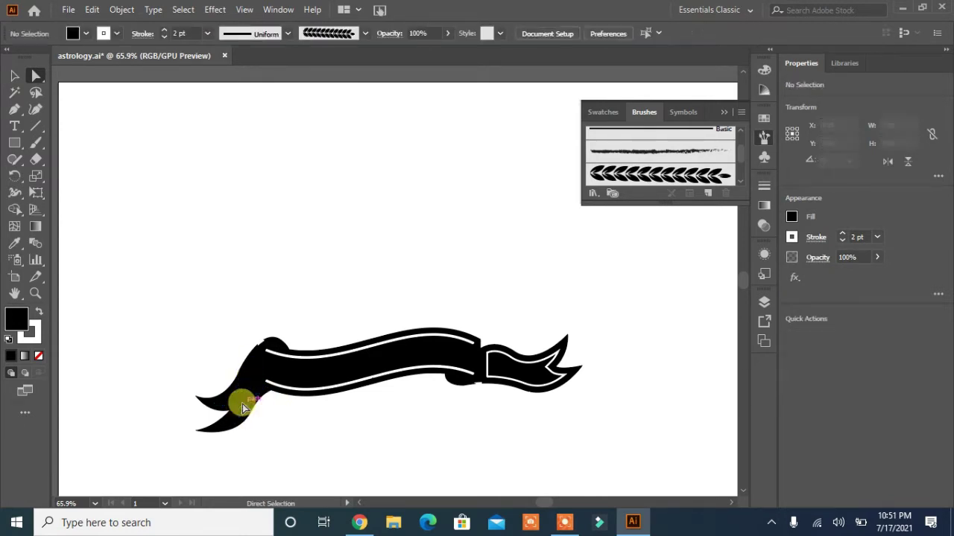
key("ctrl+z")
left_click(14, 75)
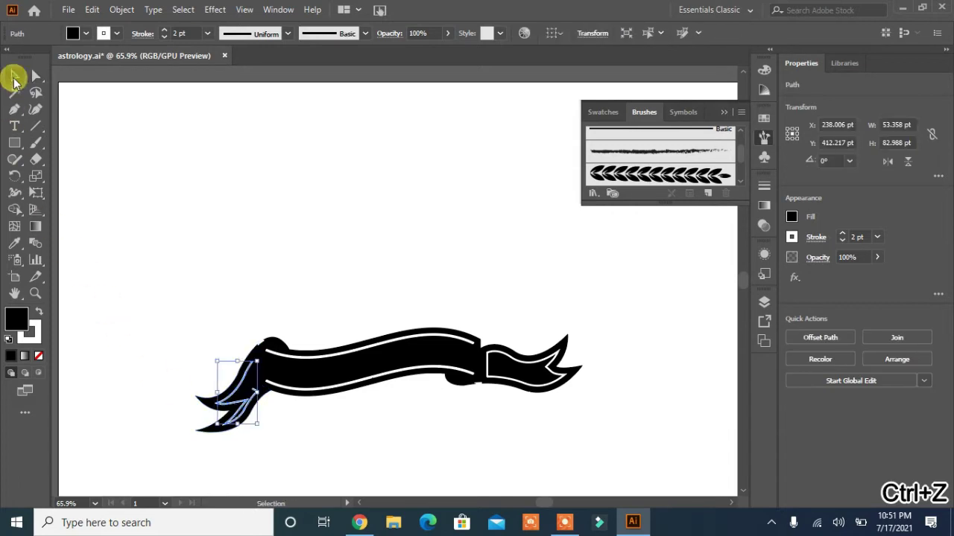
left_click(136, 326)
Step: Reshape the left tail's white outline anchors so it sits inside the tail
left_click(35, 75)
left_click(251, 390)
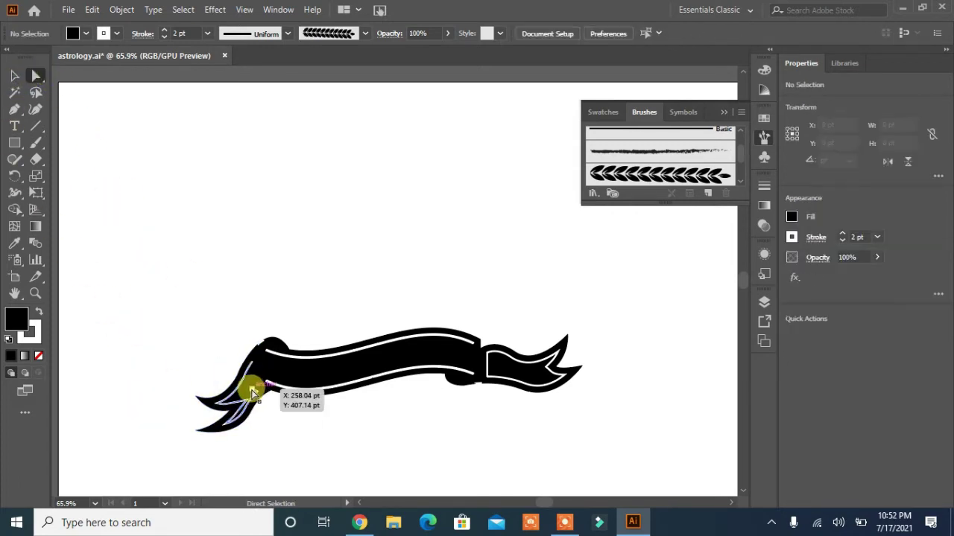
left_click(258, 413)
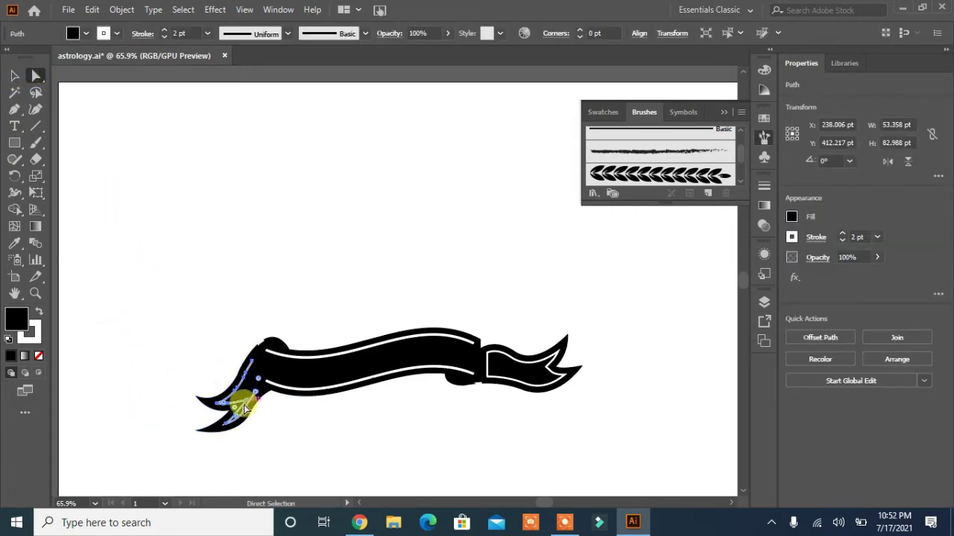
left_click(244, 404)
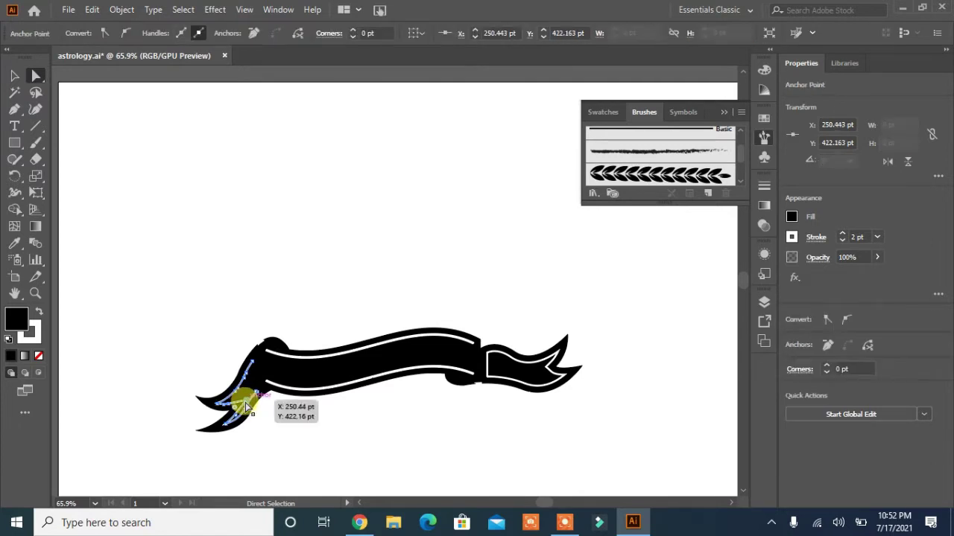
left_click(236, 397)
left_click(228, 395)
left_click(225, 396)
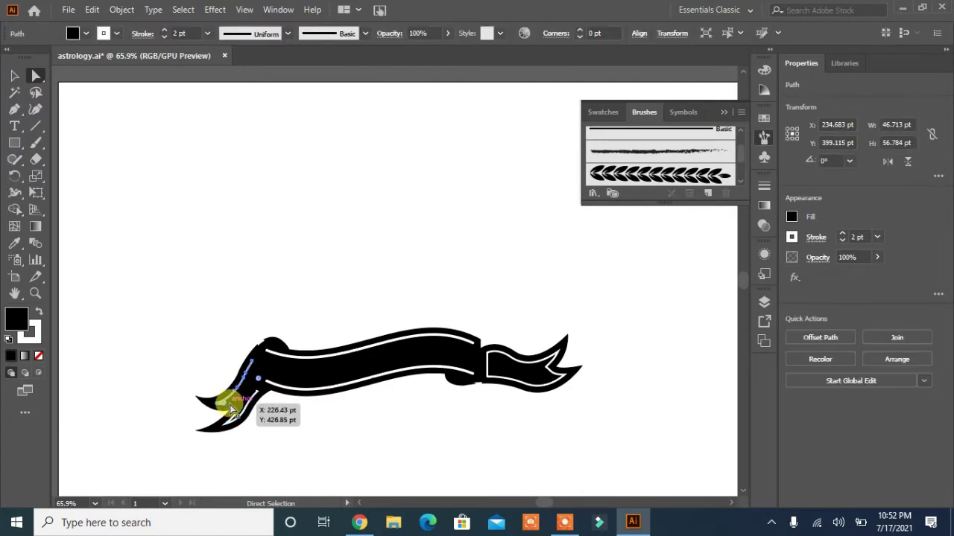
left_click_drag(231, 422, 225, 414)
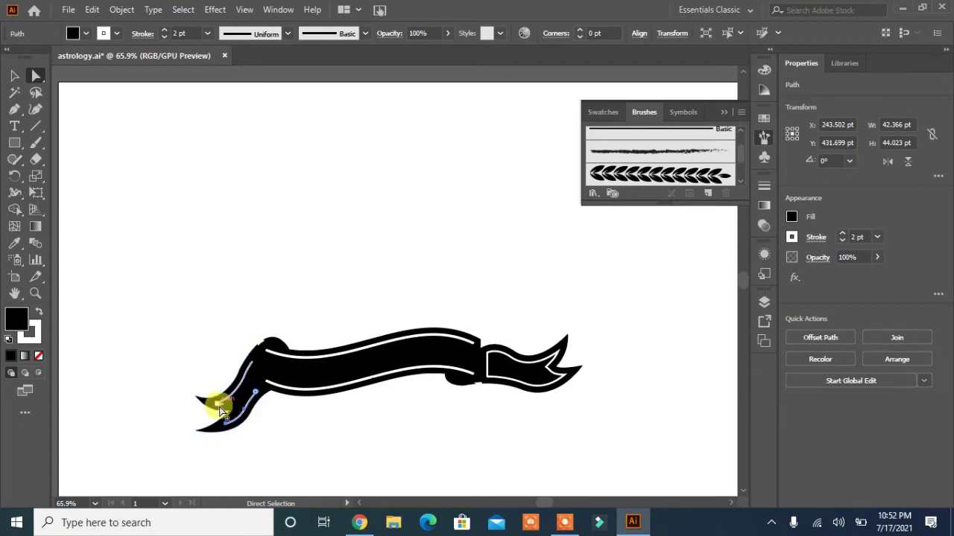
left_click(223, 409)
left_click(222, 409)
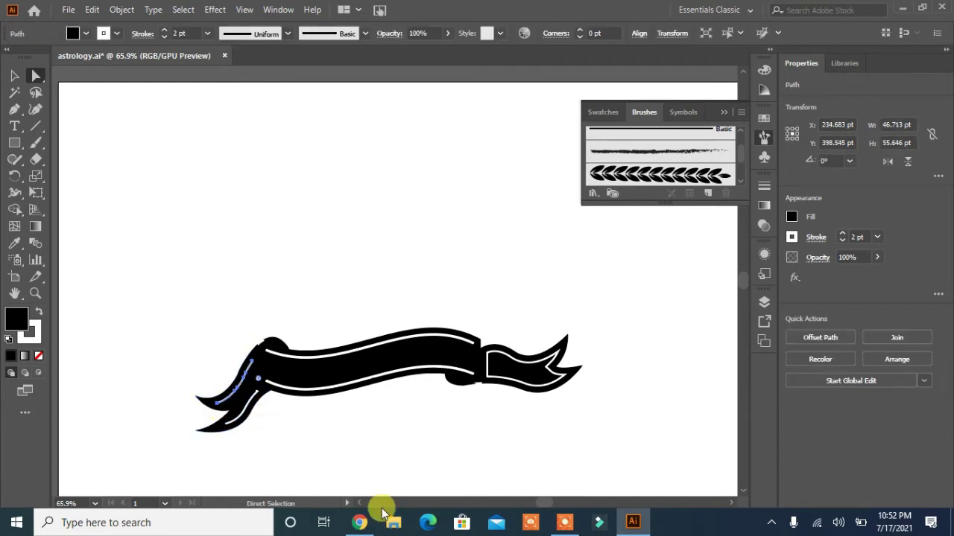
Step: Select the right tail's inner white line and its anchors, undoing an accidental deselect
left_click(486, 365)
left_click(557, 379)
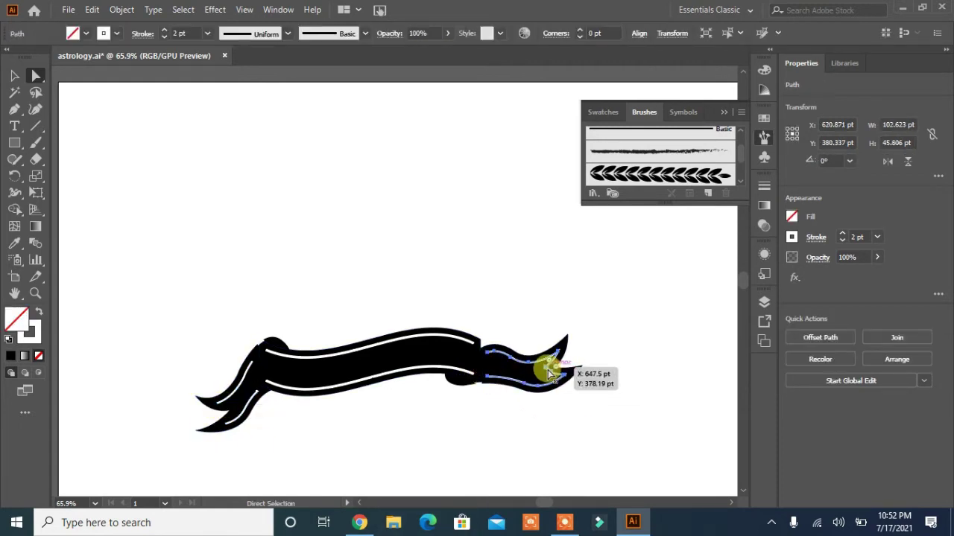
left_click(548, 373)
left_click(548, 371)
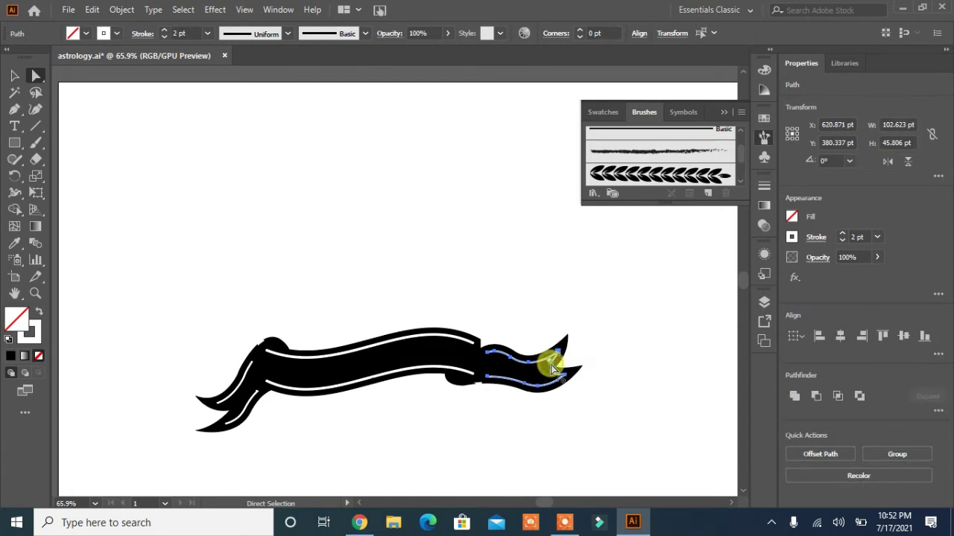
key("ctrl+shift+a")
key("ctrl+z")
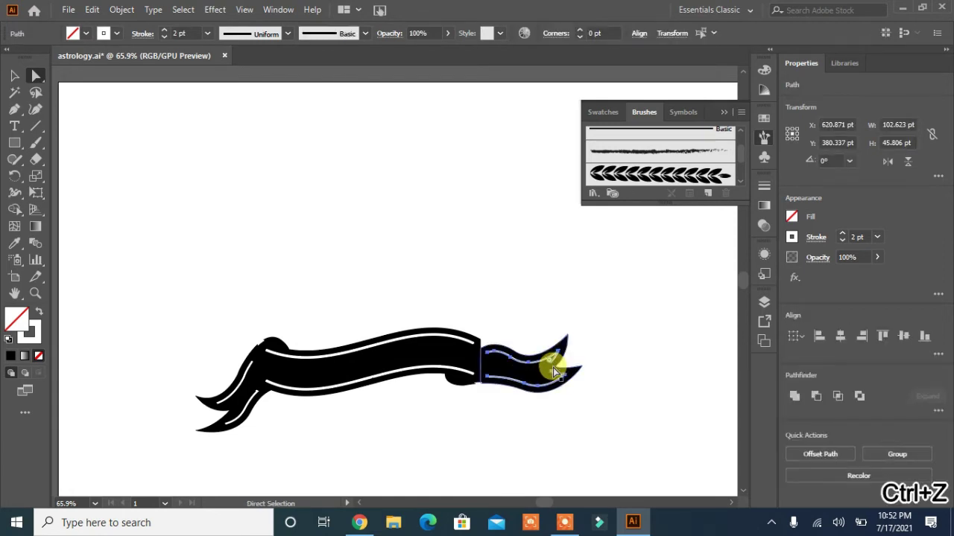
left_click(590, 366)
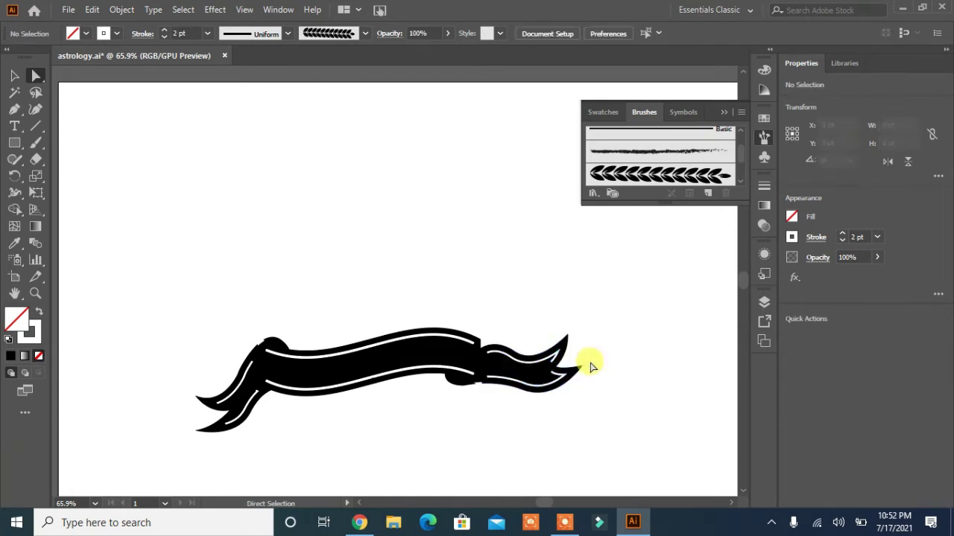
left_click(553, 368)
left_click(553, 370)
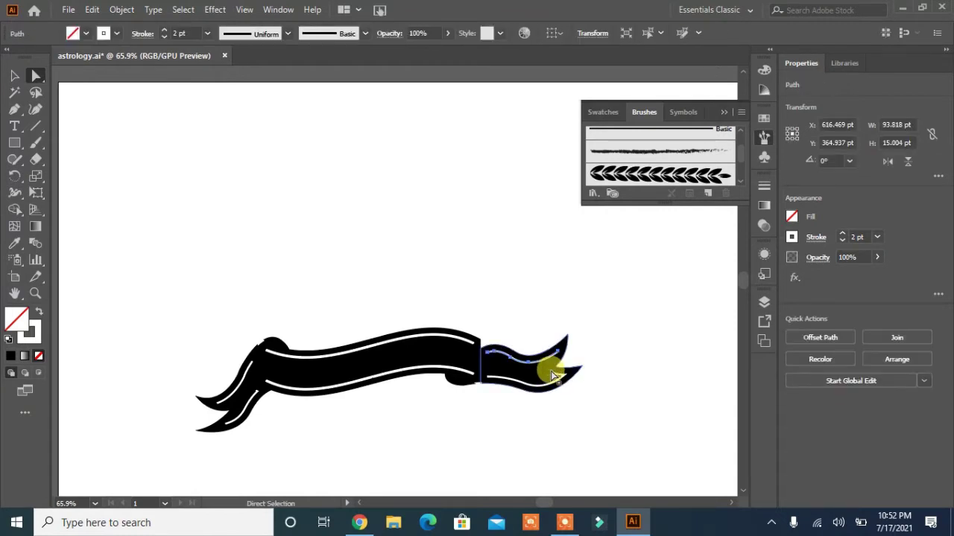
left_click(551, 369)
left_click(555, 378)
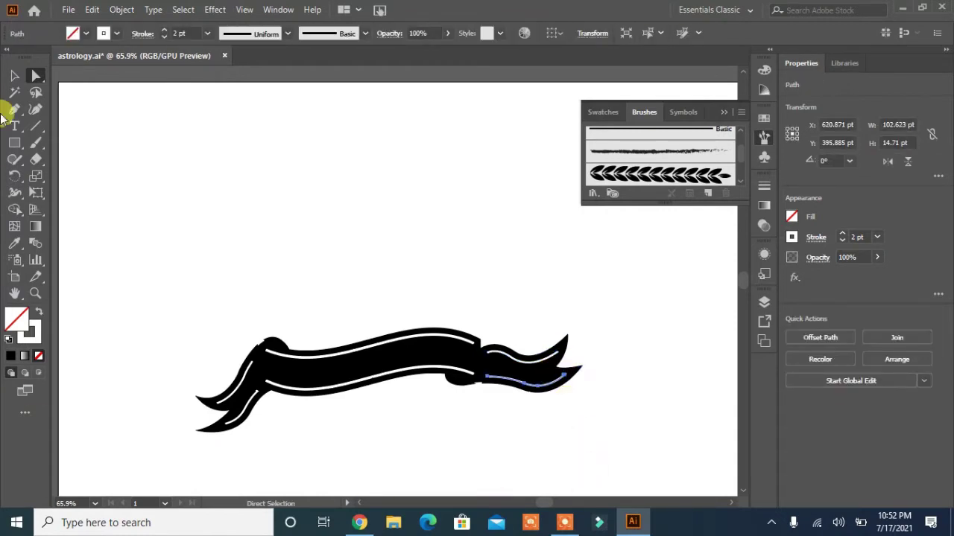
left_click(15, 76)
left_click(161, 266)
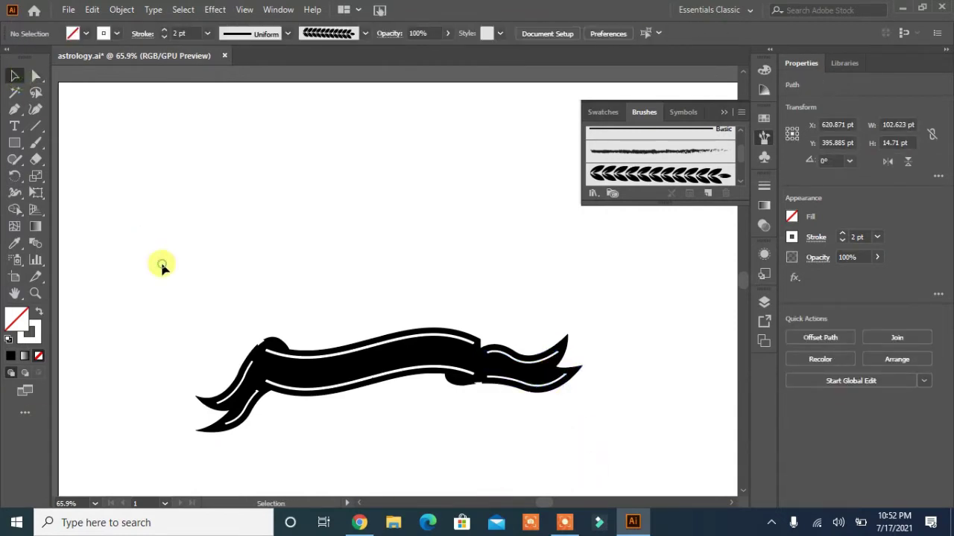
Step: Expand the two left-tail white lines into shapes and group them
left_click(234, 384)
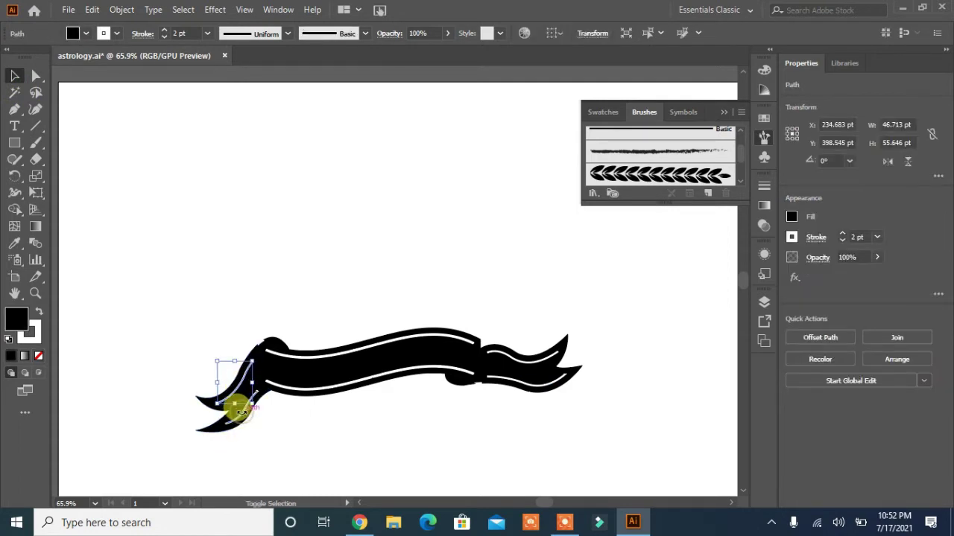
left_click(244, 415, "shift")
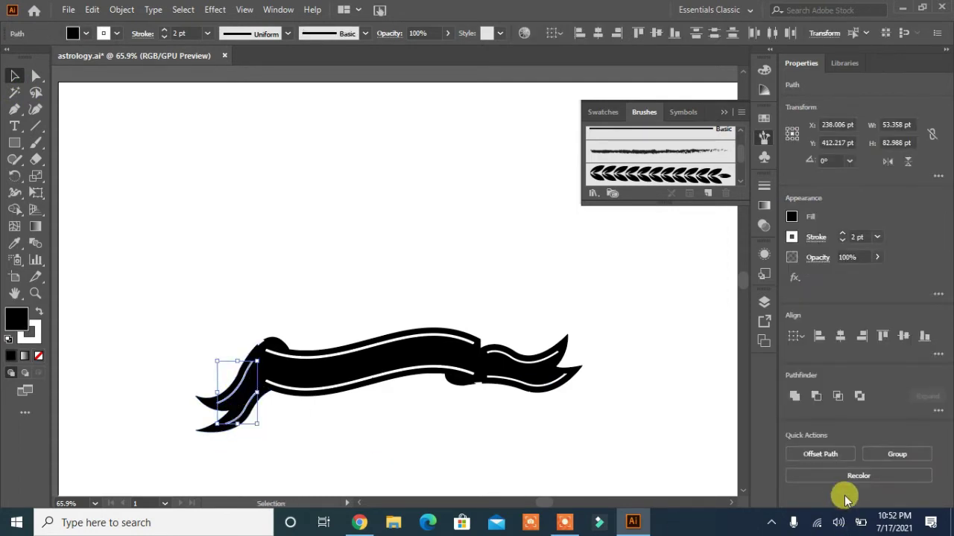
left_click(121, 9)
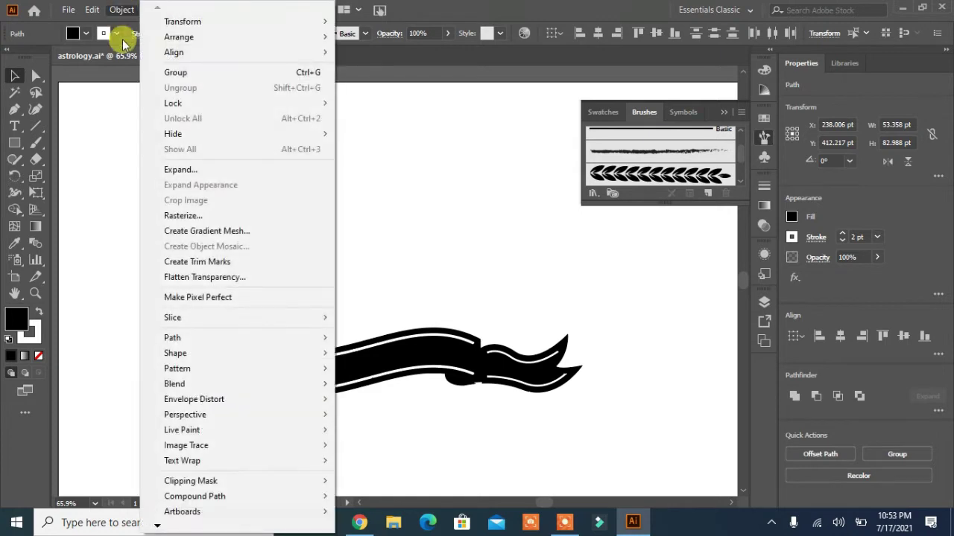
left_click(174, 166)
left_click(453, 341)
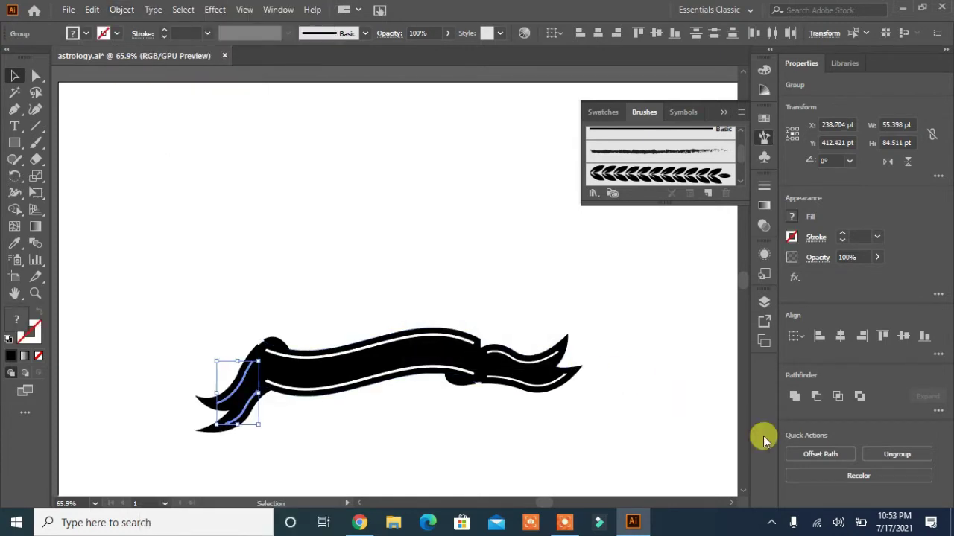
key("ctrl+g")
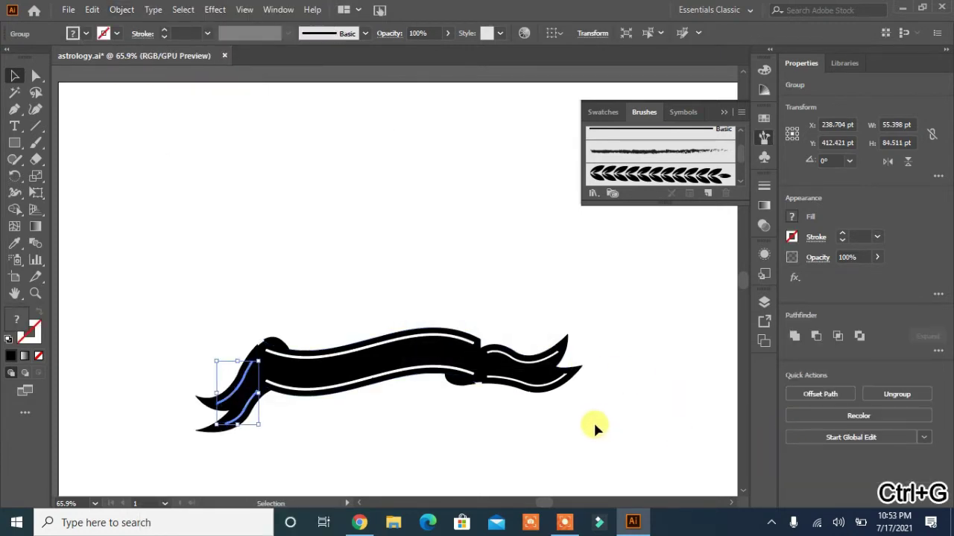
Step: Expand the two right-tail white lines into filled shapes
left_click(532, 359)
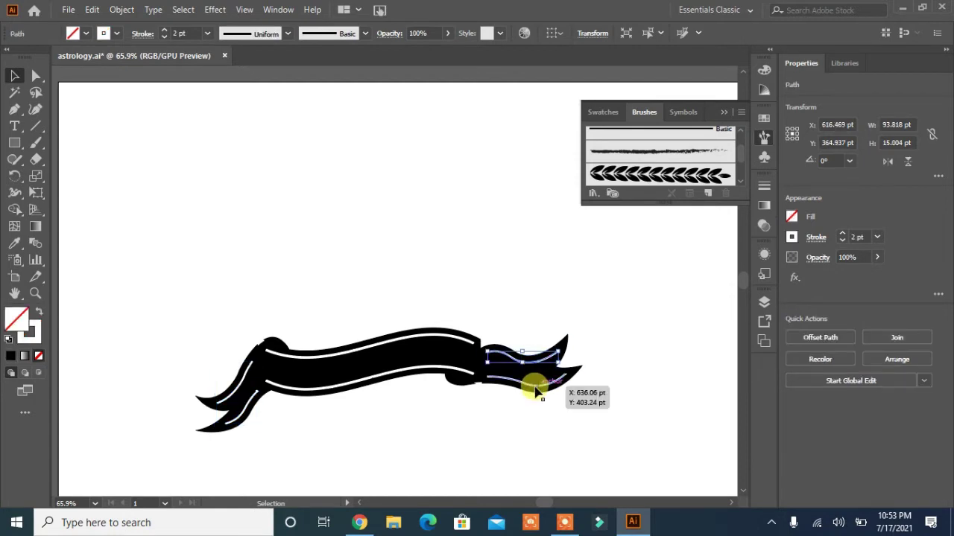
left_click(535, 388, "shift")
left_click(122, 9)
left_click(200, 174)
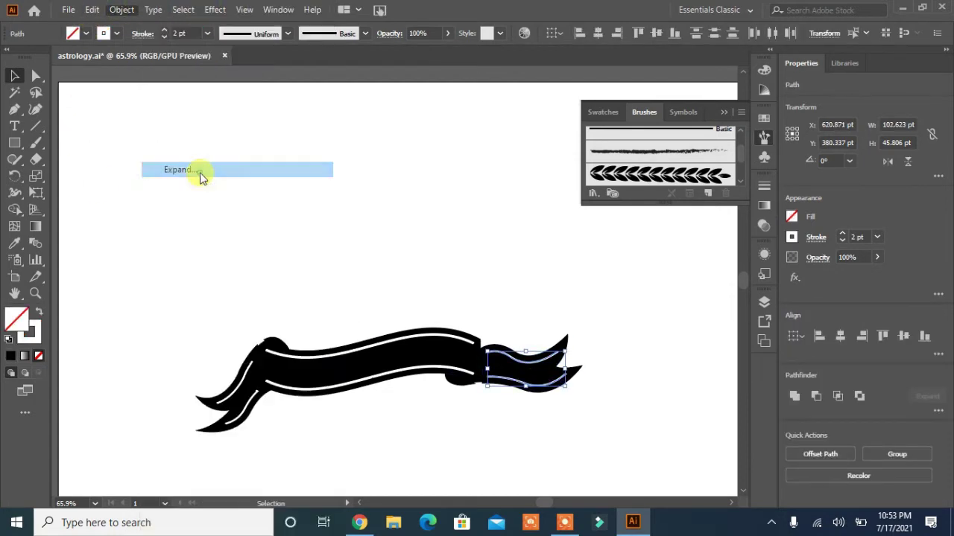
left_click(444, 341)
left_click(438, 311)
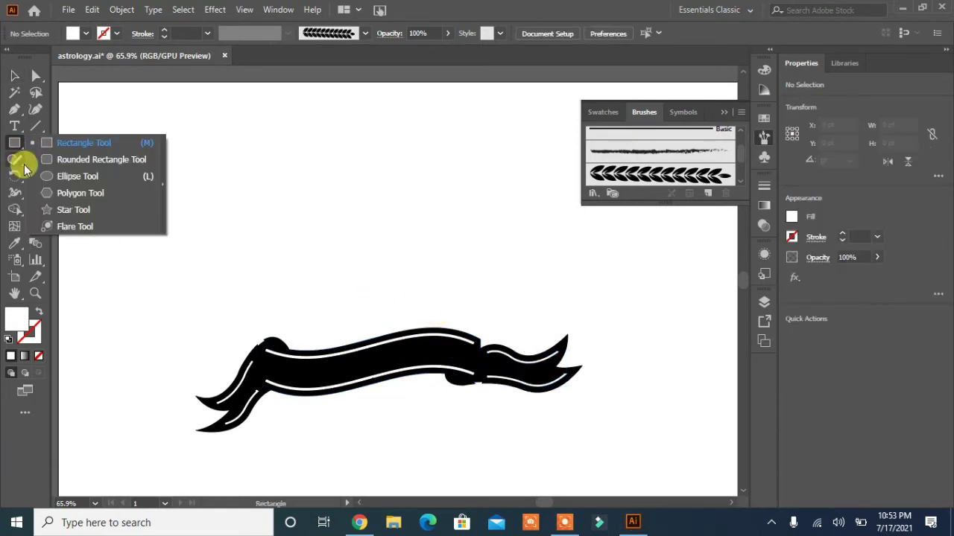
Step: Draw a 257.407 pt circle and move it just above the banner's centre
left_click_drag(14, 142, 74, 175)
mouse_move(322, 175)
left_mouse_down()
mouse_move(492, 339)
mouse_move(474, 330)
left_mouse_up()
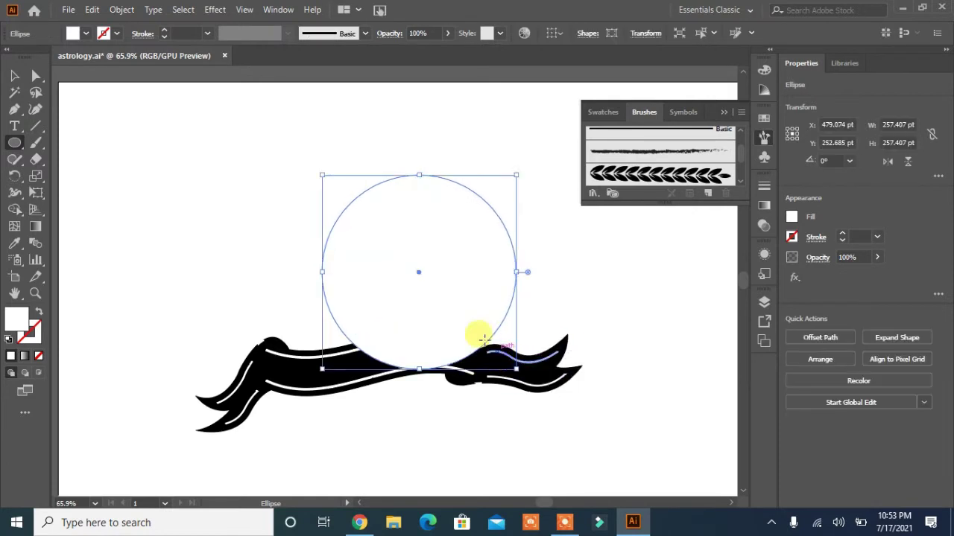
mouse_move(419, 273)
left_mouse_down()
mouse_move(350, 240)
mouse_move(362, 240)
left_mouse_up()
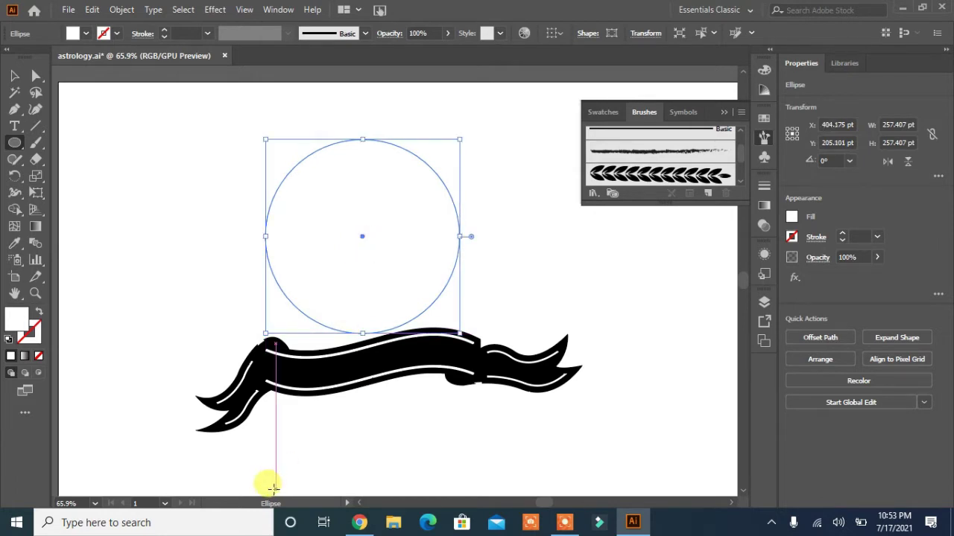
left_click(36, 158)
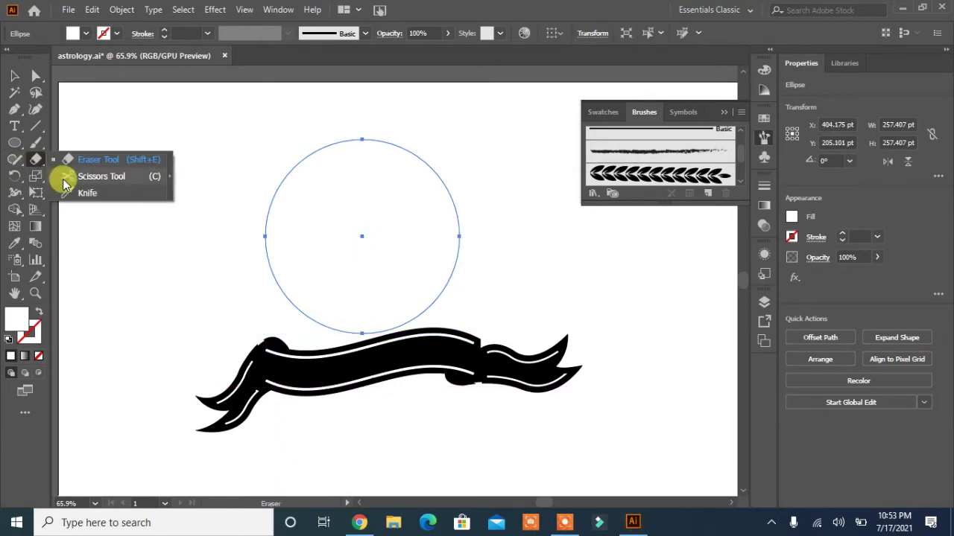
Step: Cut the circle with the Scissors and delete its top and right arcs
left_click(67, 172)
left_click(301, 161)
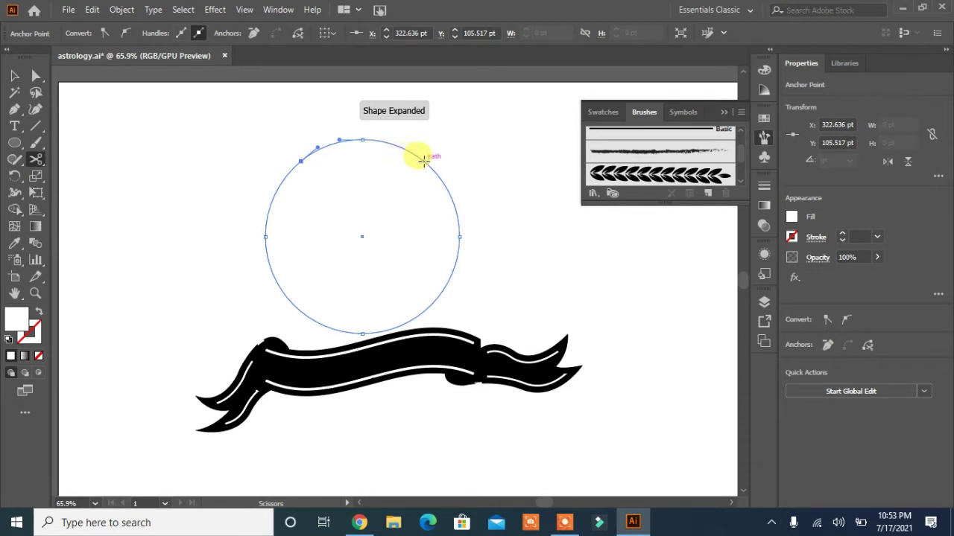
left_click(424, 161)
key("Delete")
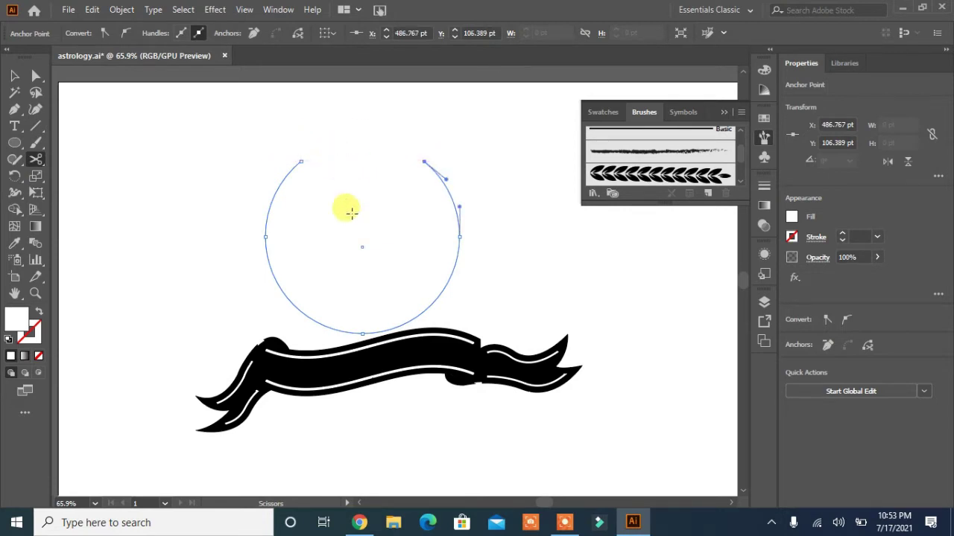
left_click(304, 316)
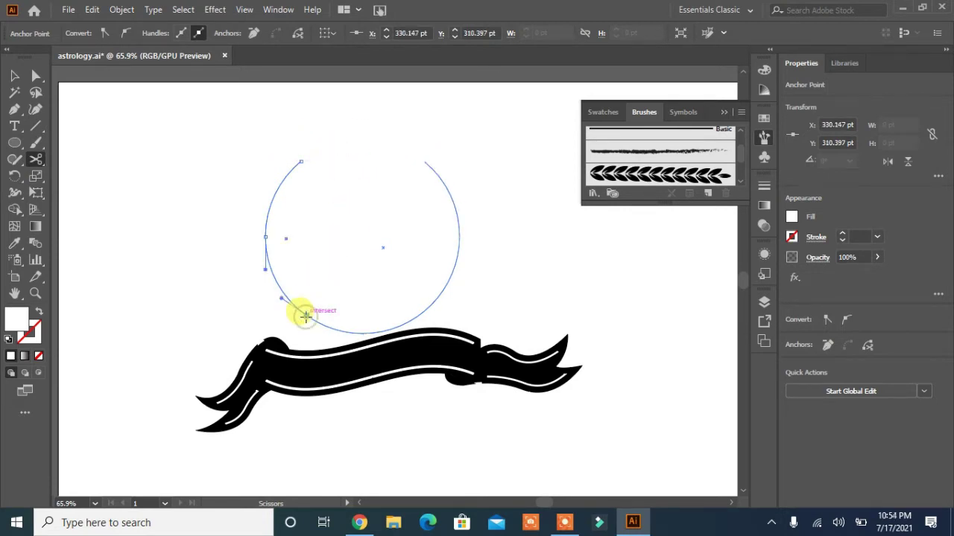
left_click(419, 314)
key("Delete")
Step: Turn the remaining arc into a black outline and select the arcs above the banner
left_click(38, 312)
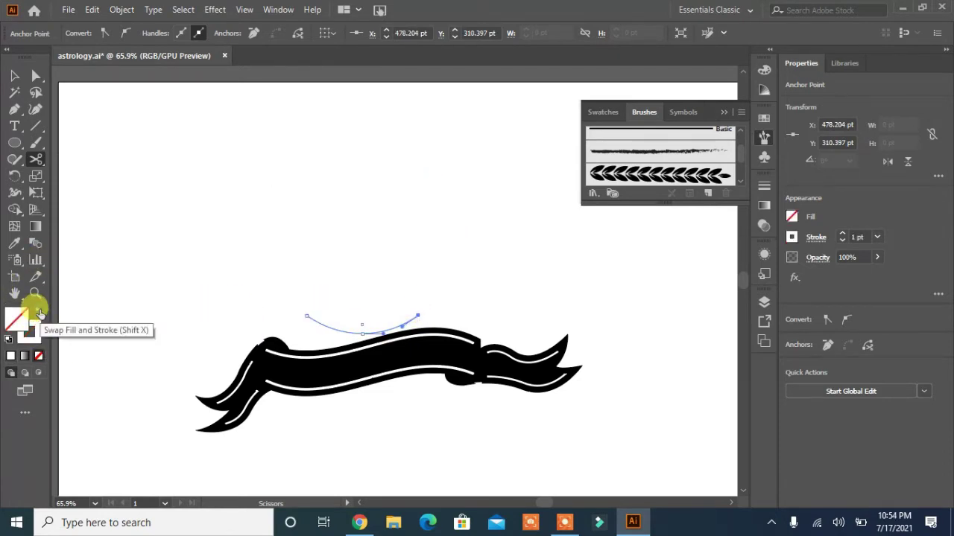
left_click(792, 237)
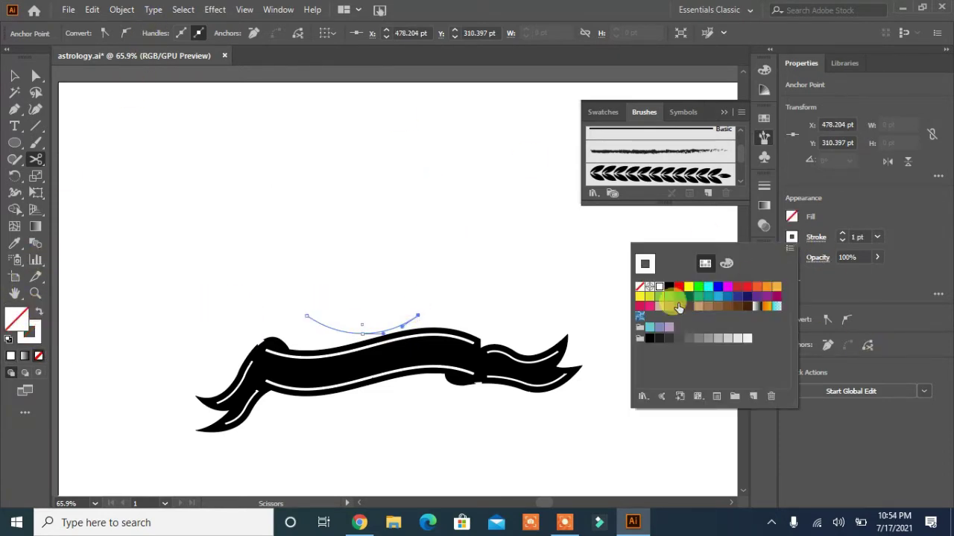
left_click(669, 288)
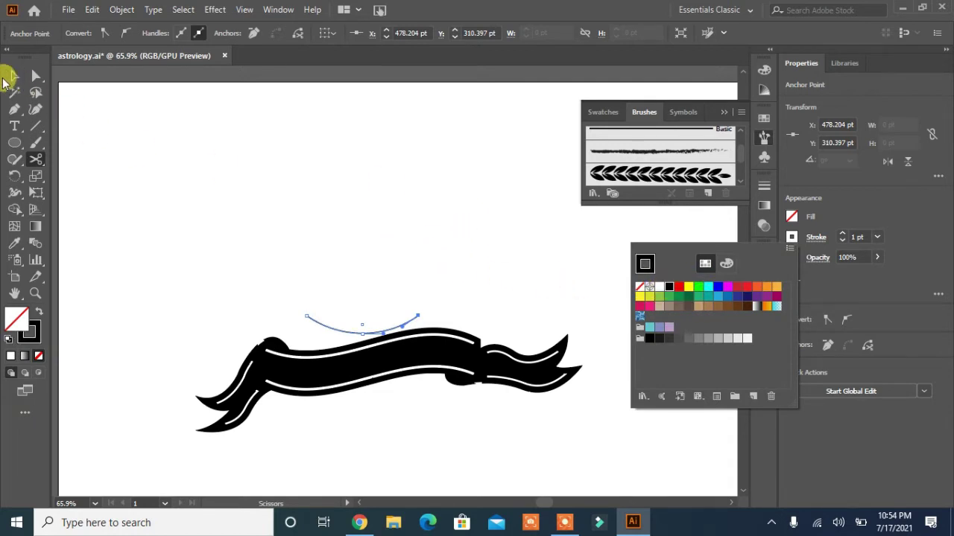
left_click(517, 166)
left_click(613, 279)
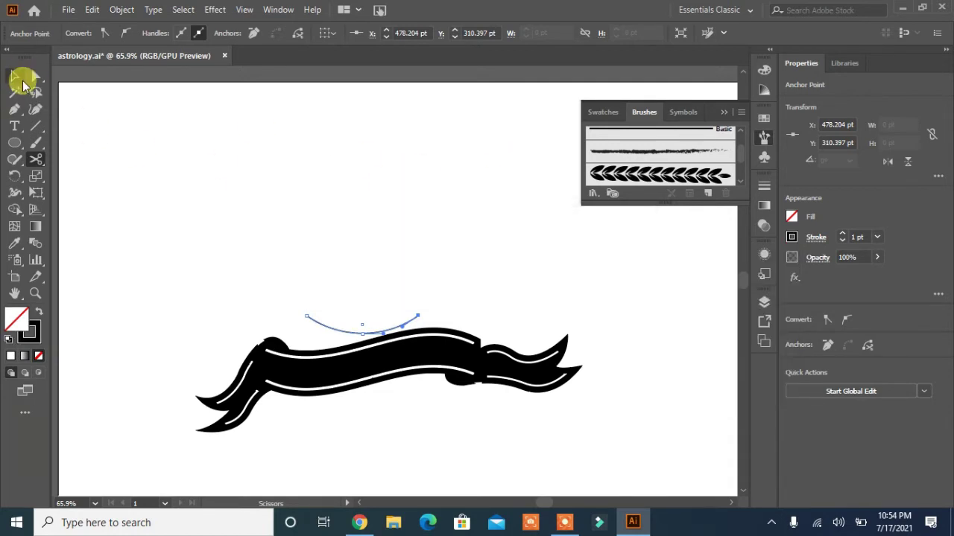
left_click(20, 80)
left_click_drag(546, 141, 223, 292)
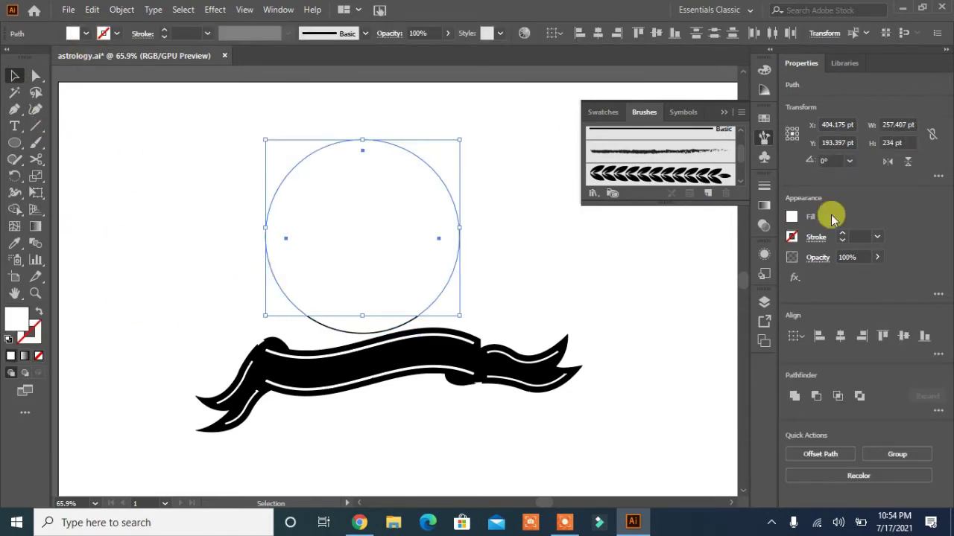
Step: Give the circle a black stroke with no fill and delete its top and bottom arcs
left_click(791, 237)
left_click(669, 287)
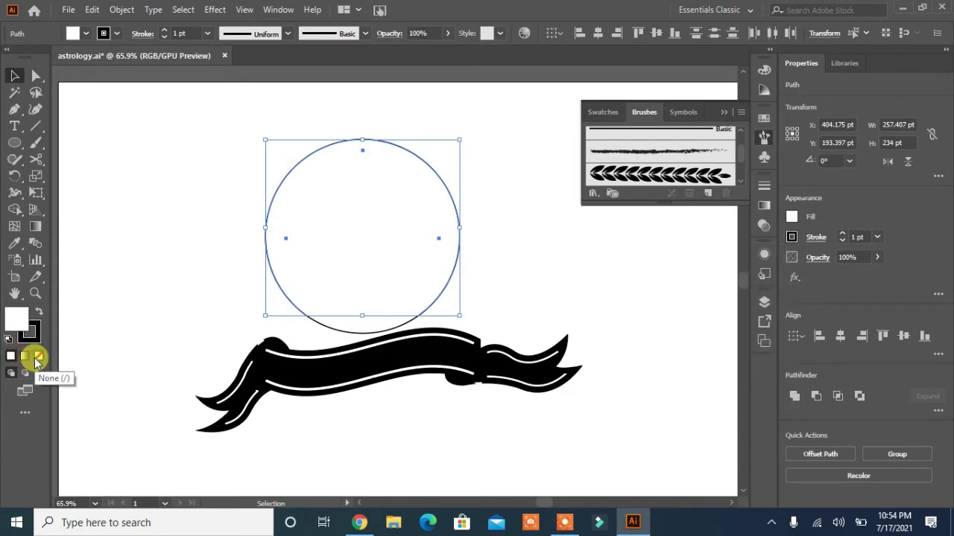
left_click(38, 358)
left_click(167, 305)
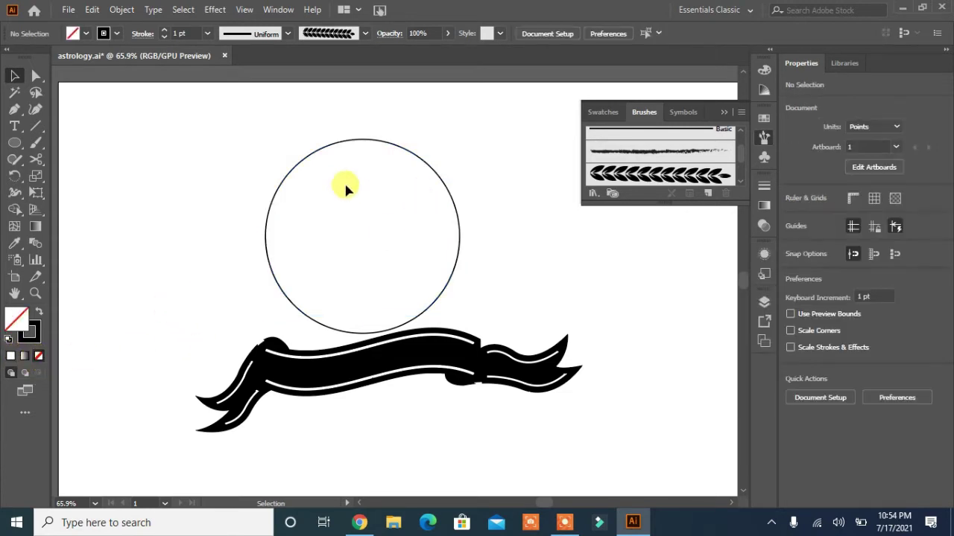
left_click(365, 139)
key("Delete")
left_click(364, 139)
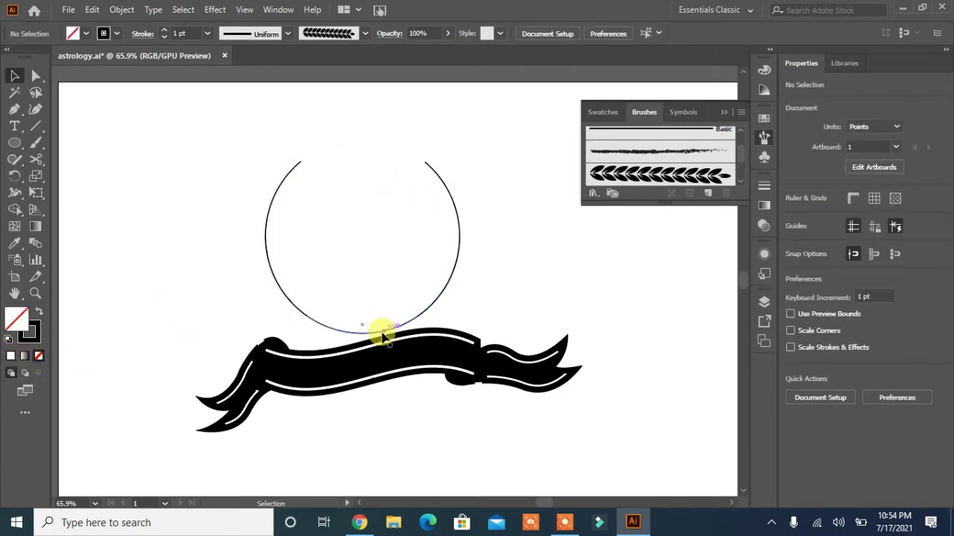
left_click(377, 331)
key("Delete")
left_click(374, 315)
Step: Apply the laurel brush to the left arc and nudge both branches right
left_click(285, 296)
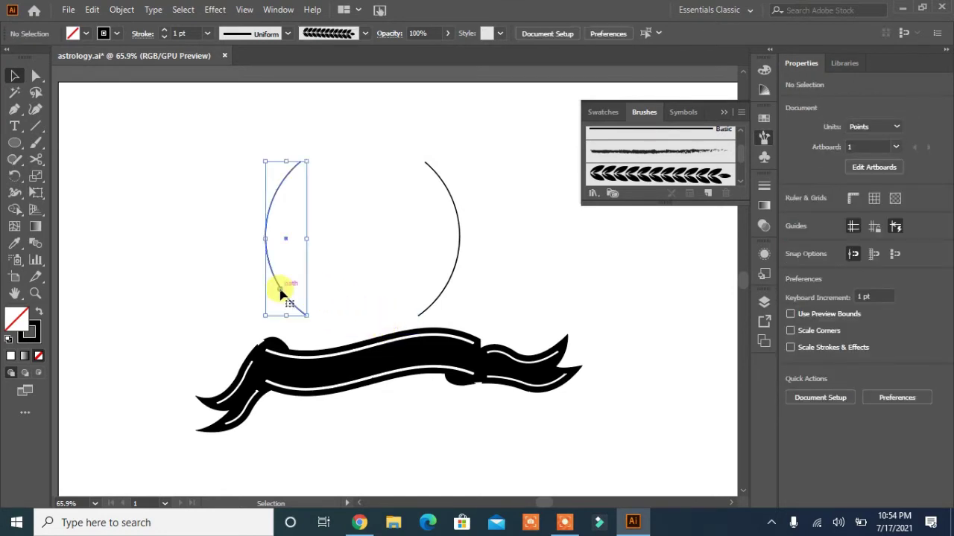
left_click(611, 177)
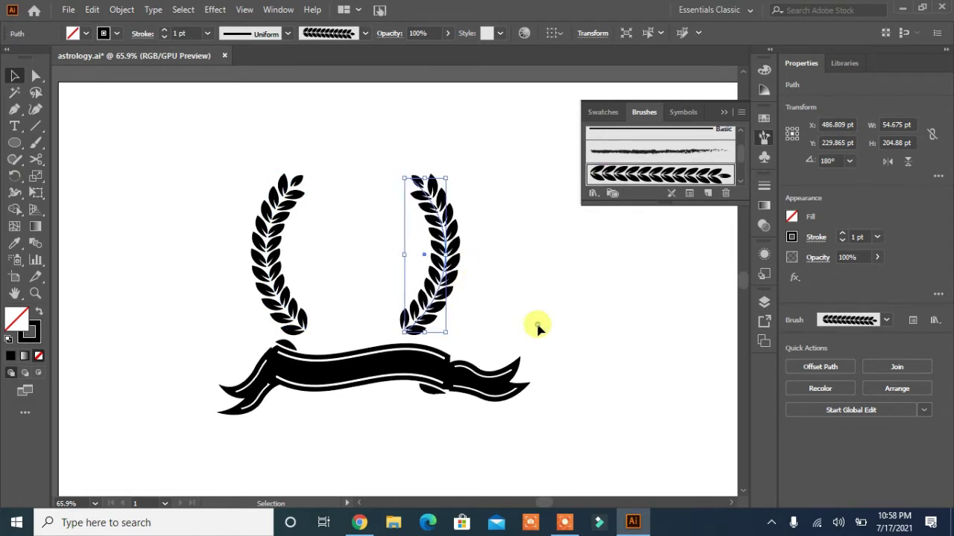
left_click_drag(497, 228, 179, 302)
key("Right")
key("Right")
key("Right")
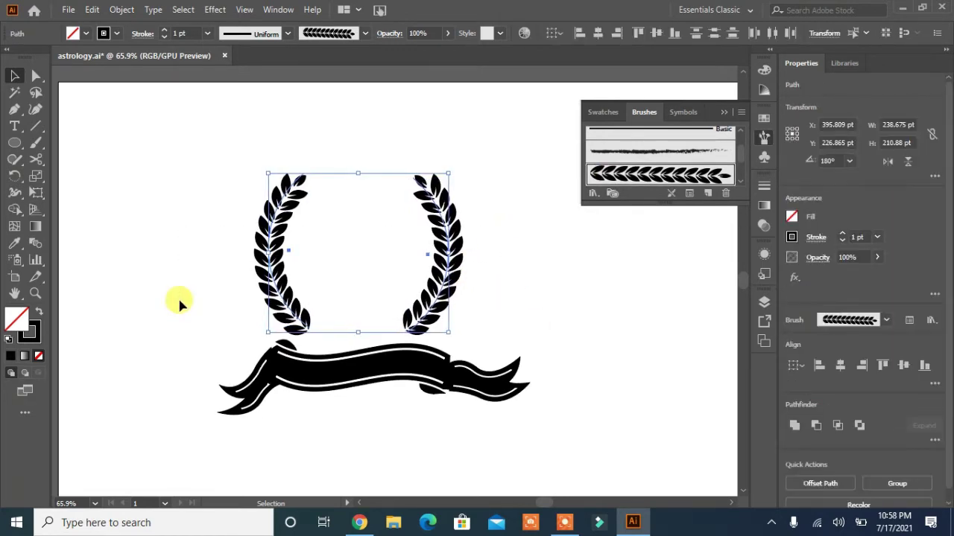
key("Right")
key("Right")
key("Right")
key("Right")
key("Right")
key("Right")
key("Right")
key("Right")
key("Right")
Step: Nudge the laurels down two steps and group them with the banner
key("Down")
key("Down")
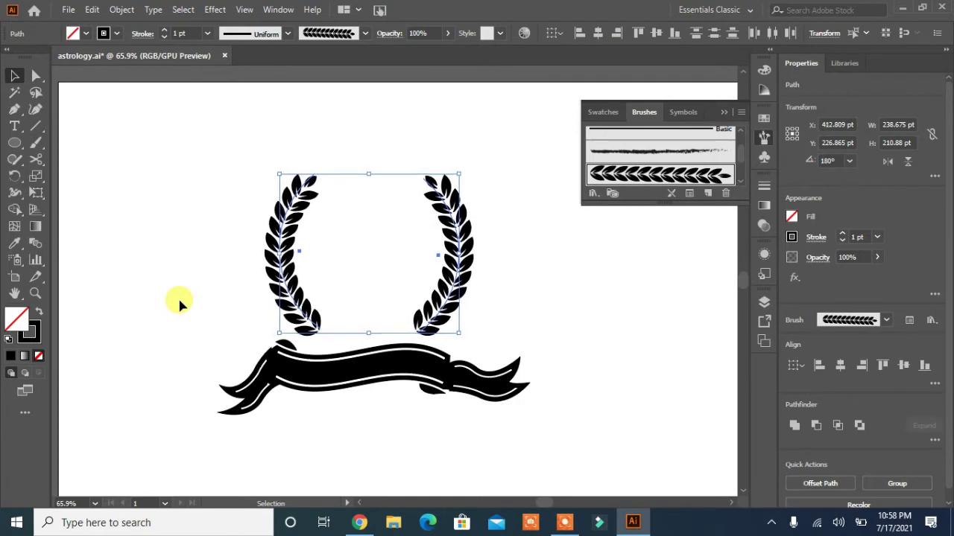
key("Down")
key("Down")
key("Down")
key("Down")
key("Down")
key("Down")
key("Down")
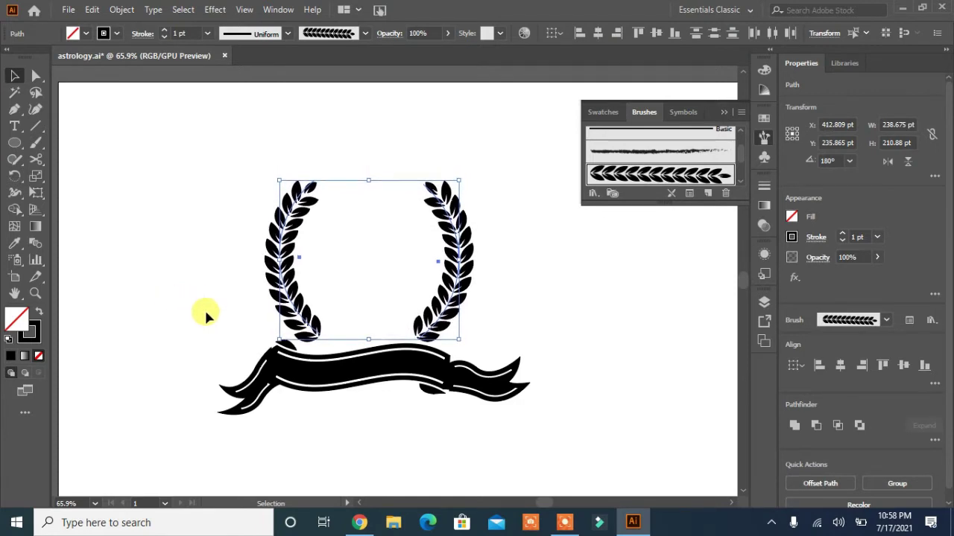
left_click(400, 470)
left_click_drag(535, 327, 289, 421)
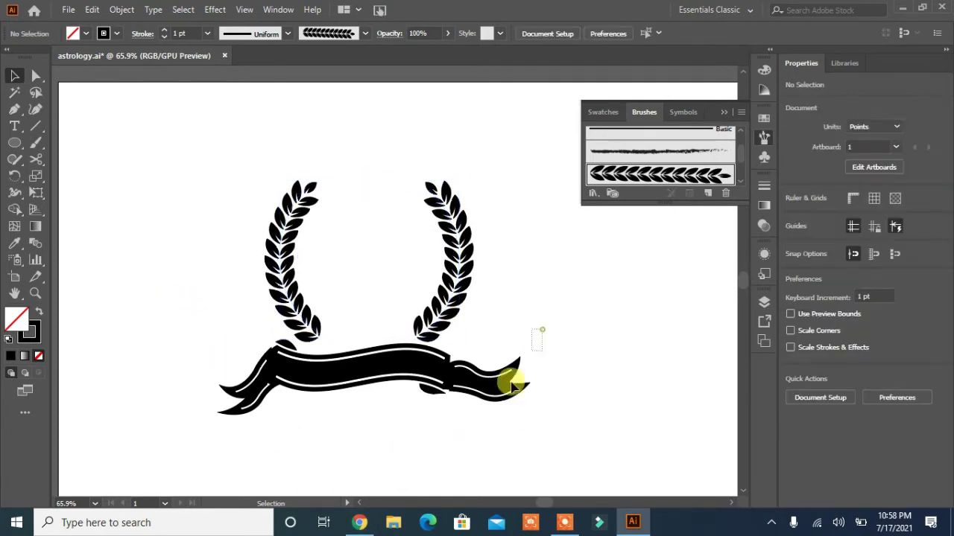
left_click(820, 483)
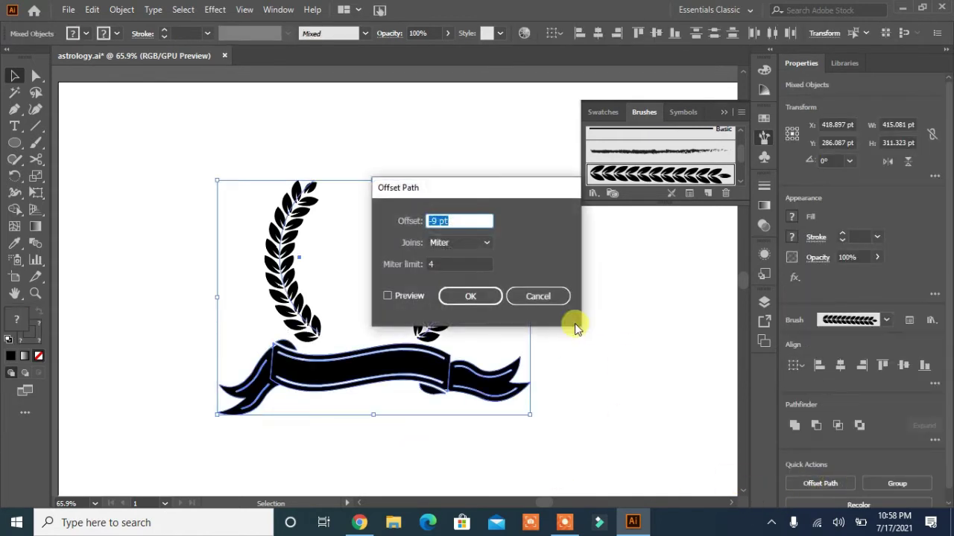
left_click(538, 295)
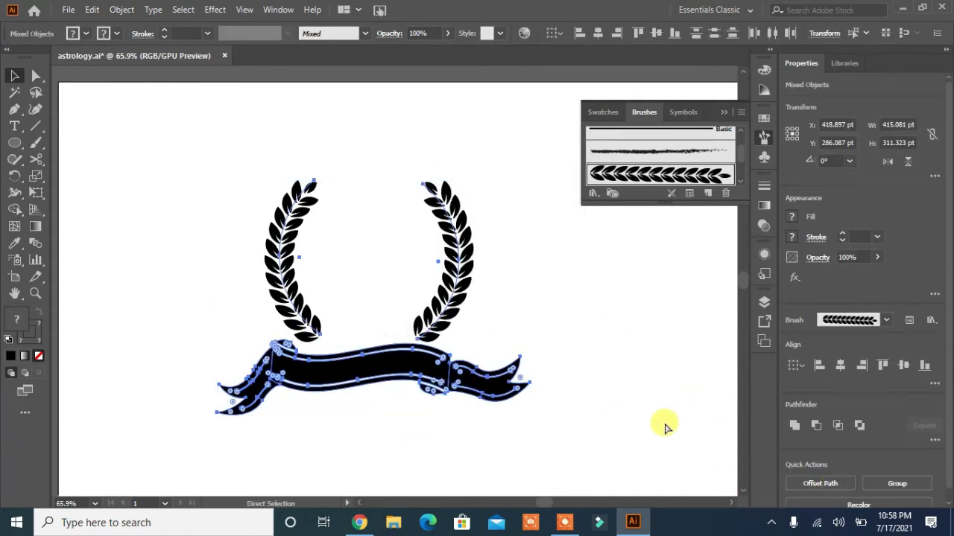
key("ctrl+g")
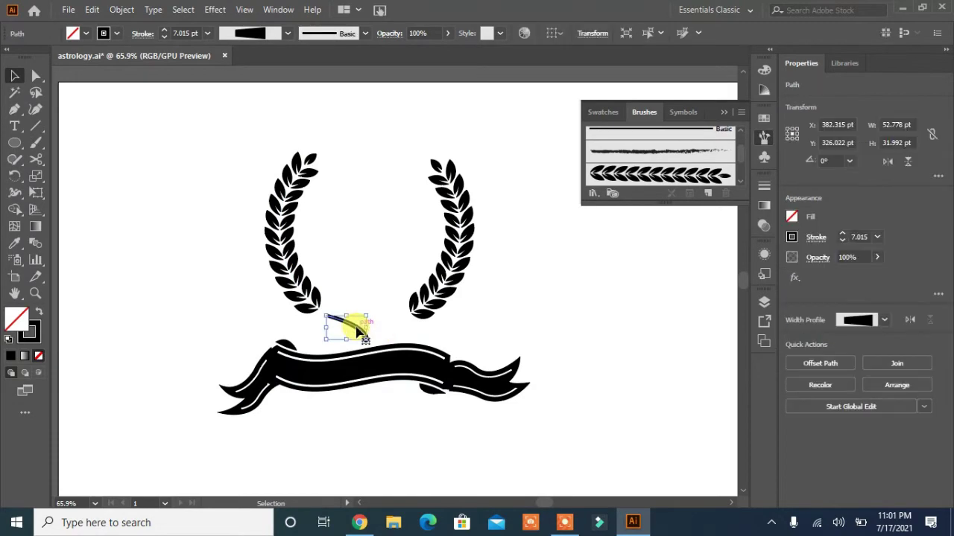
Step: Expand the stem stroke and place a reflected copy under the right laurel
right_click(358, 329)
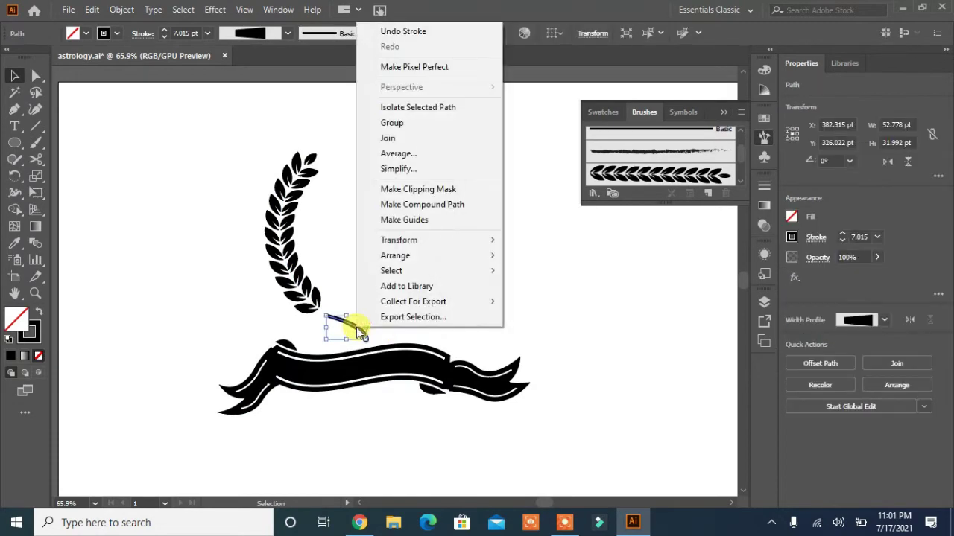
left_click(122, 10)
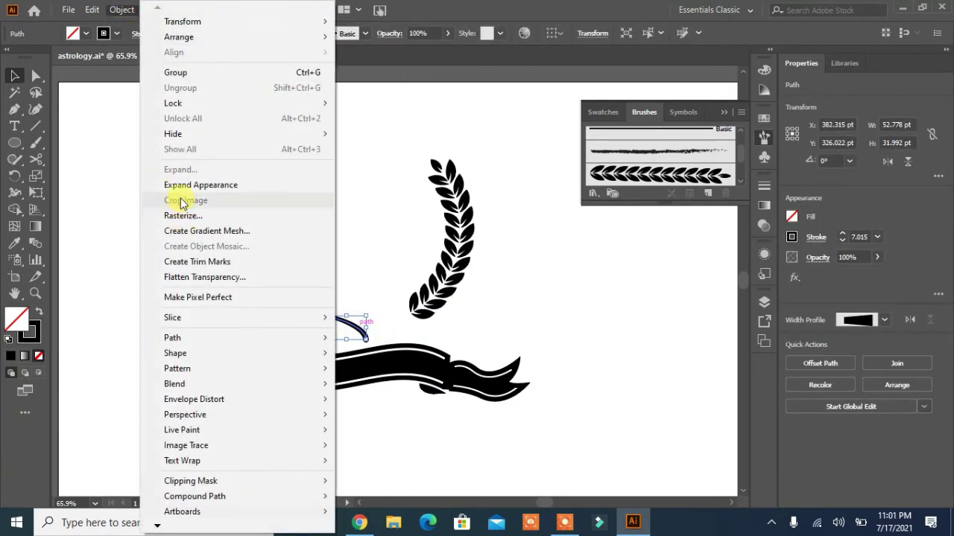
left_click(181, 185)
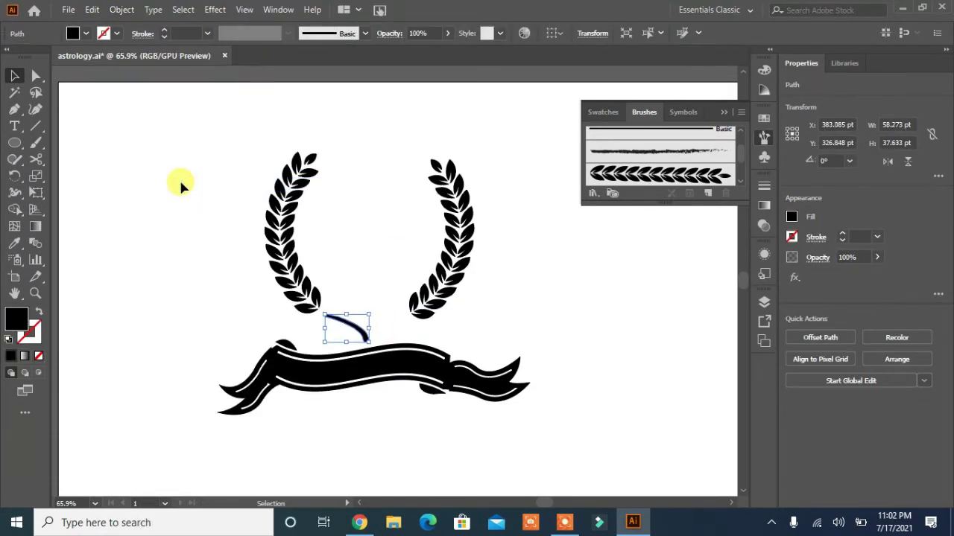
right_click(340, 331)
mouse_move(384, 237)
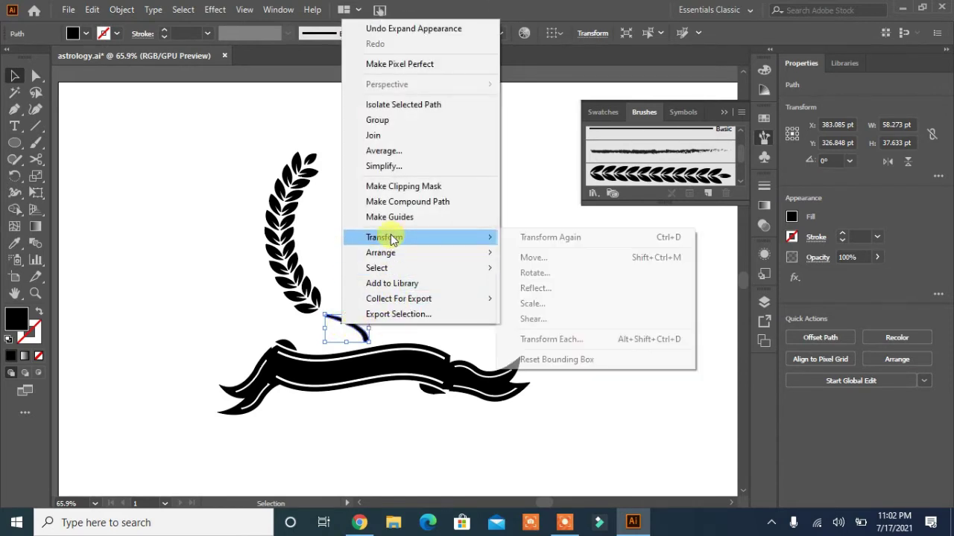
left_click(522, 288)
left_click(400, 348)
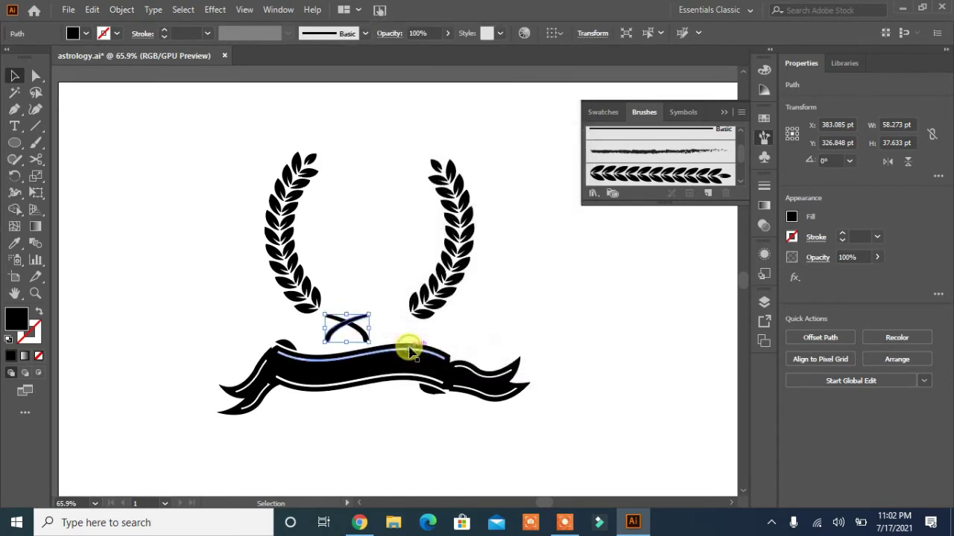
key("Right")
key("Right")
key("Right")
key("Right")
key("Right")
key("Right")
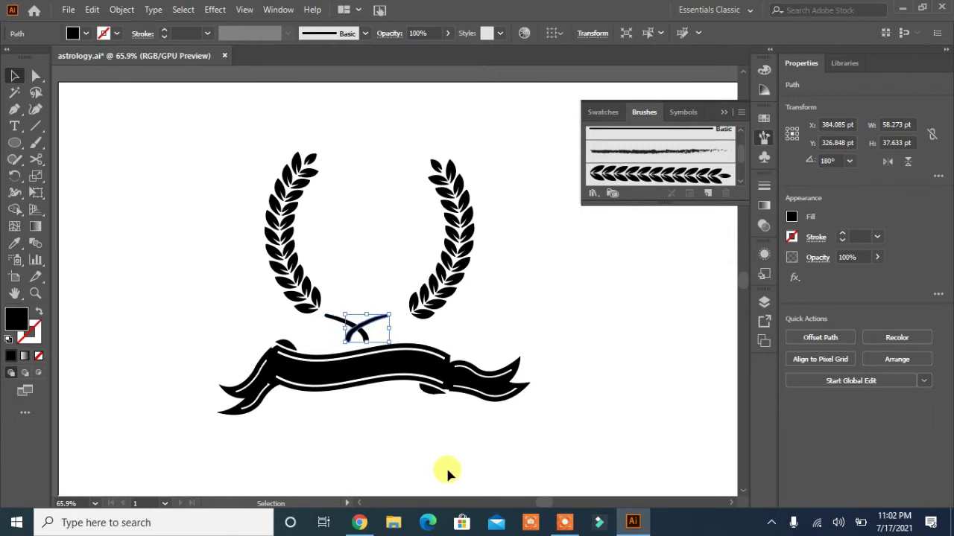
key("Right")
key("Right")
key("Right")
key("Right")
key("Right")
key("Right")
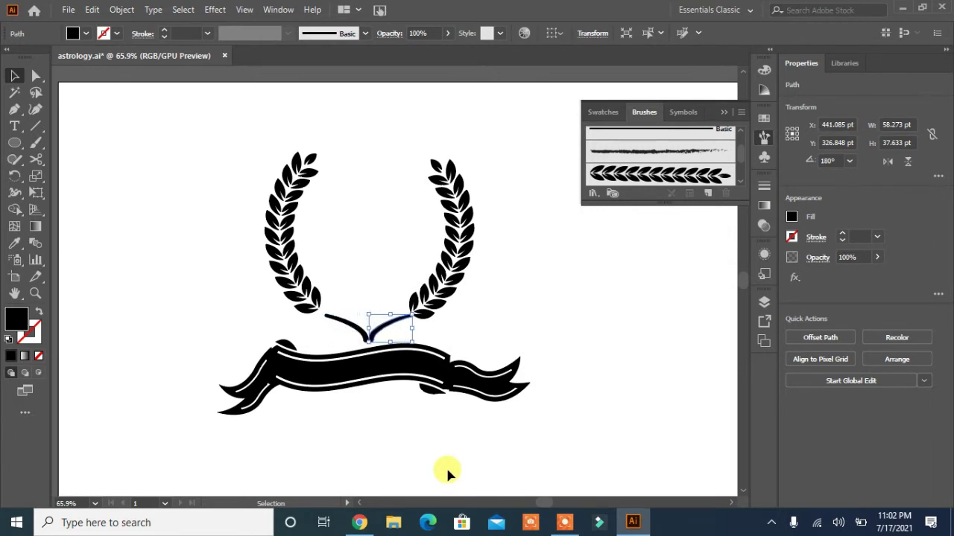
key("Left")
Step: Nudge the right laurel slightly right and group both branches with their stems
left_click(519, 323)
left_click(437, 295)
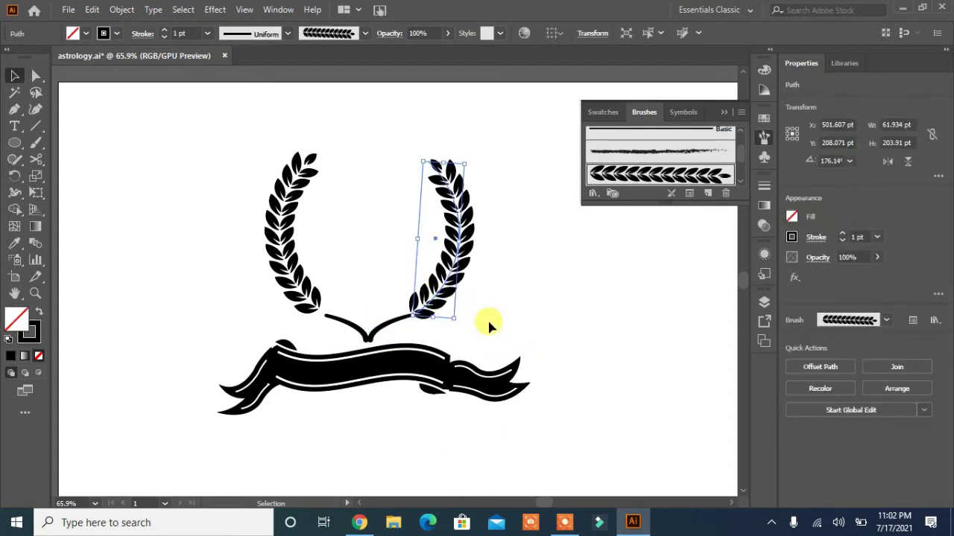
key("Right")
key("Right")
key("Right")
key("Right")
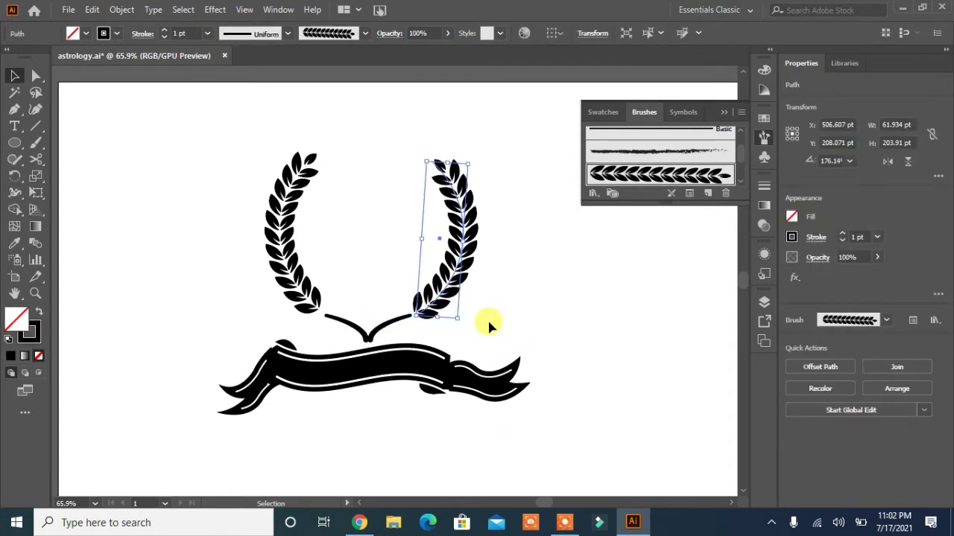
key("Right")
key("Right")
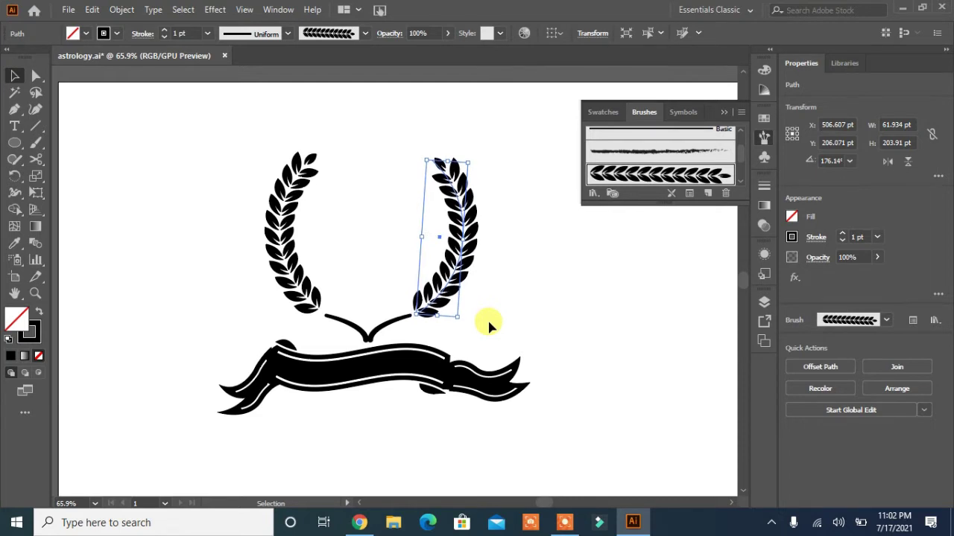
left_click(540, 324)
left_click_drag(517, 200, 231, 319)
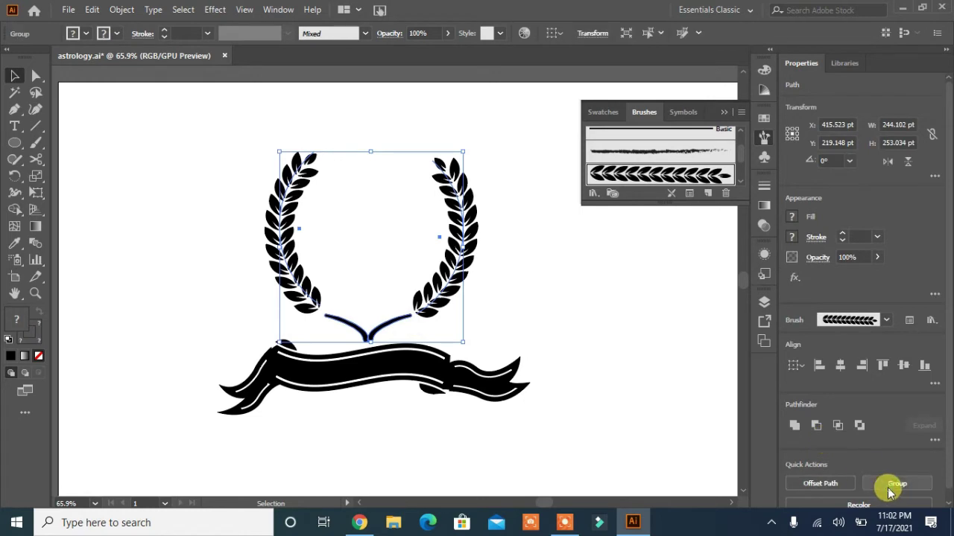
left_click(657, 480)
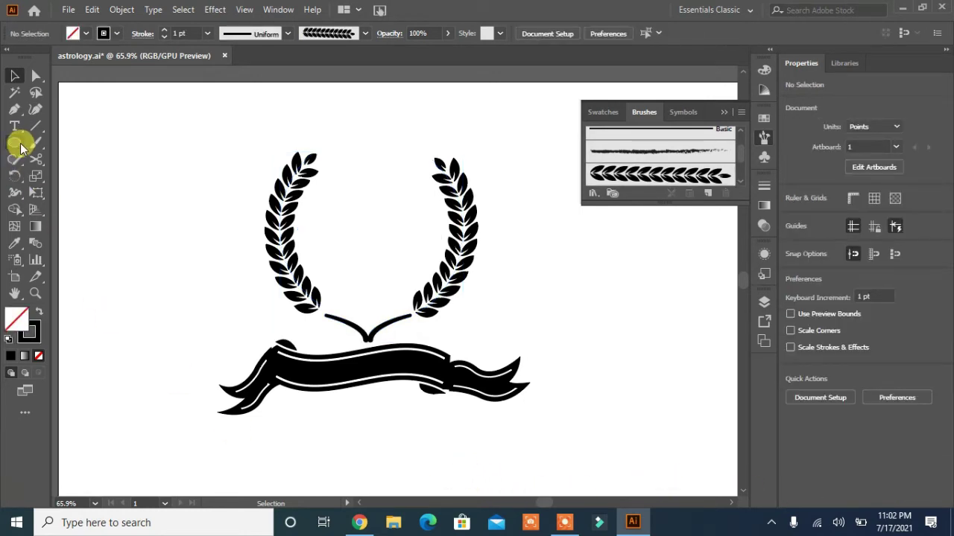
Step: Draw a tall thin rod and a shorter, wider handle rectangle below it, left of the wreath
left_click(14, 110)
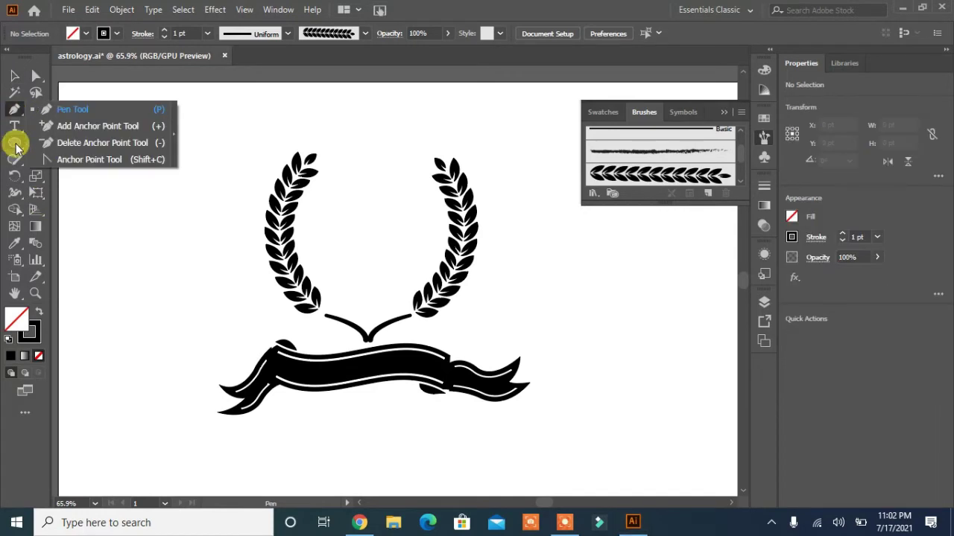
left_click(15, 142)
mouse_move(101, 142)
left_mouse_down()
mouse_move(101, 345)
mouse_move(110, 272)
mouse_move(103, 277)
left_mouse_up()
left_click(13, 145)
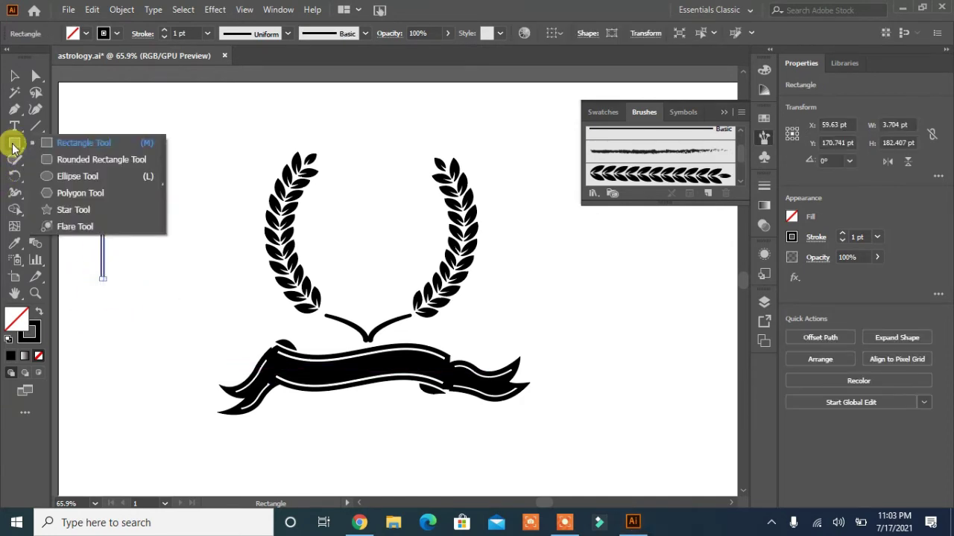
left_click(44, 142)
left_click_drag(88, 278, 116, 350)
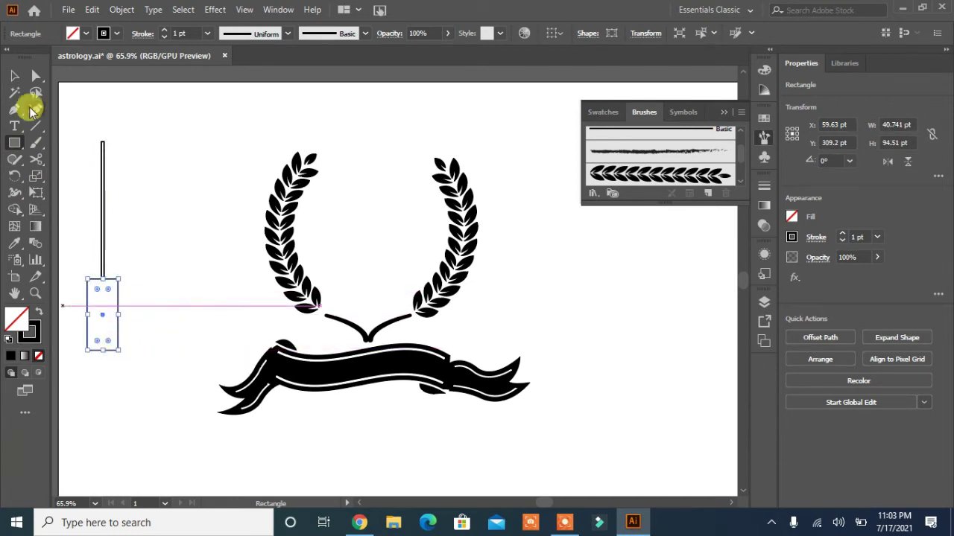
Step: Narrow the handle to about 20.37 pt wide and centre the rod horizontally on it
left_click(15, 75)
mouse_move(118, 315)
left_mouse_down()
mouse_move(41, 337)
mouse_move(155, 350)
left_mouse_up()
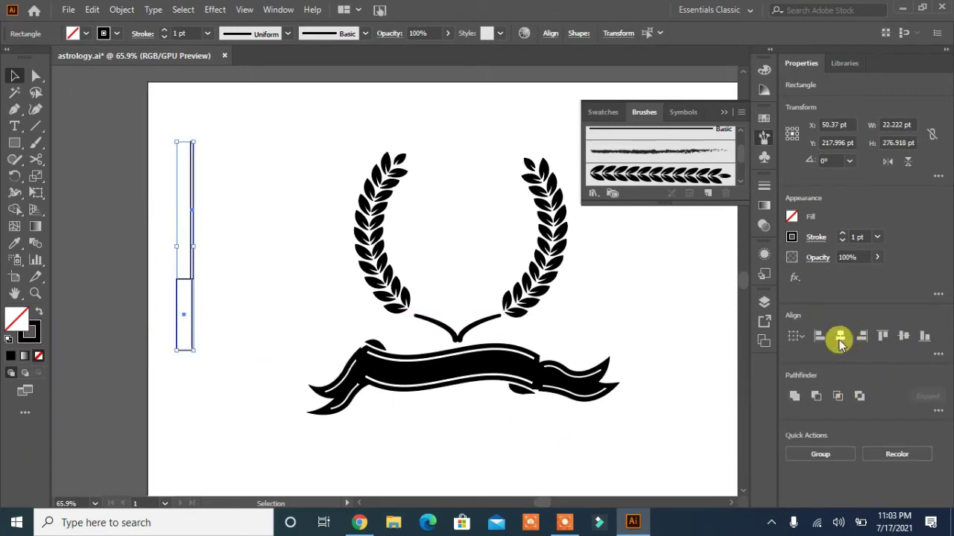
left_click(839, 339)
left_click(260, 302)
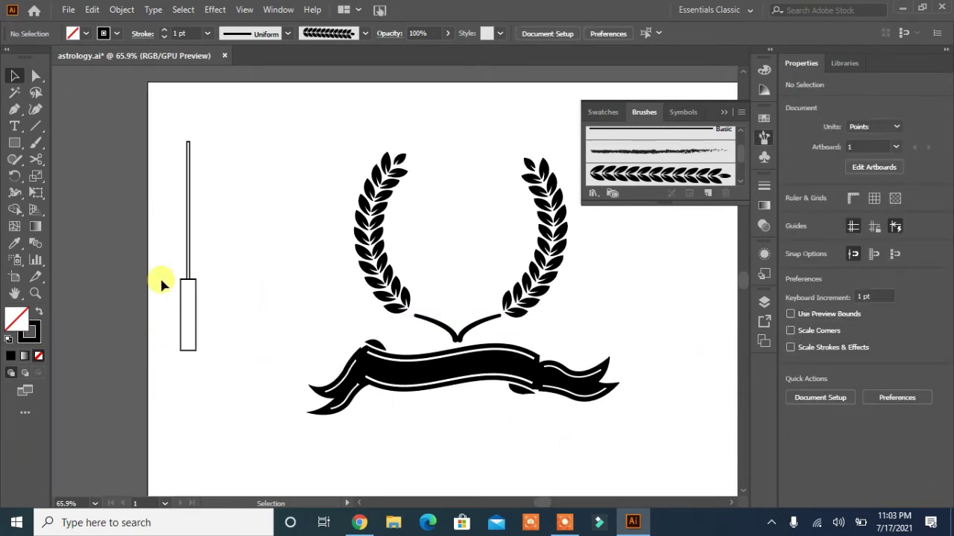
Step: Try adding an anchor point at the rod's top and dismiss the resulting warning
right_click(14, 109)
left_click(61, 126)
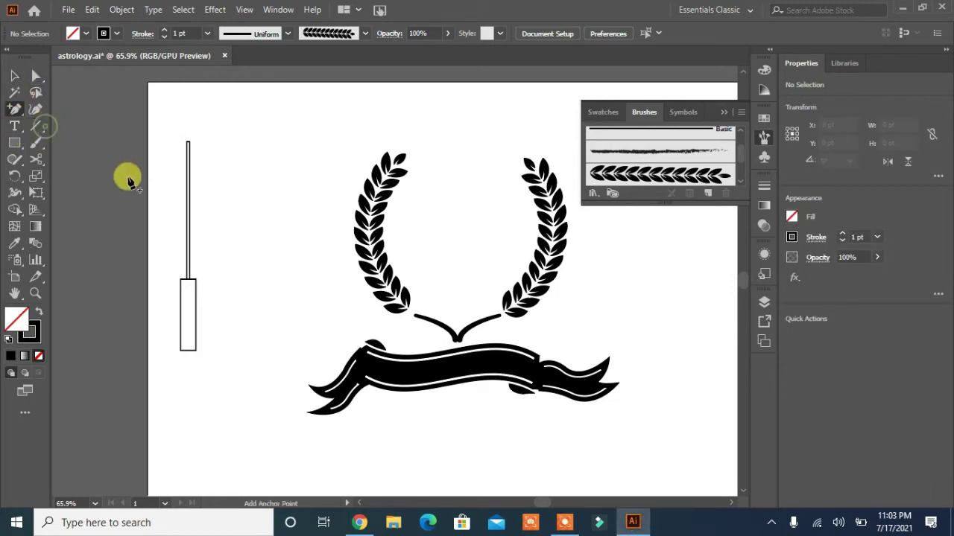
left_click(189, 146)
left_click(584, 278)
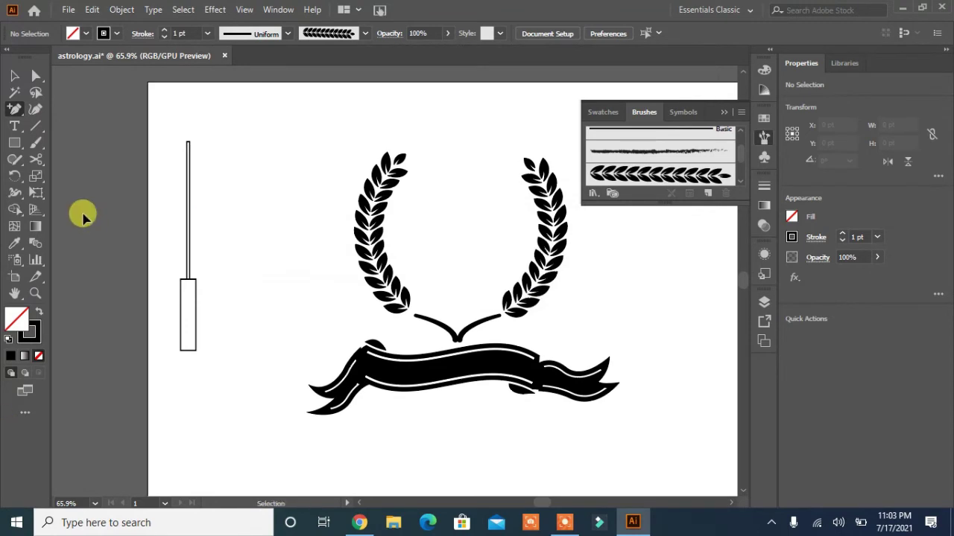
Step: Add an anchor on the rod's top edge and raise it into a pointed tip
key("ctrl+plus")
key("ctrl+plus")
key("ctrl+plus")
scroll(467, 398, "left", 5)
scroll(543, 435, "left", 5)
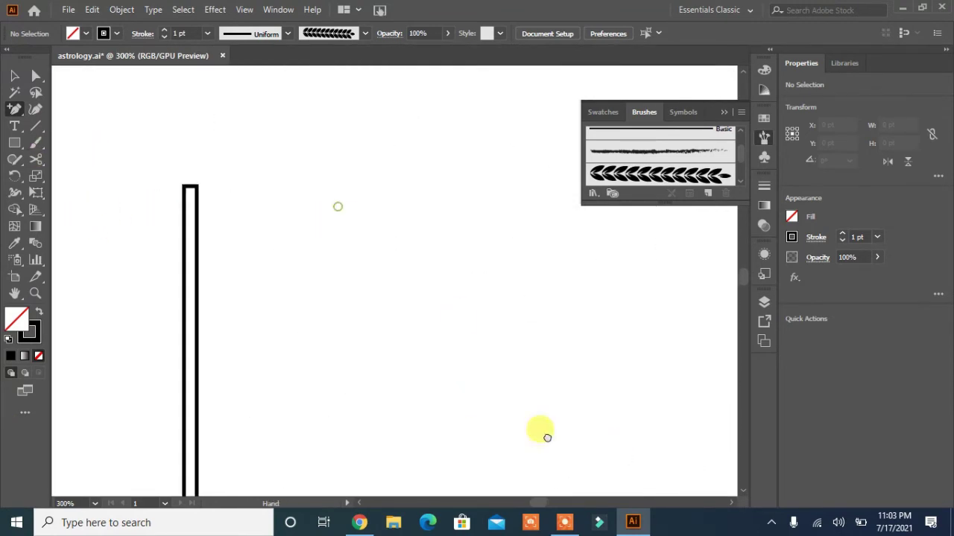
scroll(191, 185, "left", 1)
left_click(237, 196)
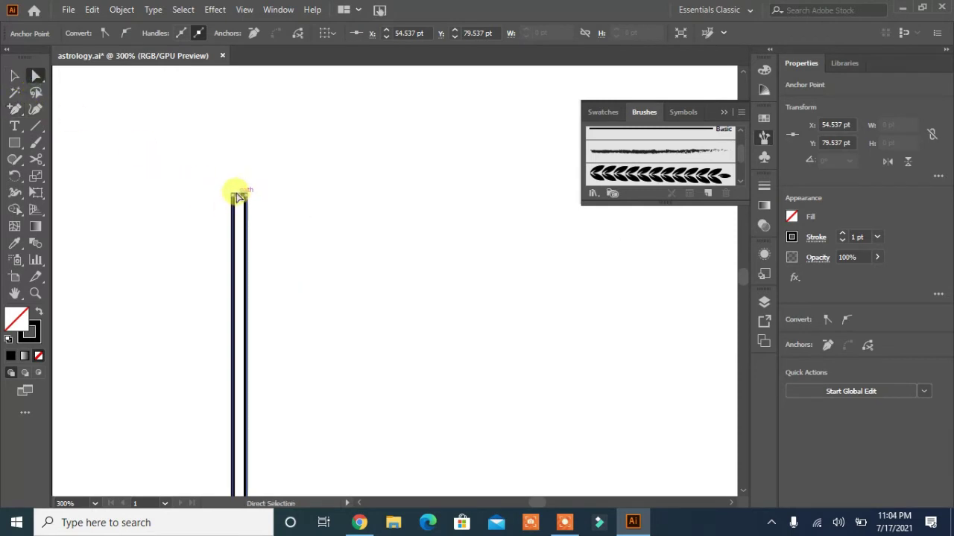
key("Up")
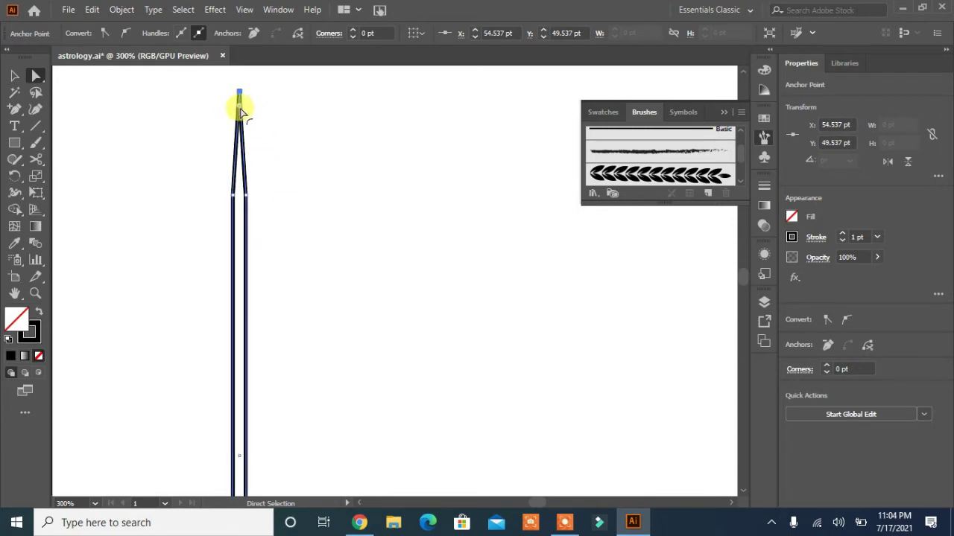
Step: Fill the tapered shaft solid black with no outline, then fit the artboard in view
left_click(342, 181)
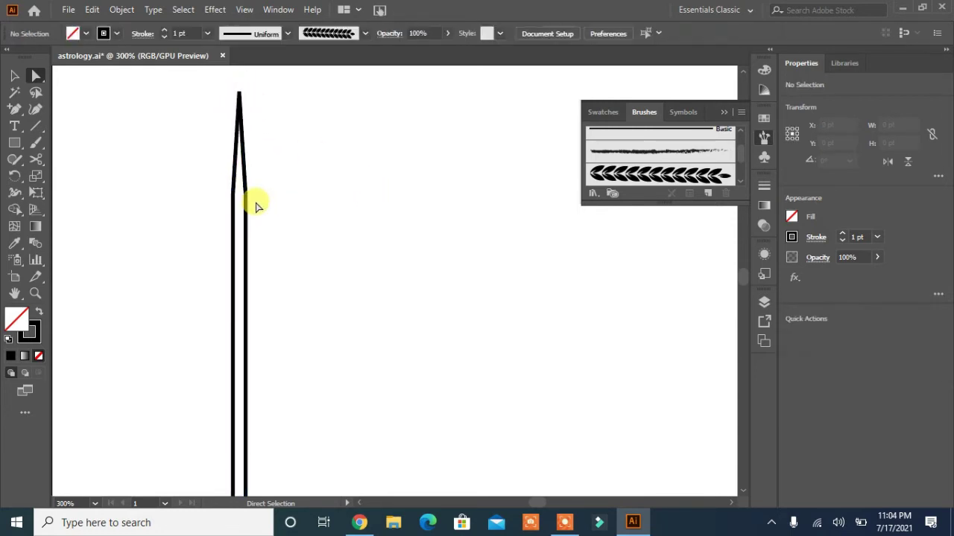
left_click(242, 196)
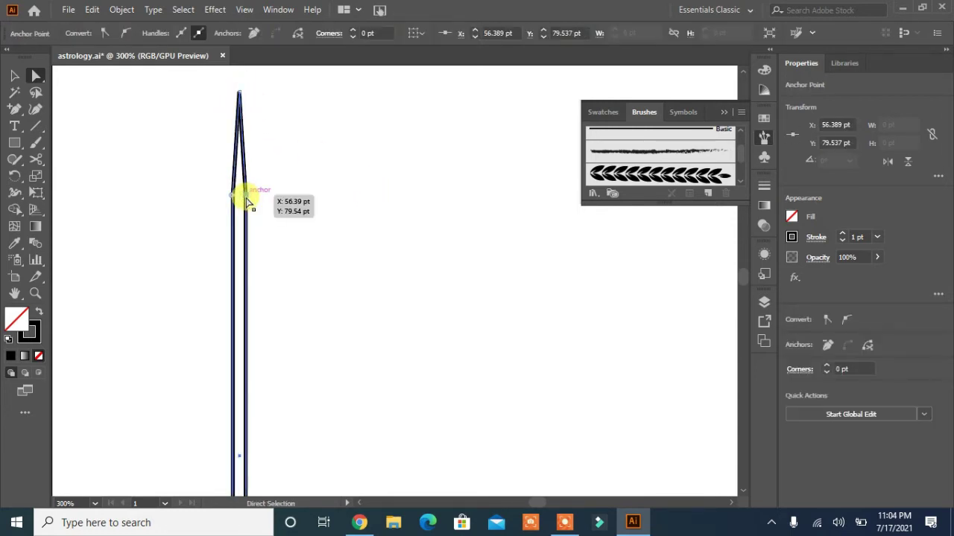
left_click(39, 313)
left_click(281, 323)
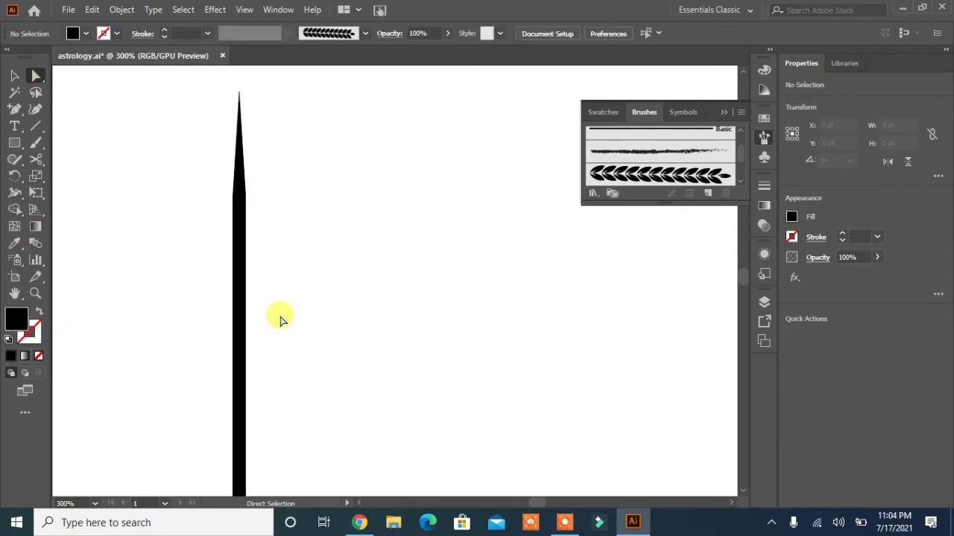
key("ctrl+0")
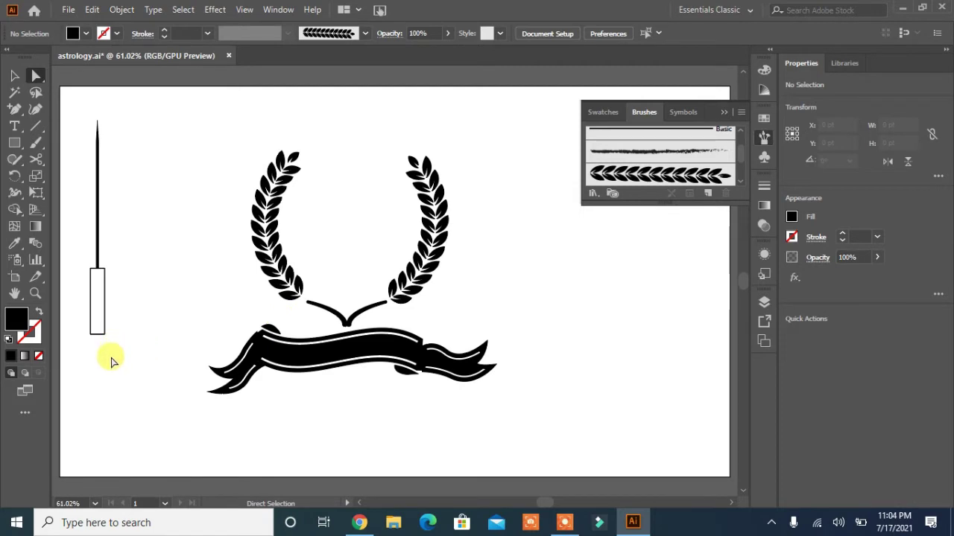
Step: Round the handle rectangle's corners by dragging its live-corner widget
left_click(97, 327)
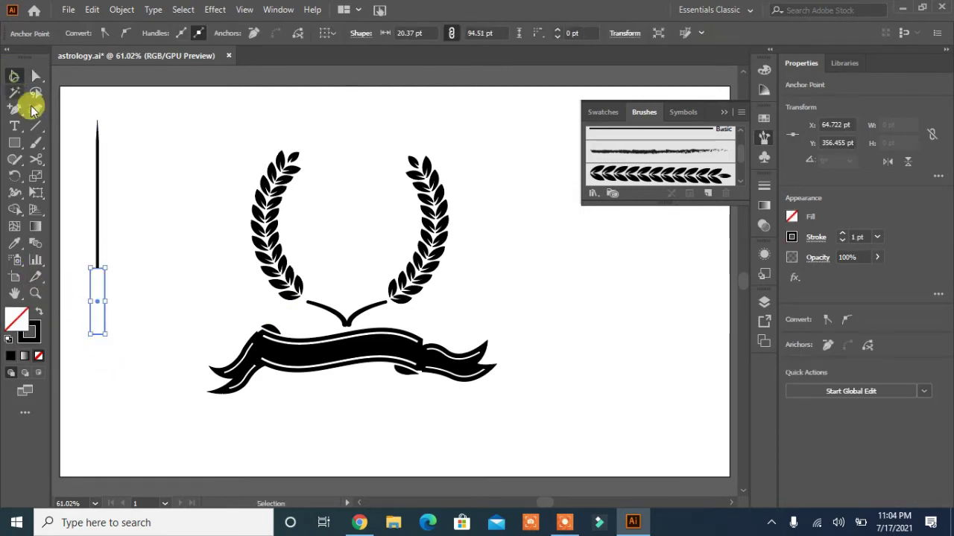
left_click(223, 281)
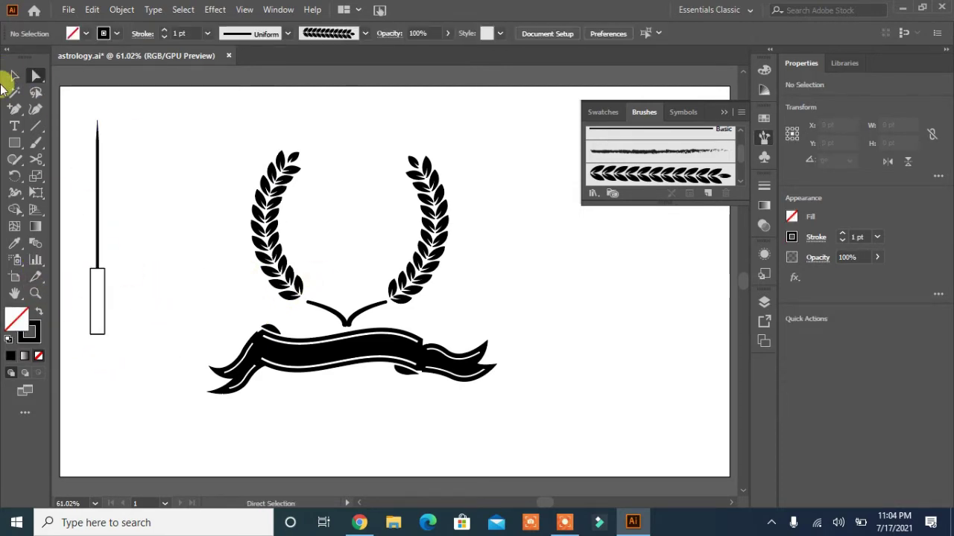
left_click(105, 298)
left_click(36, 75)
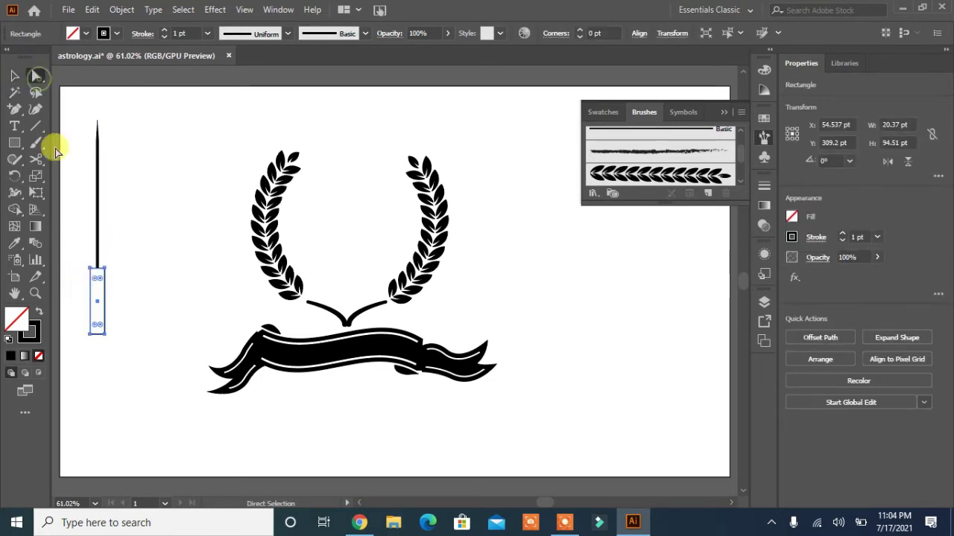
left_click_drag(95, 281, 114, 287)
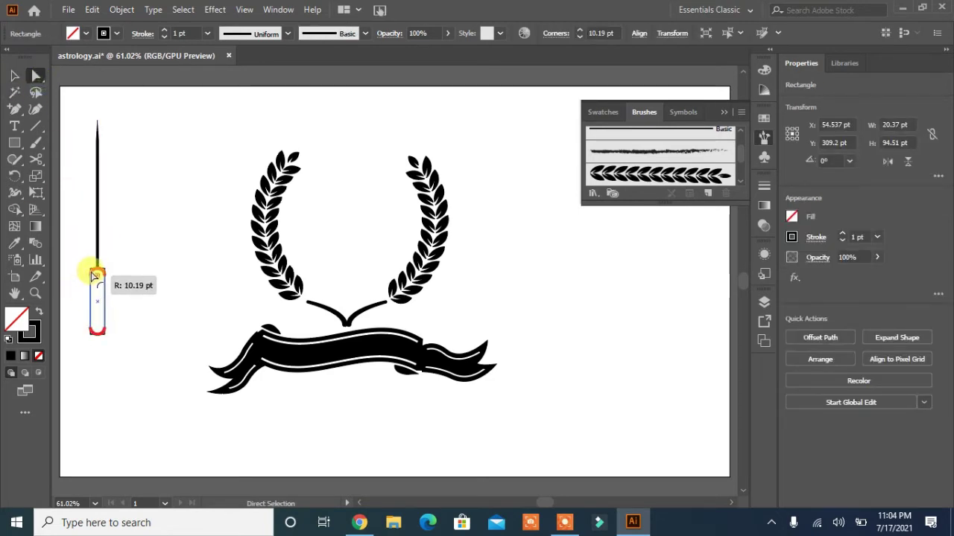
left_click(187, 317)
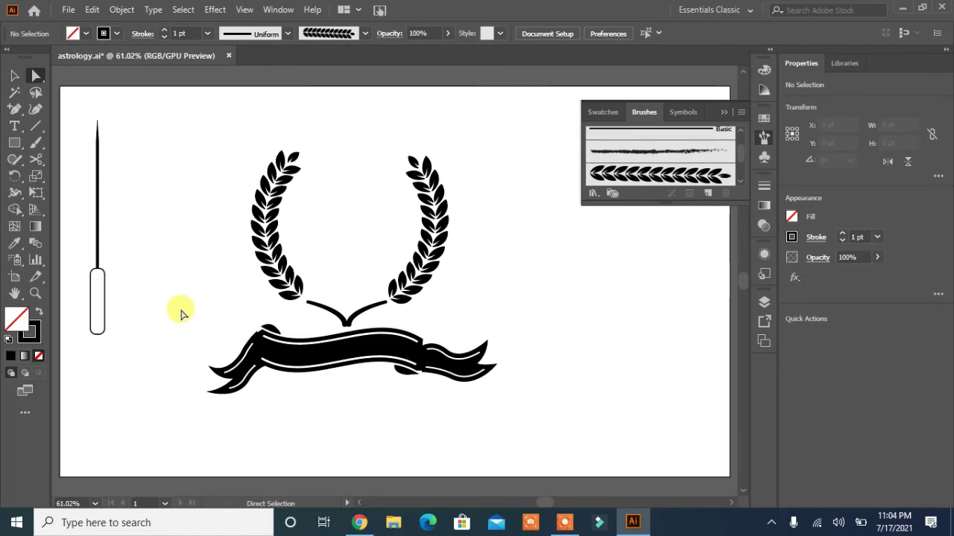
Step: Fill the handle solid black with no outline and slightly reduce its corner radius
left_click(106, 315)
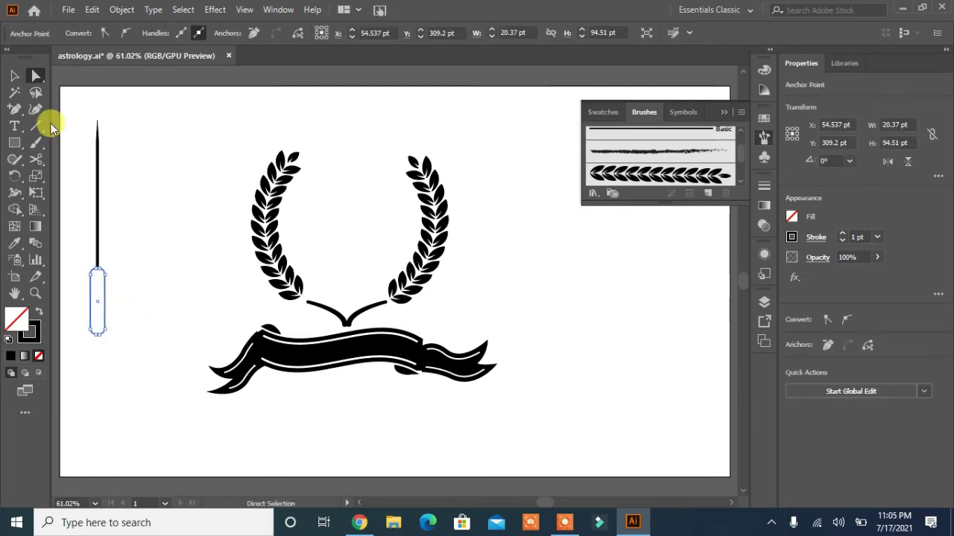
left_click(37, 311)
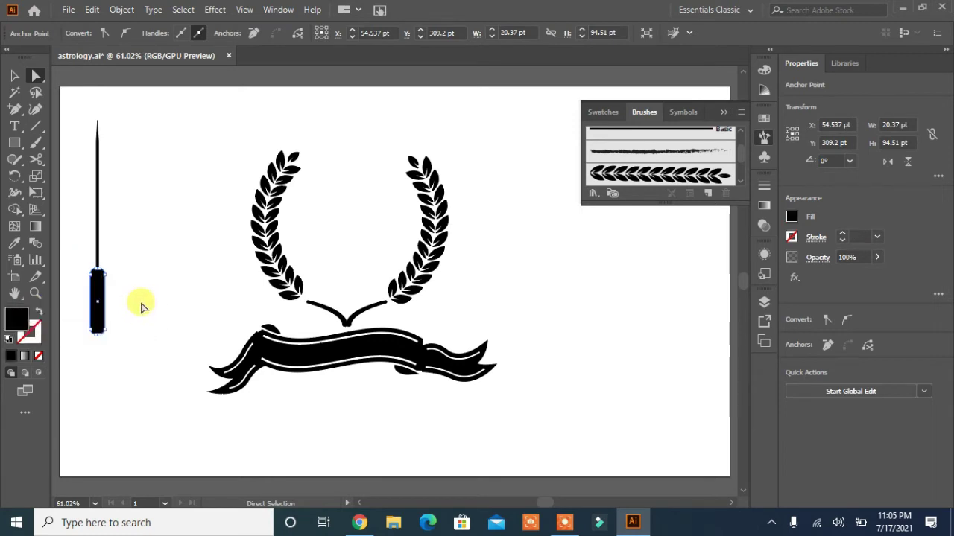
left_click(96, 280)
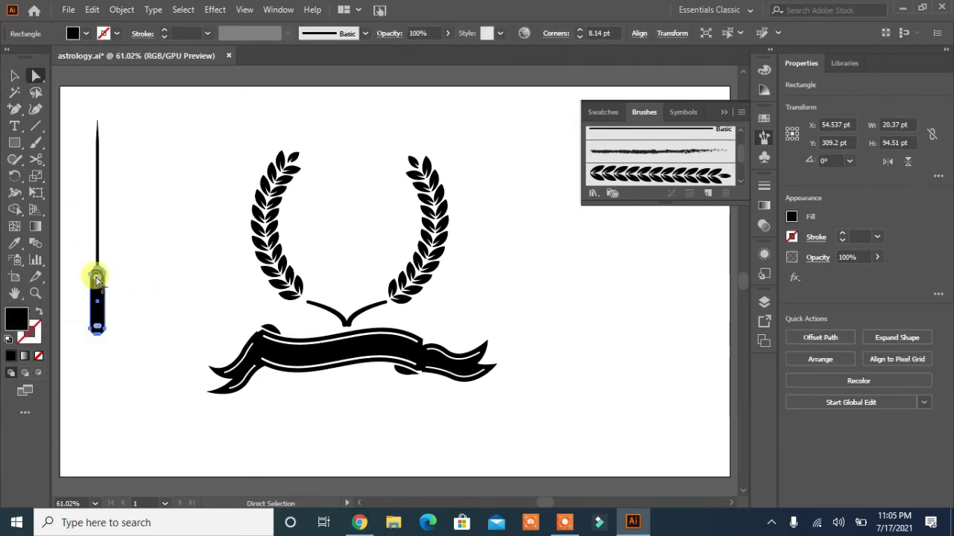
left_click_drag(95, 279, 105, 281)
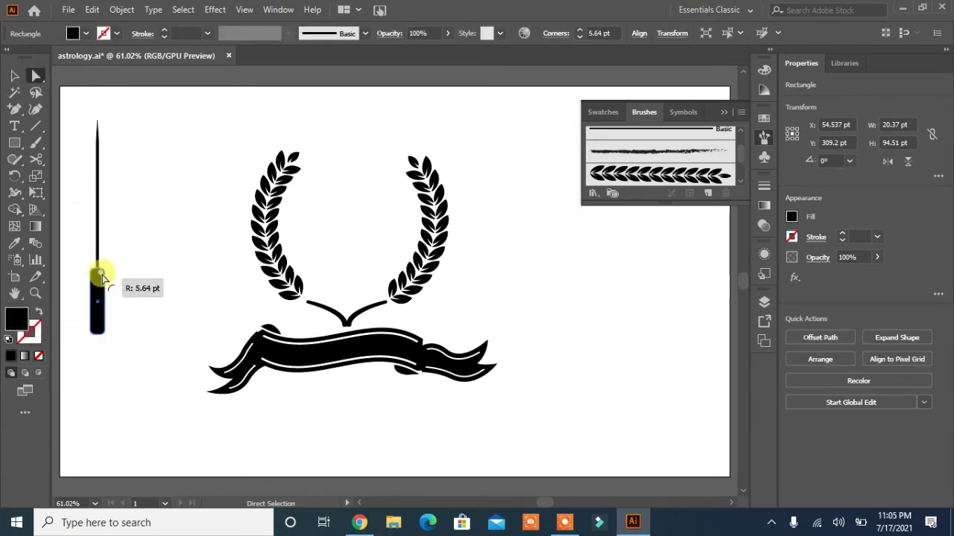
left_click(14, 75)
left_click(149, 255)
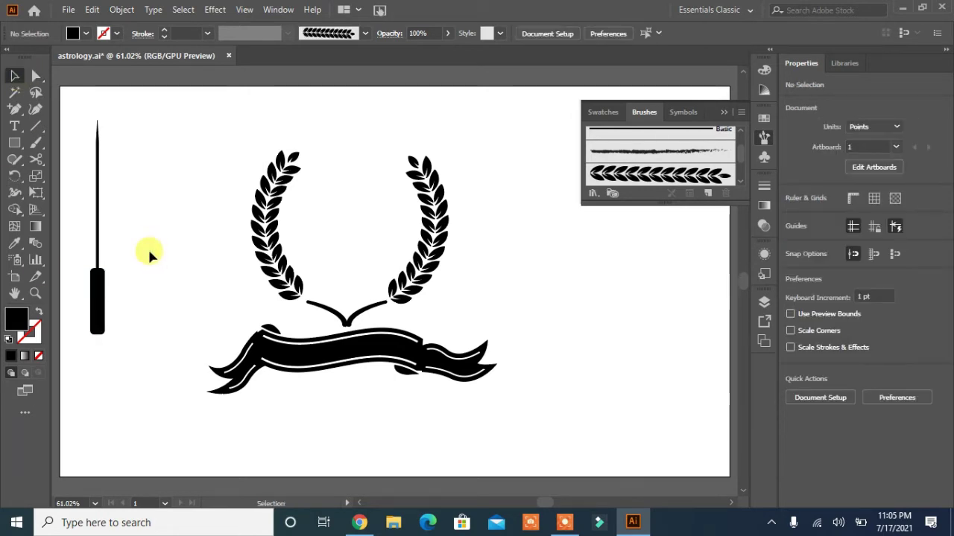
left_click_drag(137, 228, 92, 292)
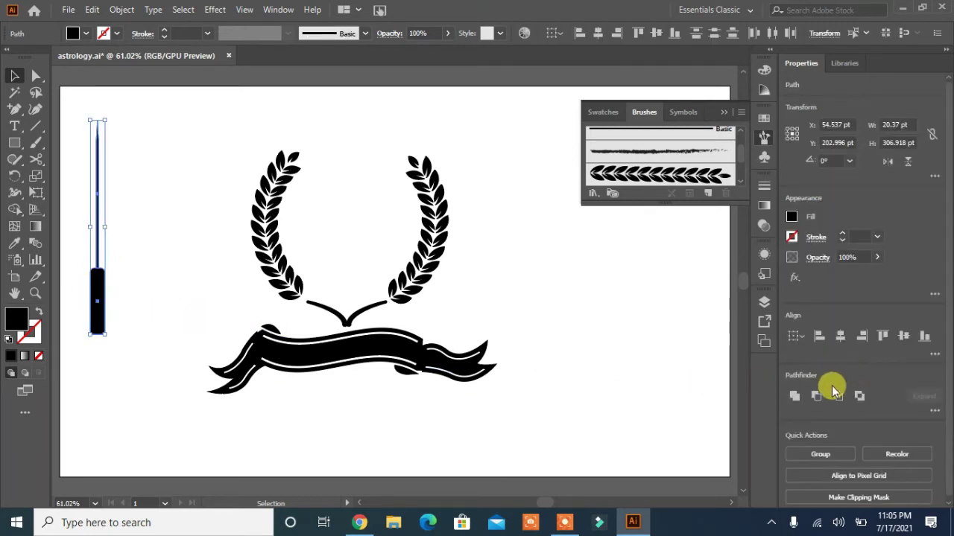
left_click(518, 471)
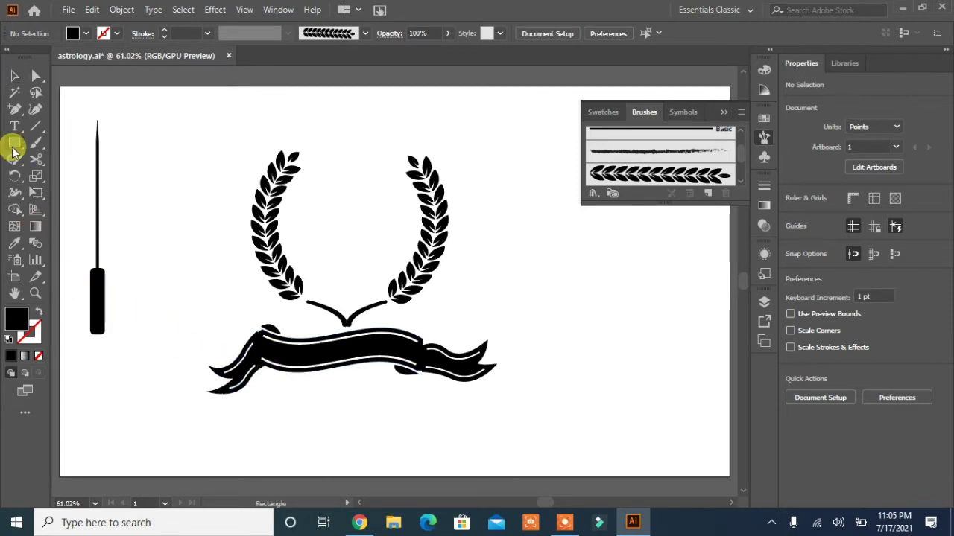
Step: Create a 5-sided 50 pt polygon, shrink it to about 20 pt, and stack copies down the upper shaft
left_click_drag(14, 142, 52, 196)
right_click(181, 164)
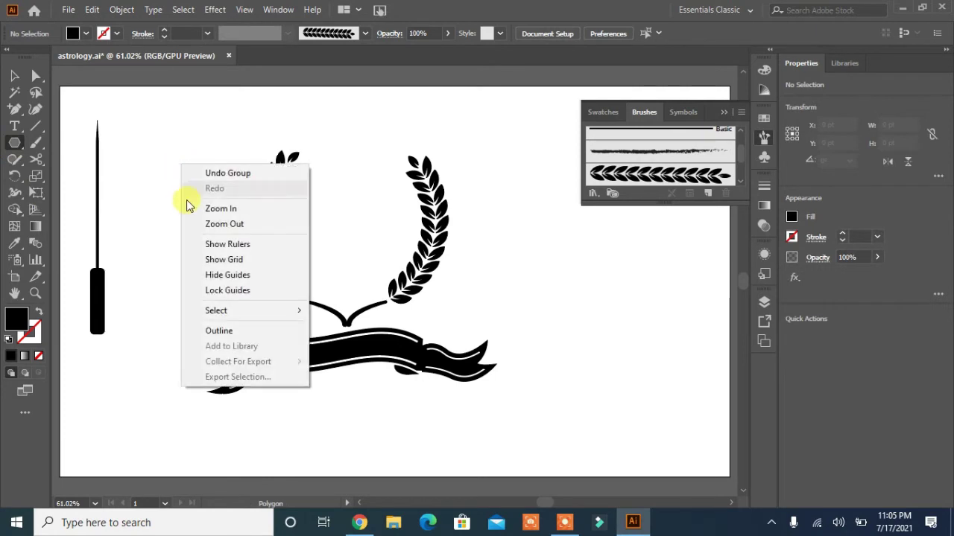
left_click(143, 166)
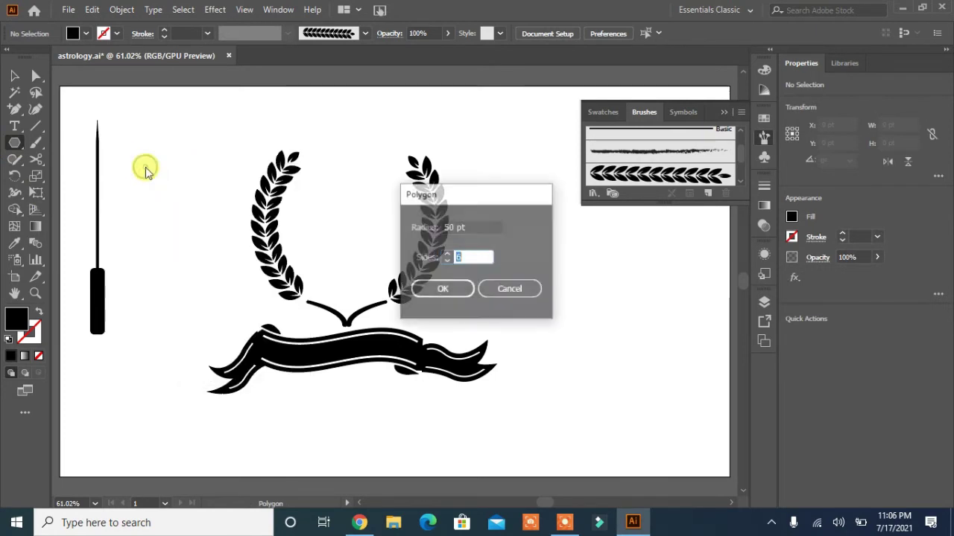
left_click(445, 284)
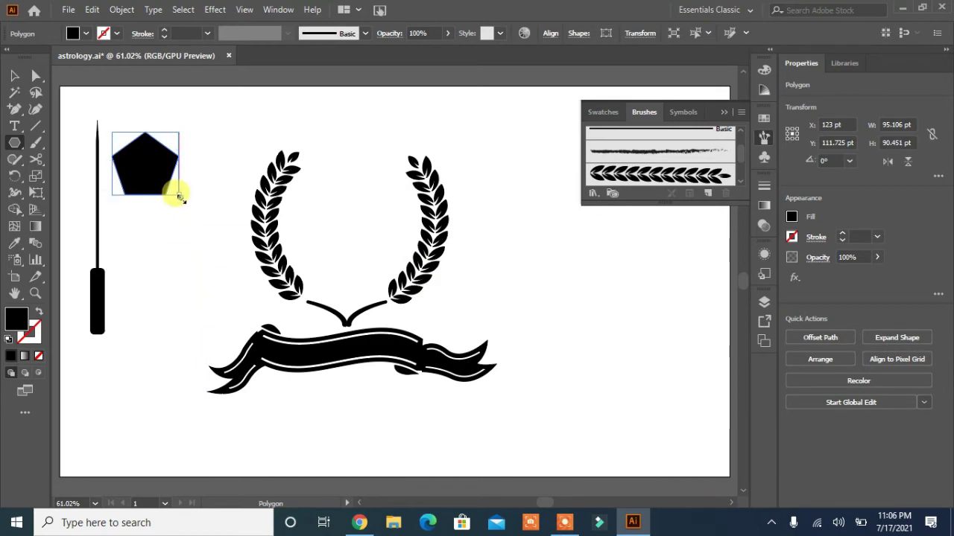
mouse_move(179, 197)
left_mouse_down()
mouse_move(149, 170)
mouse_move(95, 161)
left_mouse_up()
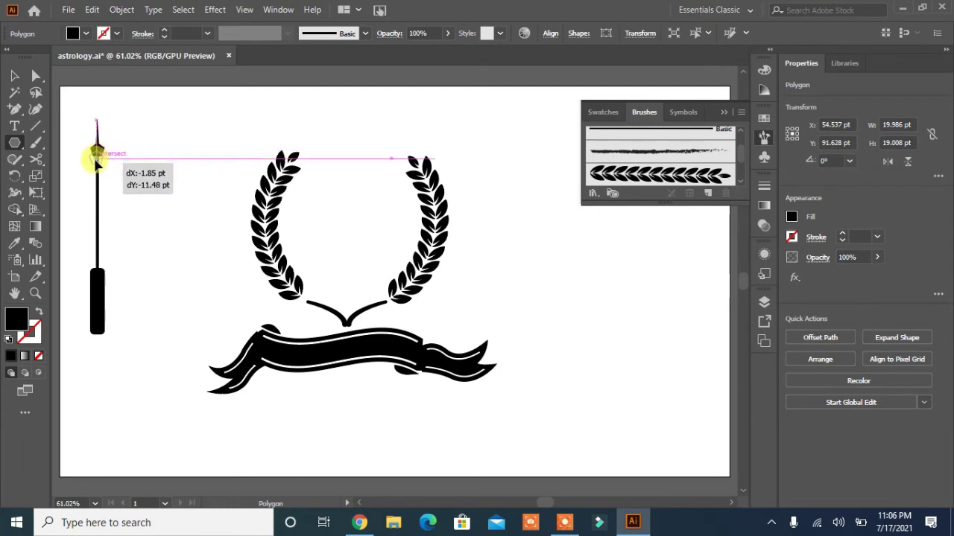
left_click_drag(96, 162, 96, 163)
key("ctrl+d")
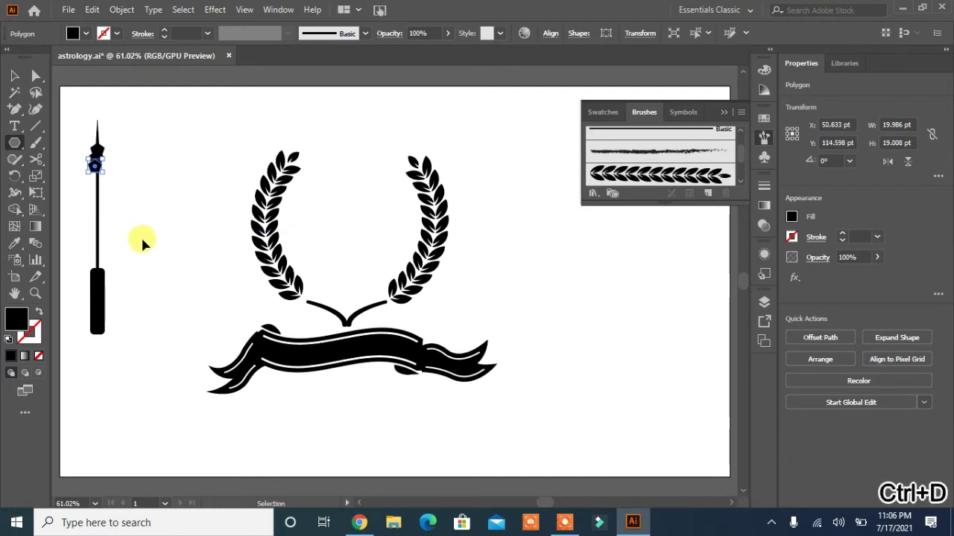
key("ctrl+d")
key("ctrl+d")
key("ctrl+d")
key("ctrl+d")
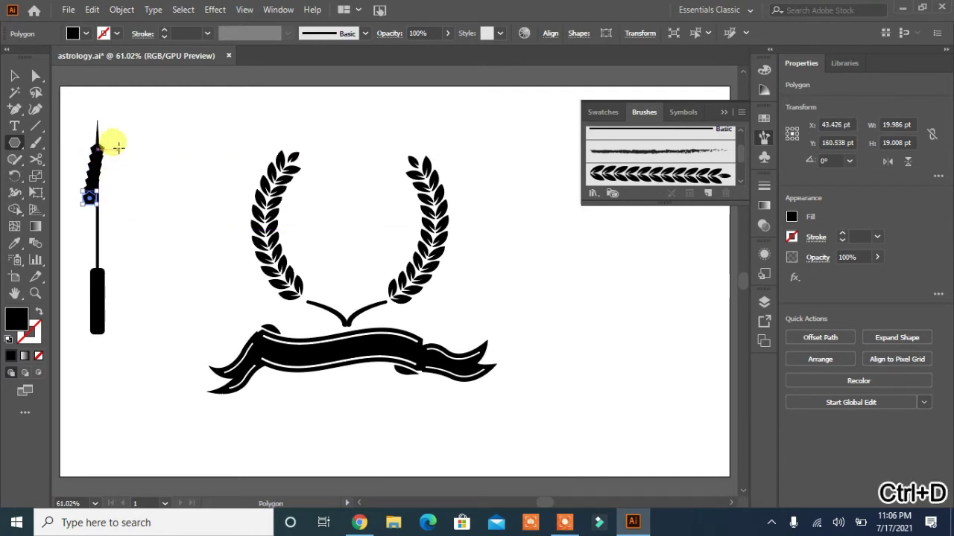
left_click(15, 76)
Step: Centre-align all skewer parts horizontally and group them into one skewer
left_click_drag(129, 139, 75, 208)
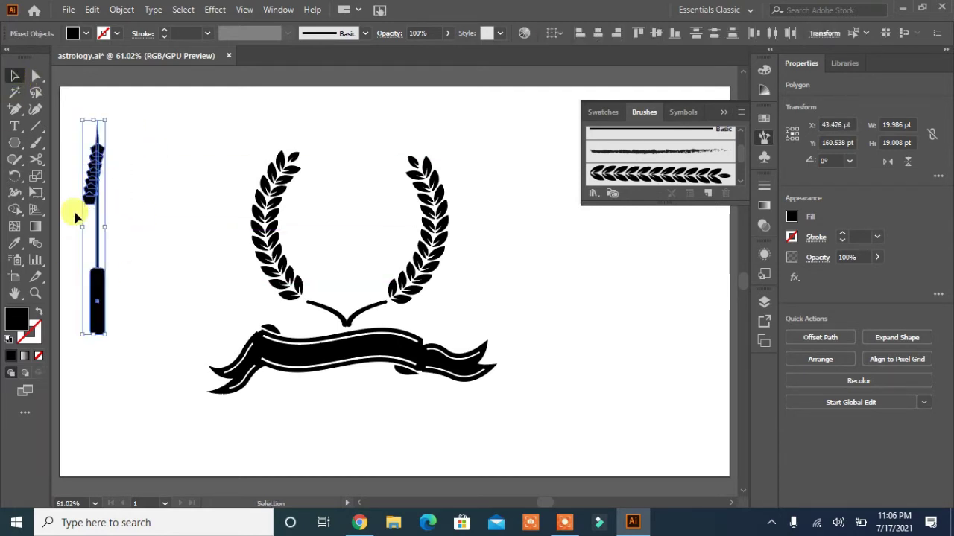
left_click(840, 336)
left_click(679, 365)
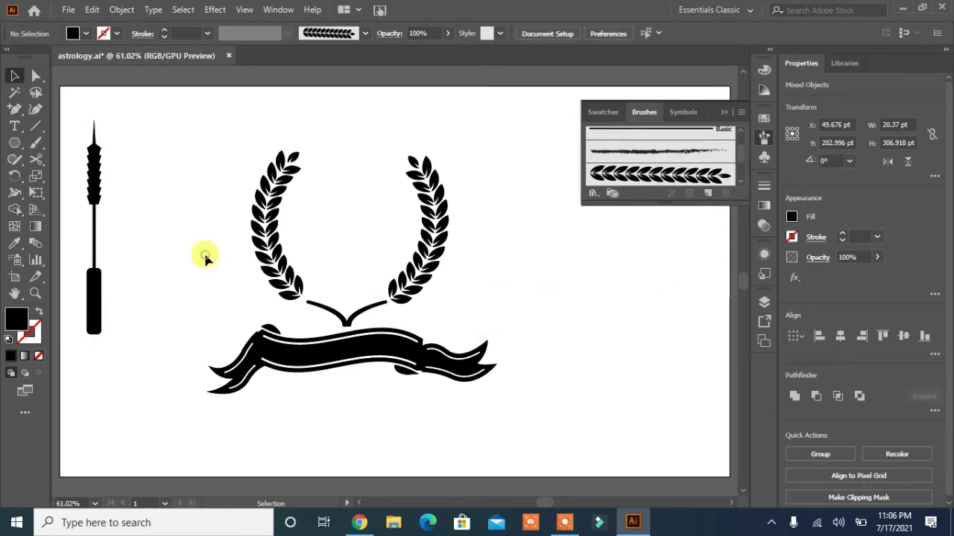
left_click_drag(72, 346, 112, 112)
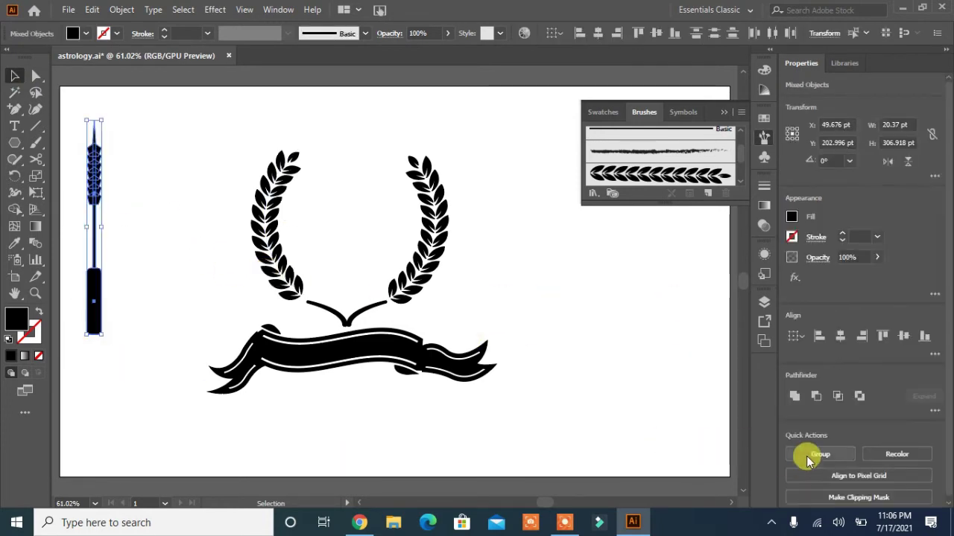
left_click(805, 453)
Step: Place a copy of the skewer beside the original and scale both down
left_click_drag(93, 181, 125, 179)
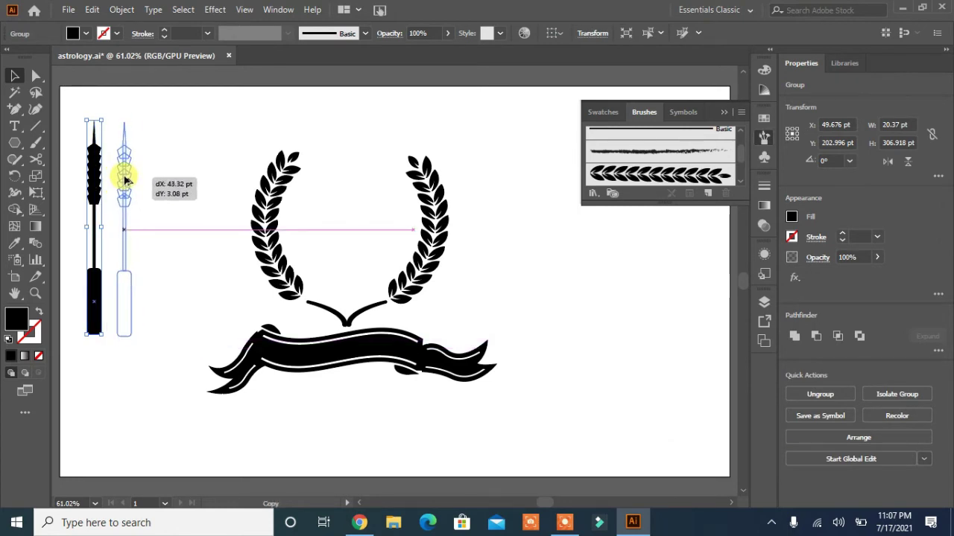
left_click_drag(125, 179, 125, 179)
mouse_move(171, 137)
left_mouse_down()
mouse_move(78, 214)
mouse_move(140, 238)
left_mouse_up()
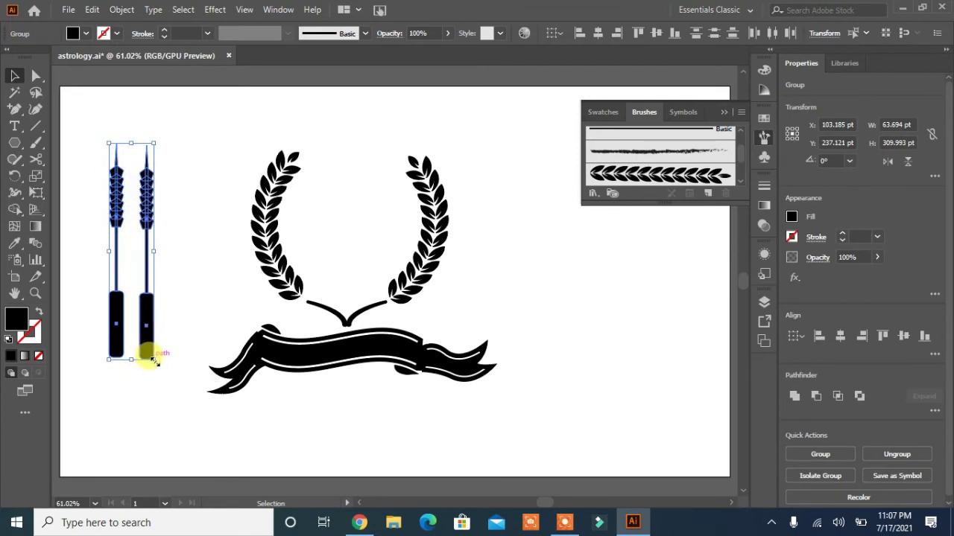
left_click_drag(152, 360, 139, 315)
Step: Rotate the two skewers onto opposite diagonals so they cross in an X
left_click(187, 283)
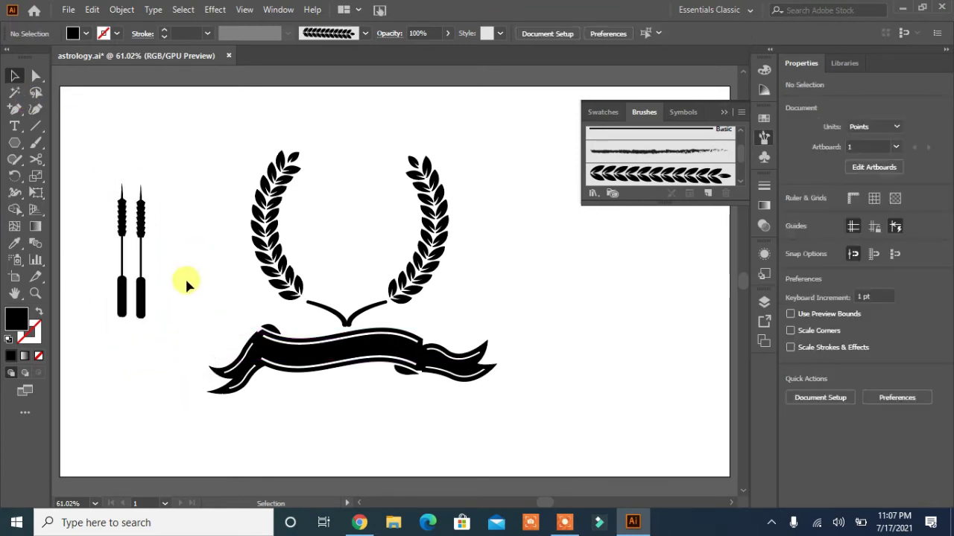
left_click(139, 298)
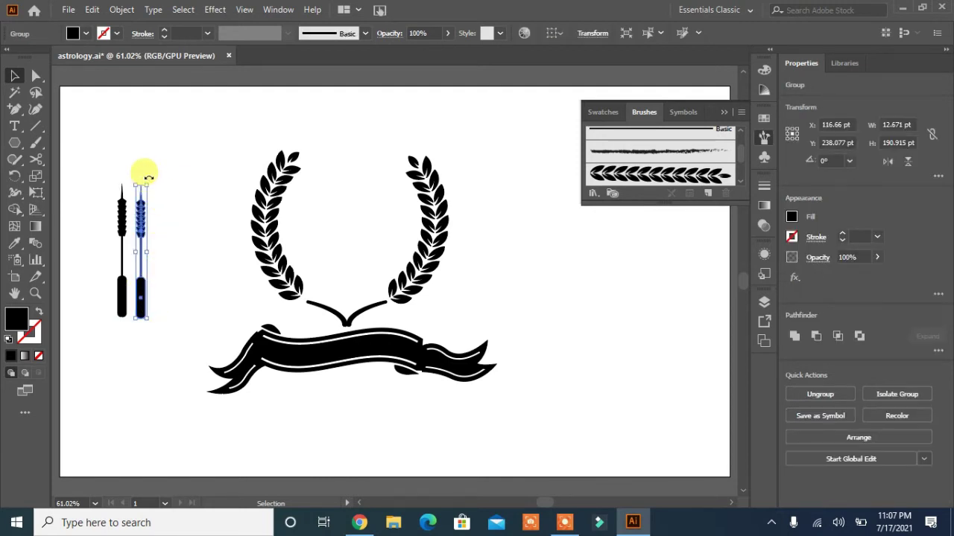
left_click_drag(148, 177, 187, 206)
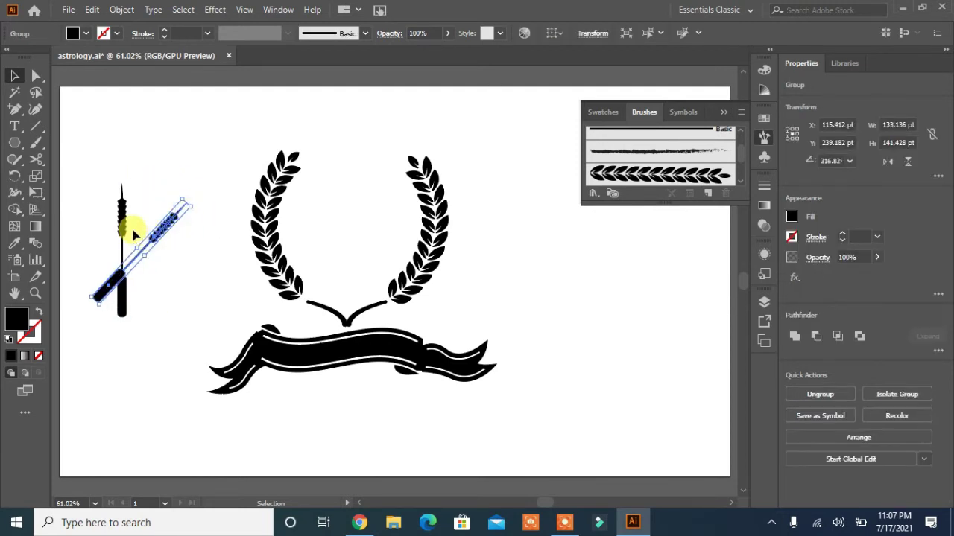
left_click(116, 195)
left_click(119, 195)
mouse_move(111, 183)
left_mouse_down()
mouse_move(87, 181)
mouse_move(62, 201)
left_mouse_up()
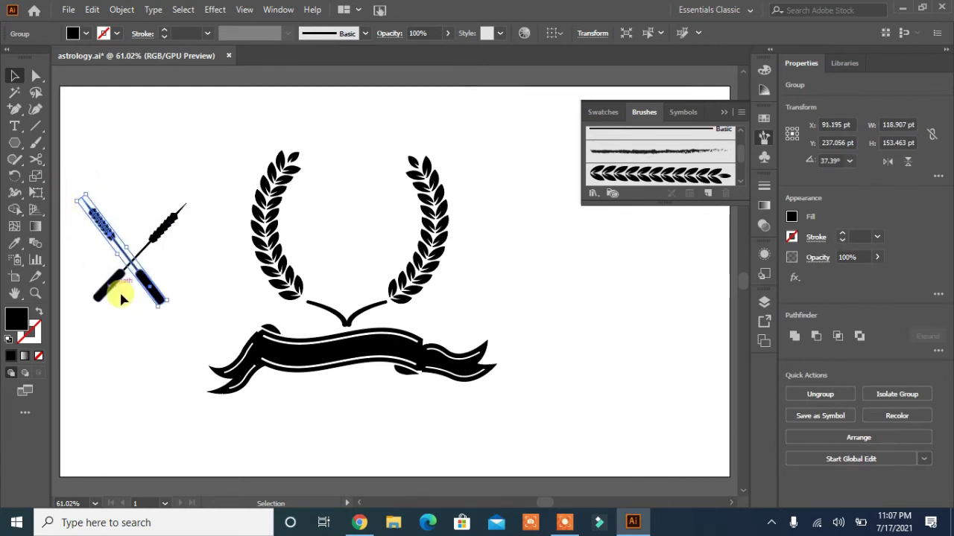
left_click(142, 319)
left_click(149, 282)
left_click_drag(70, 201, 67, 207)
left_click(128, 310)
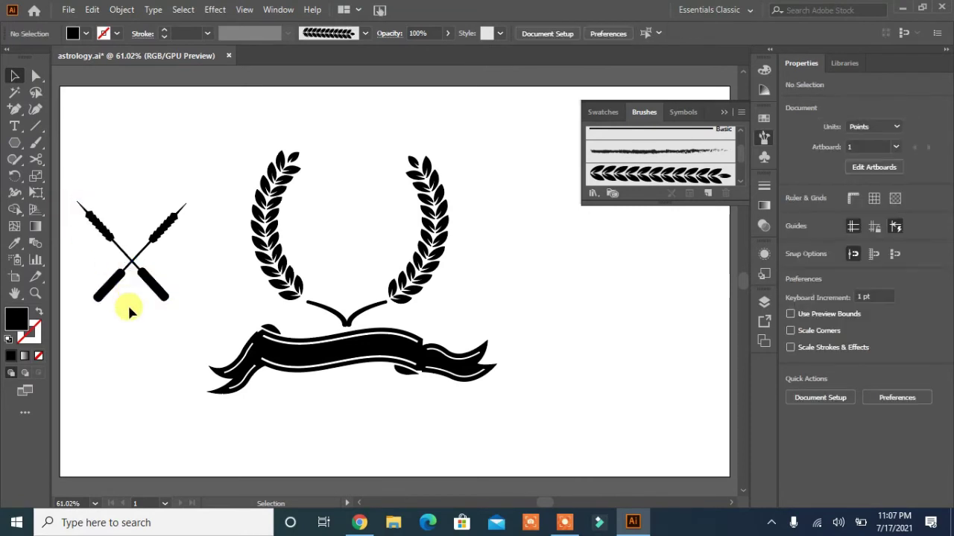
Step: Group the crossed skewers and scale them down to about 122 pt wide around their centre
mouse_move(208, 199)
left_mouse_down()
mouse_move(84, 289)
mouse_move(328, 270)
left_mouse_up()
left_click(820, 454)
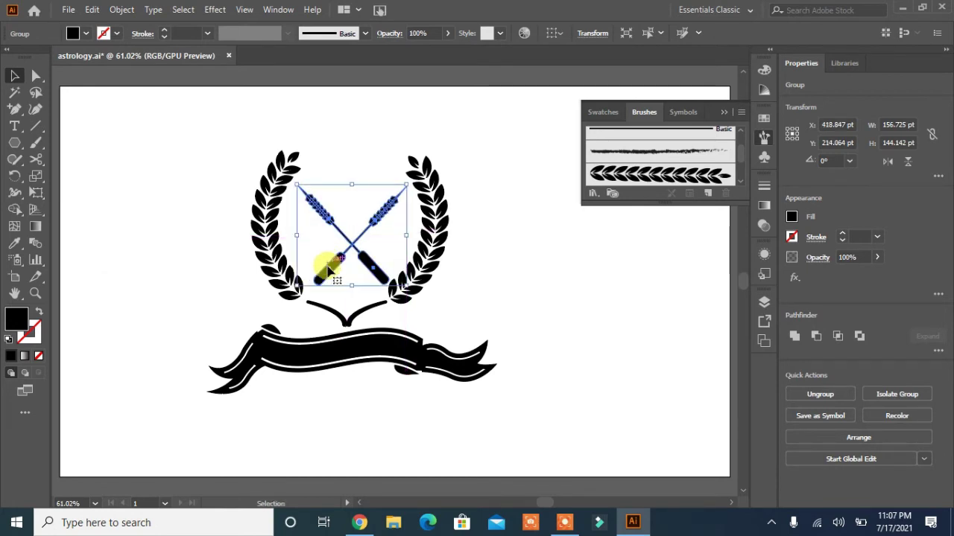
left_click_drag(406, 285, 390, 273)
left_click(492, 287)
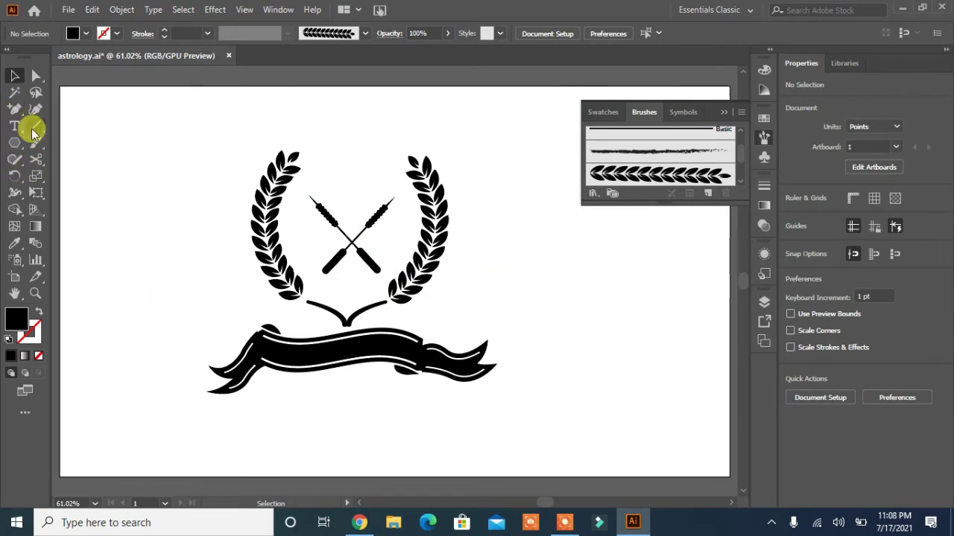
Step: Draw a closed flame outline with the Pen tool, redoing its right-side curve
left_click(14, 109)
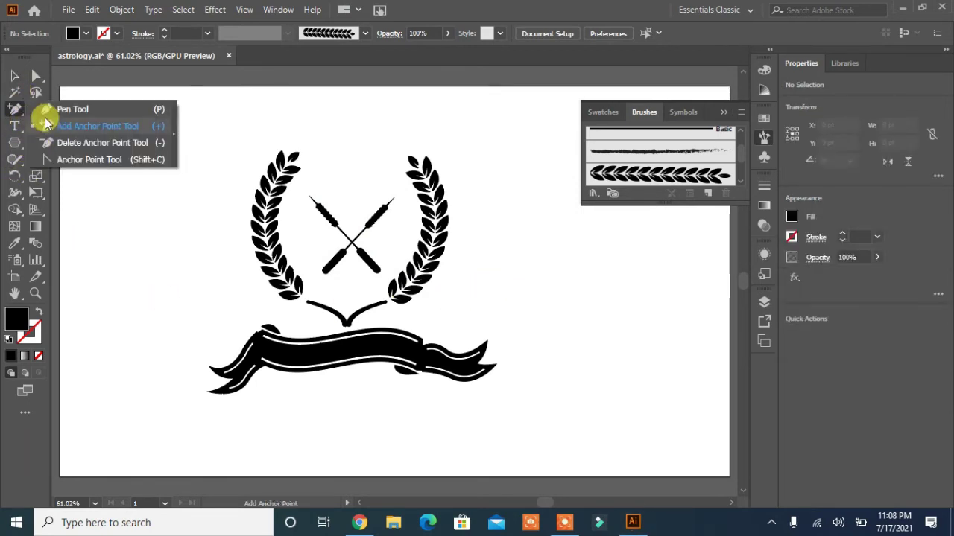
left_click(346, 105)
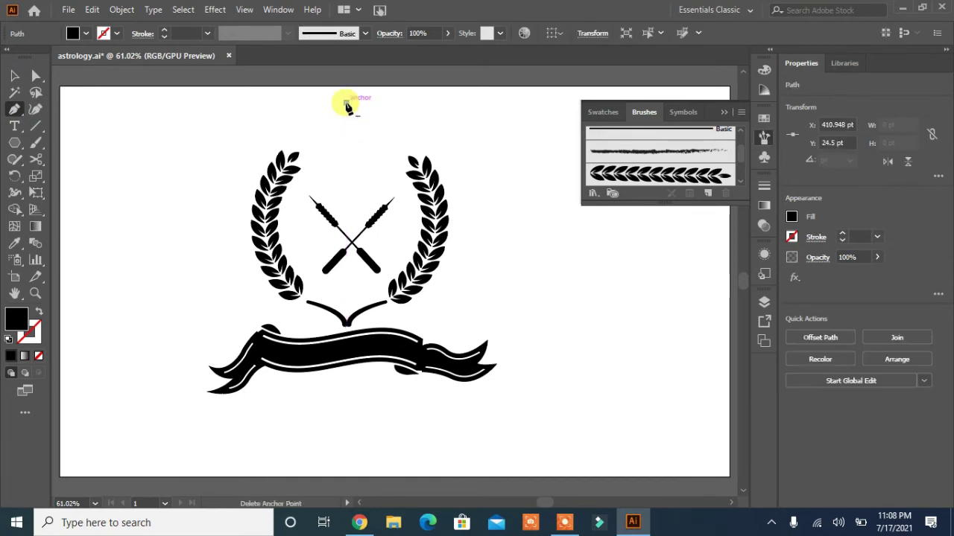
left_click_drag(333, 139, 330, 100)
mouse_move(318, 159)
left_mouse_down()
mouse_move(328, 177)
mouse_move(309, 149)
left_mouse_up()
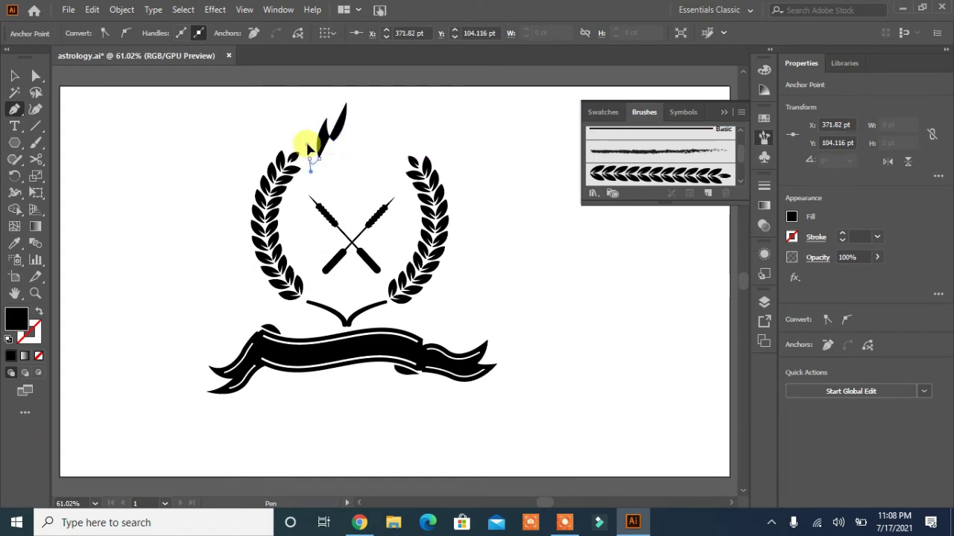
left_click_drag(299, 134, 311, 153)
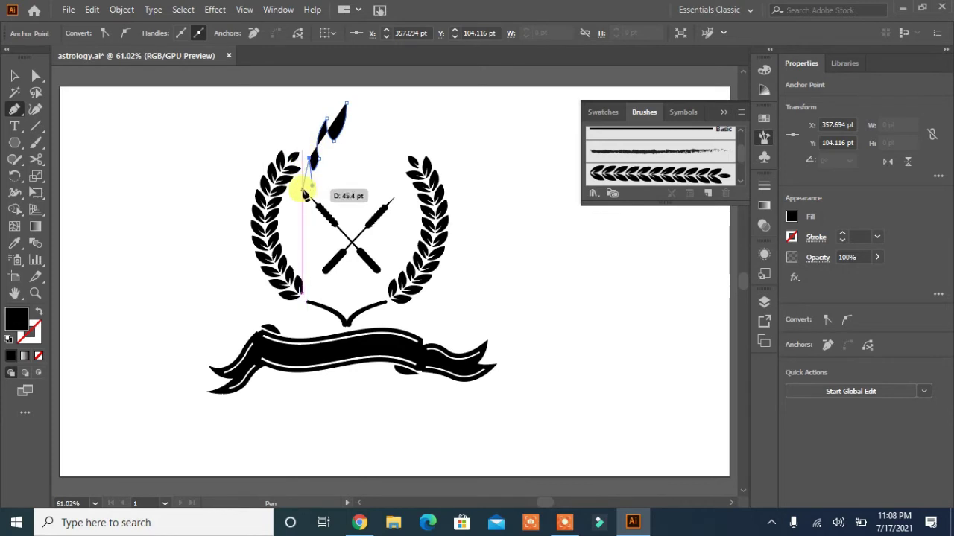
mouse_move(311, 153)
left_mouse_down()
mouse_move(304, 202)
mouse_move(325, 170)
mouse_move(331, 195)
left_mouse_up()
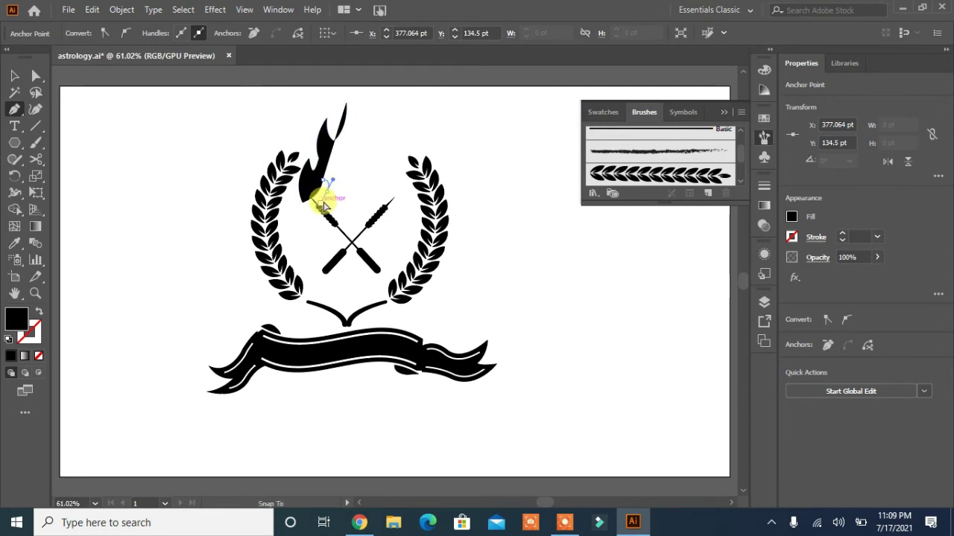
left_click_drag(324, 206, 319, 188)
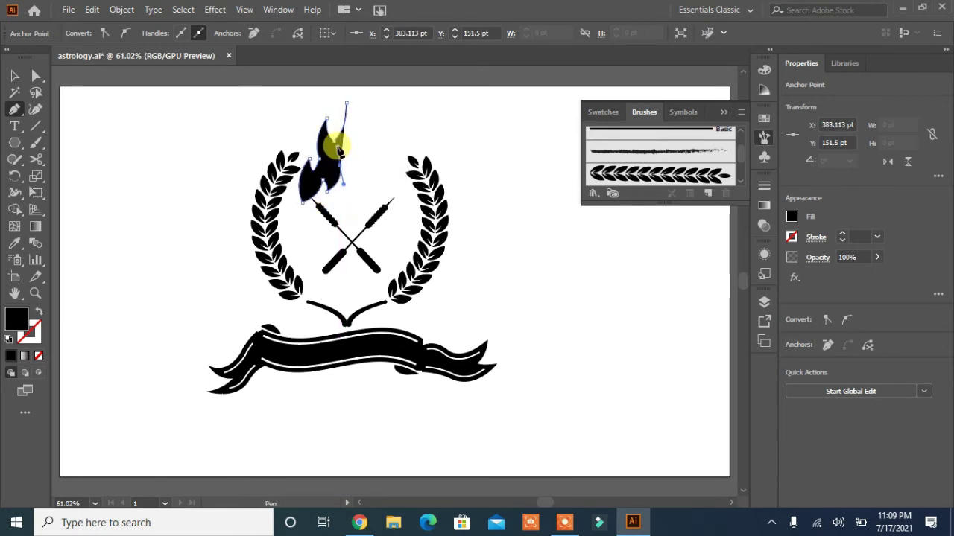
mouse_move(359, 190)
left_mouse_down()
mouse_move(356, 210)
mouse_move(389, 188)
left_mouse_up()
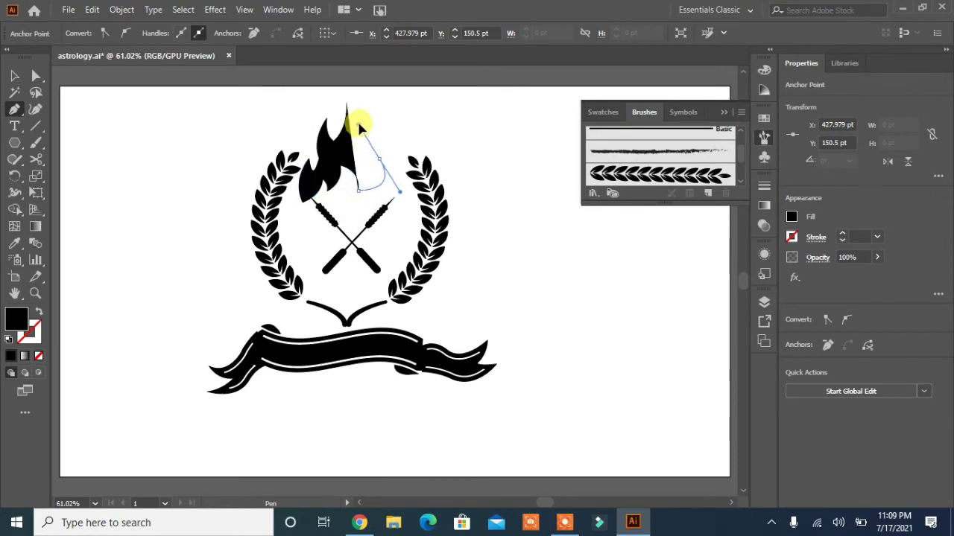
left_click_drag(347, 106, 409, 192)
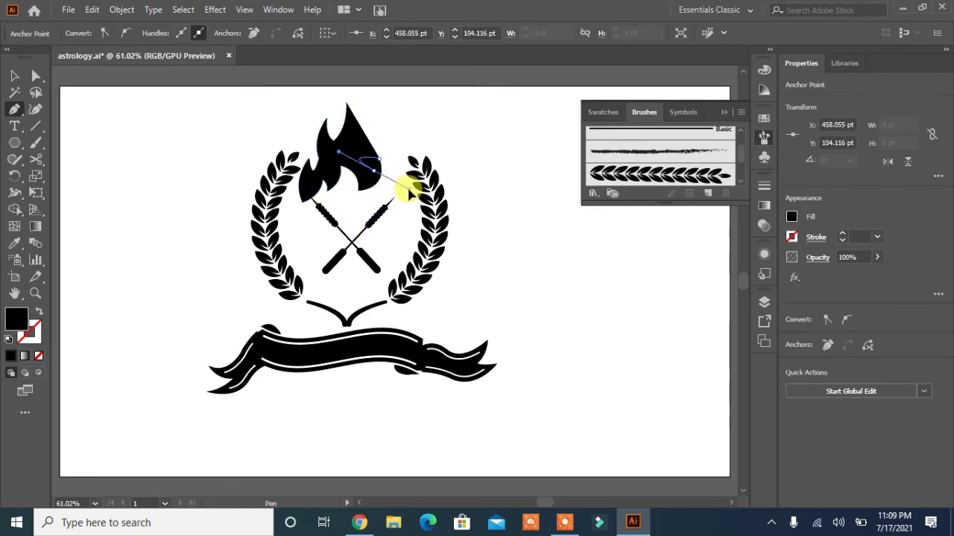
key("ctrl+z")
mouse_move(376, 160)
left_mouse_down()
mouse_move(368, 179)
mouse_move(371, 145)
left_mouse_up()
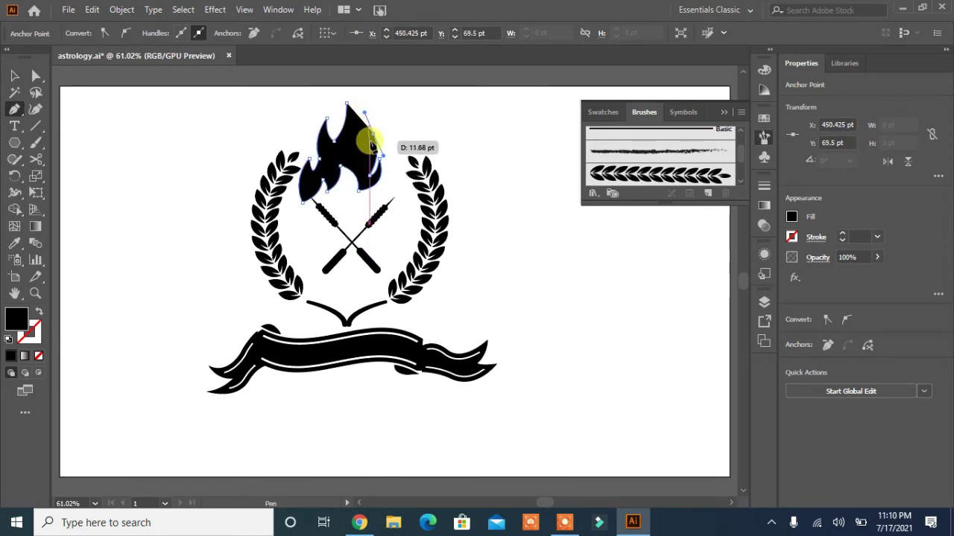
mouse_move(372, 146)
left_mouse_down()
mouse_move(356, 153)
mouse_move(368, 123)
mouse_move(351, 96)
mouse_move(347, 108)
left_mouse_up()
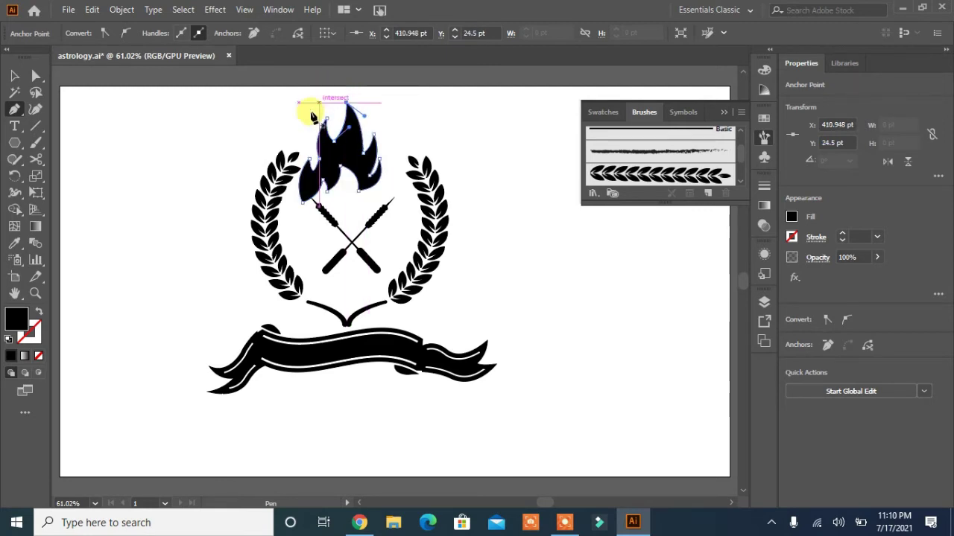
Step: Move the flame above the skewers, slim it, and shift the 'COKING LOGO' text onto the banner
left_click(15, 76)
mouse_move(366, 174)
left_mouse_down()
mouse_move(378, 173)
mouse_move(378, 162)
left_mouse_up()
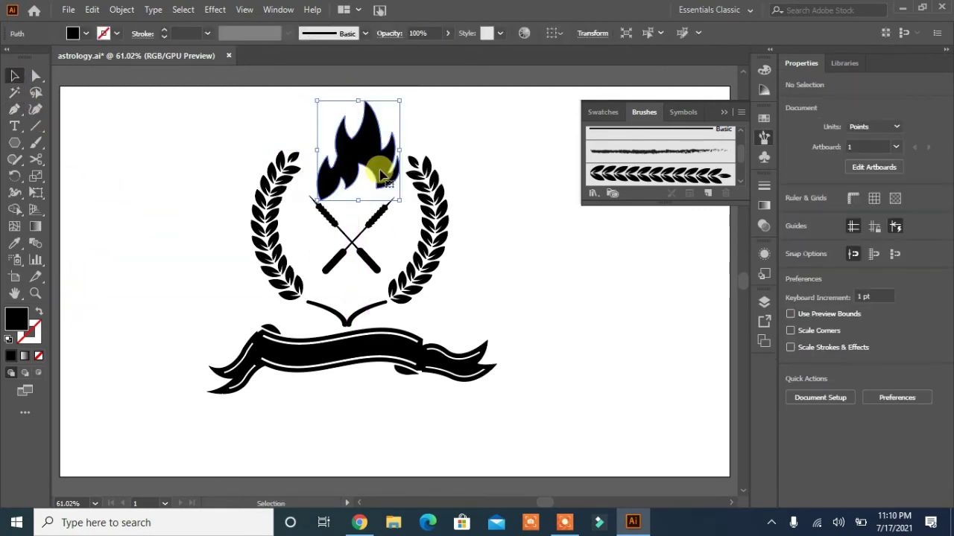
left_click_drag(315, 151, 326, 151)
left_click_drag(402, 151, 353, 161)
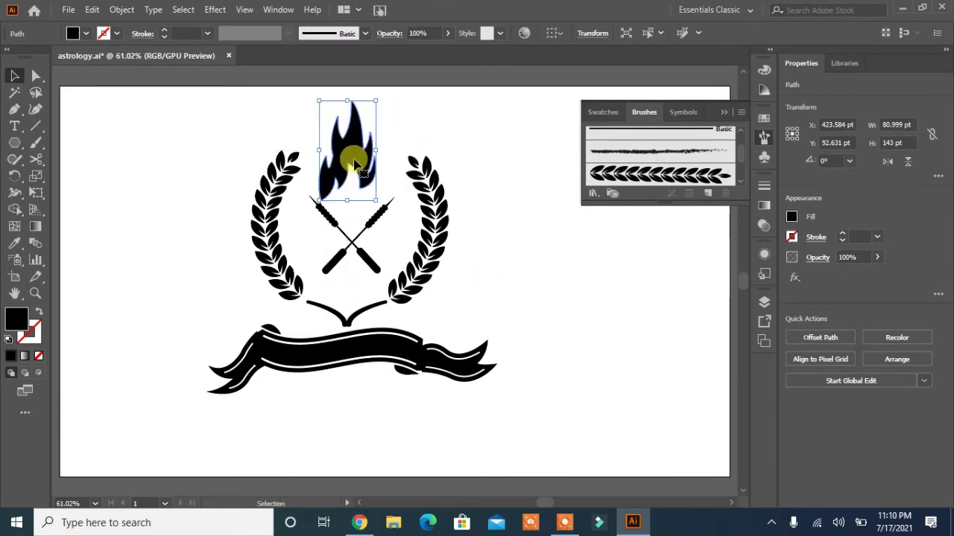
left_click(355, 250)
left_click(347, 304)
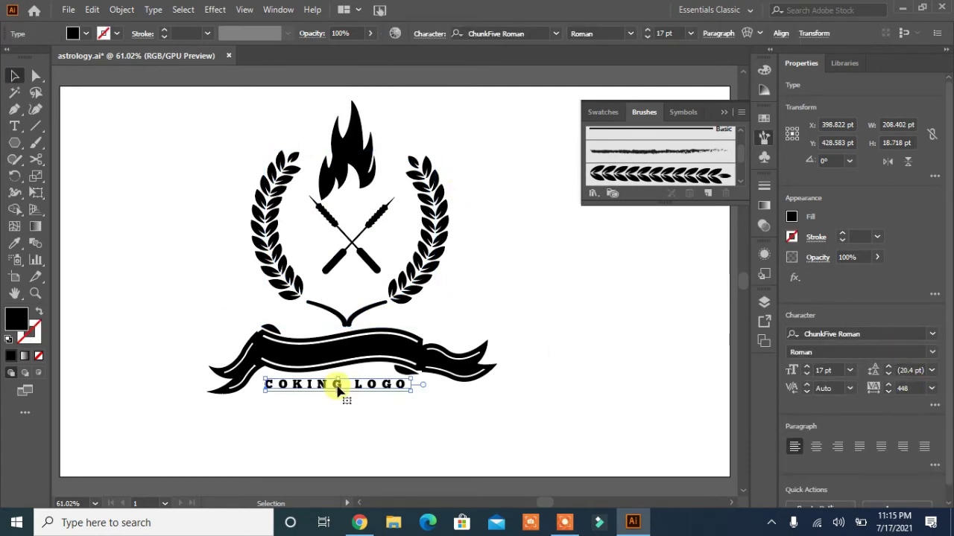
left_click_drag(341, 383, 334, 345)
Step: Make the 'COKING LOGO' text white and warp it with a Flag envelope at 97% bend
left_click(79, 33)
left_click(28, 57)
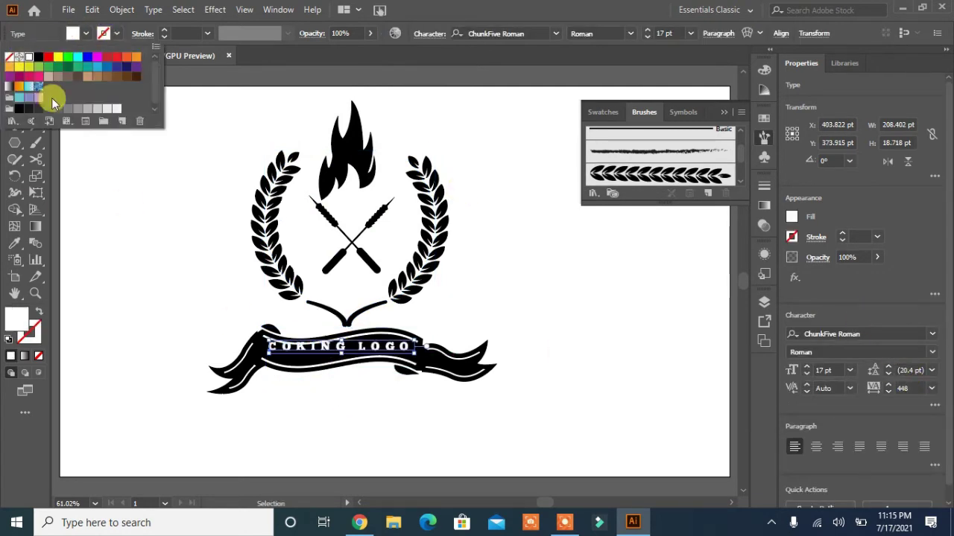
left_click(122, 9)
mouse_move(194, 400)
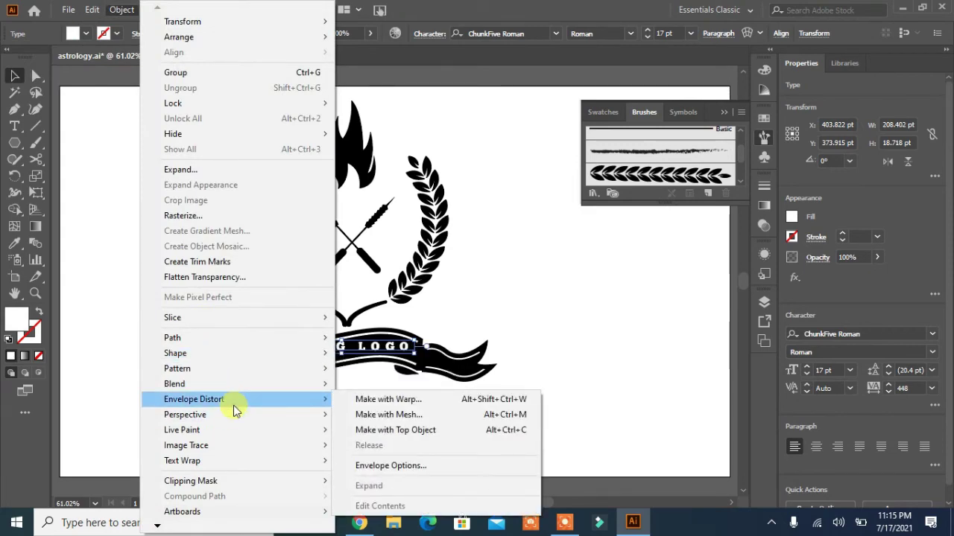
left_click(377, 400)
left_click_drag(586, 174, 672, 155)
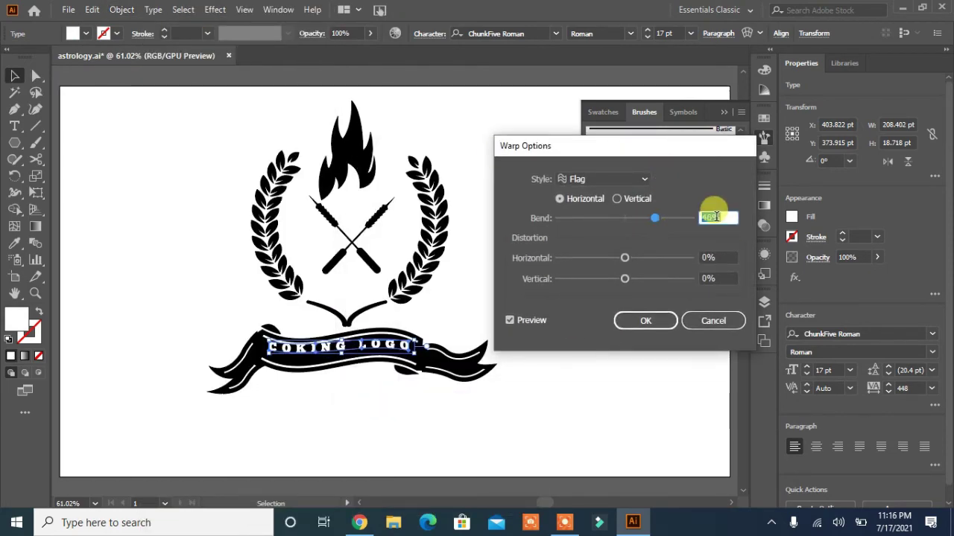
key("Up")
key("Up")
key("Up")
key("shift+Up")
key("shift+Up")
key("shift+Up")
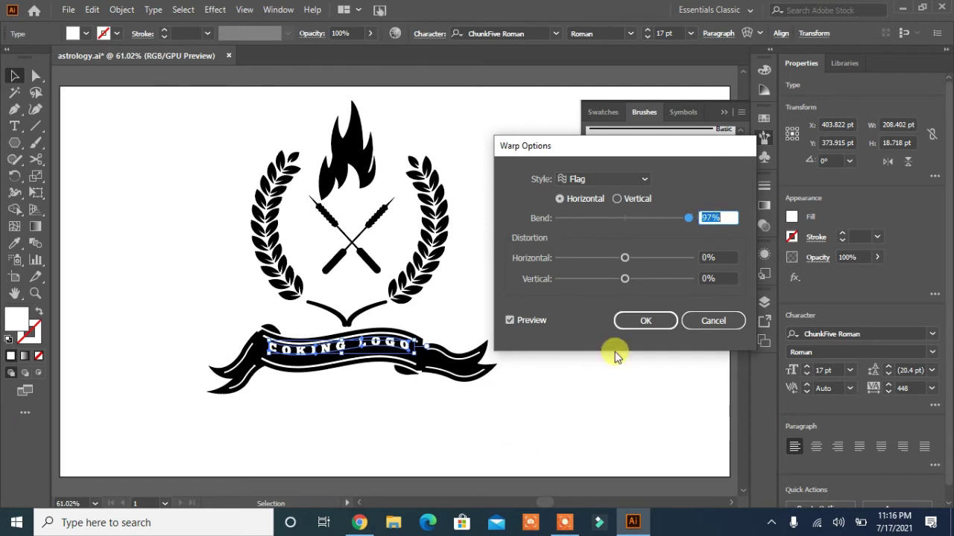
key("Return")
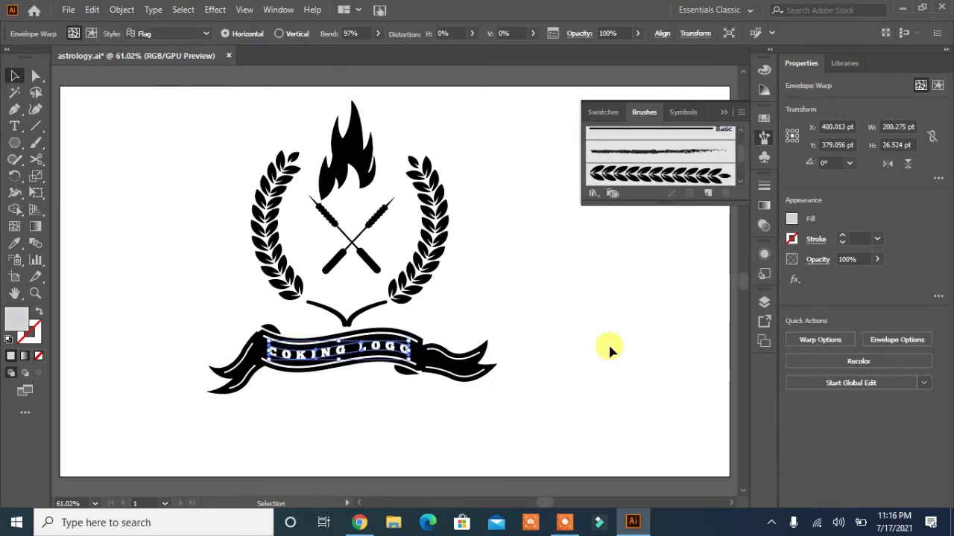
Step: Expand the warped 'COKING LOGO' text into plain shapes
left_click(608, 346)
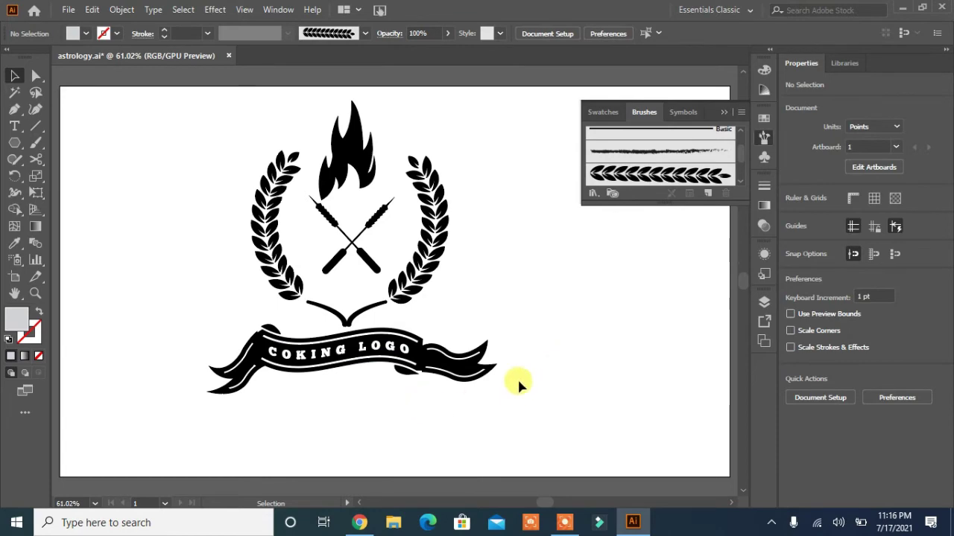
left_click(255, 336)
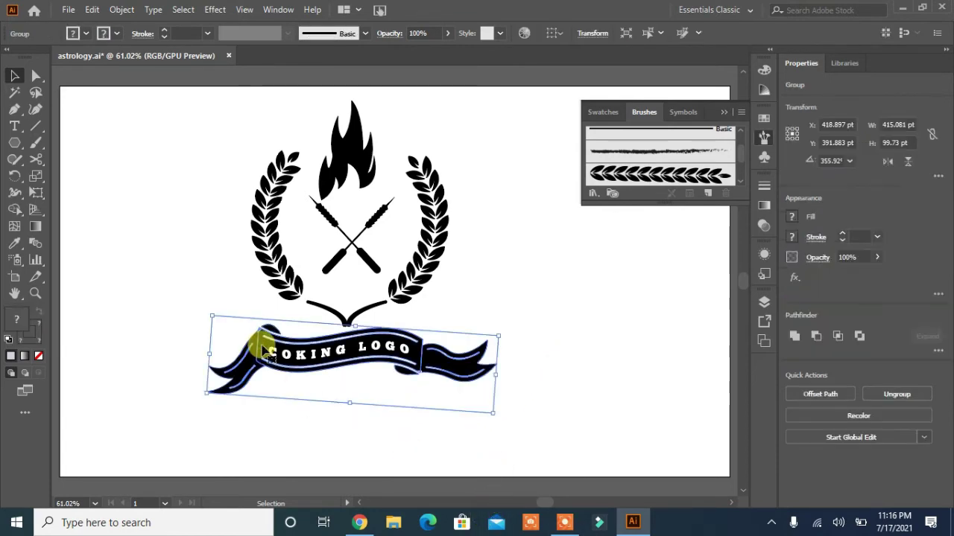
right_click(255, 336)
left_click(369, 358)
left_click(369, 357)
left_click(121, 9)
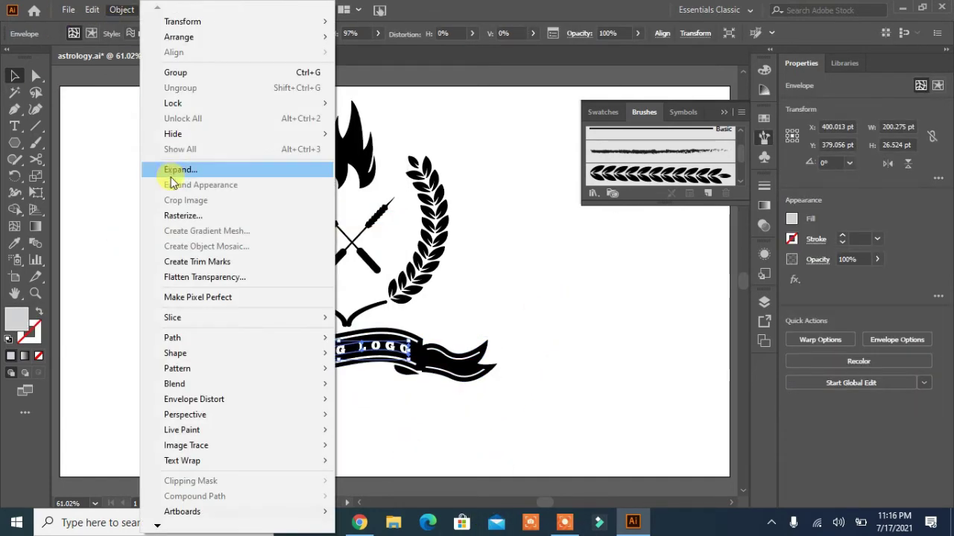
left_click(172, 166)
left_click(454, 338)
left_click(269, 354)
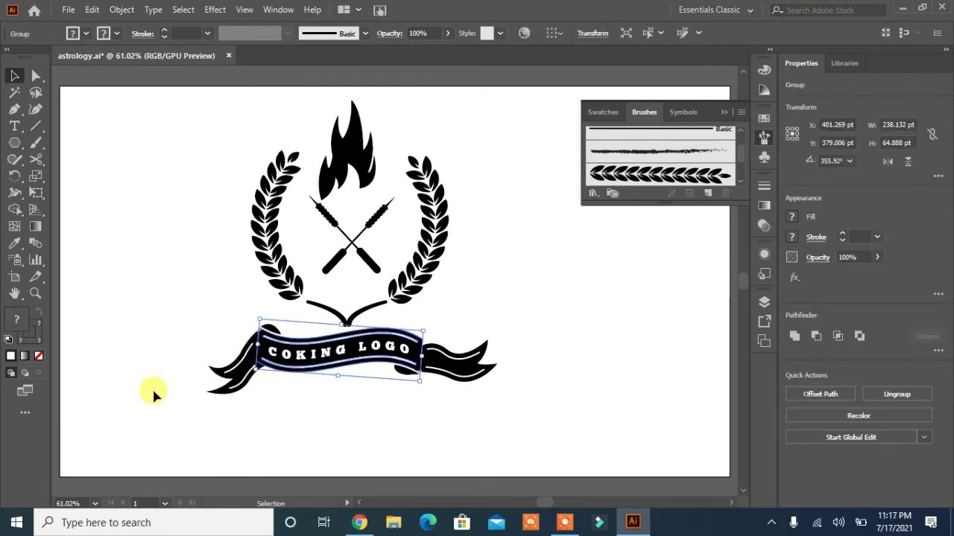
Step: Give the selected banner group a white-to-black linear gradient
left_click(152, 394)
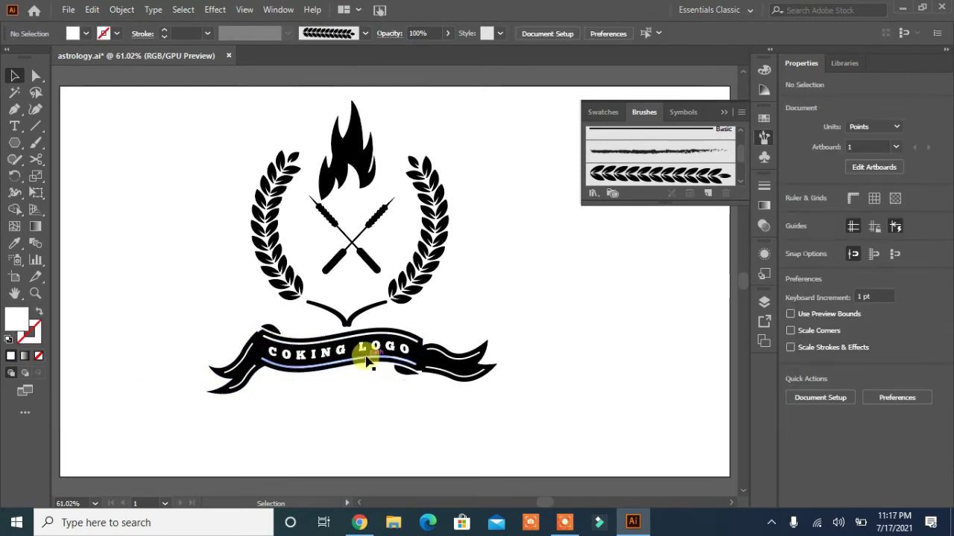
left_click(366, 362)
left_click(349, 405)
left_click(261, 339)
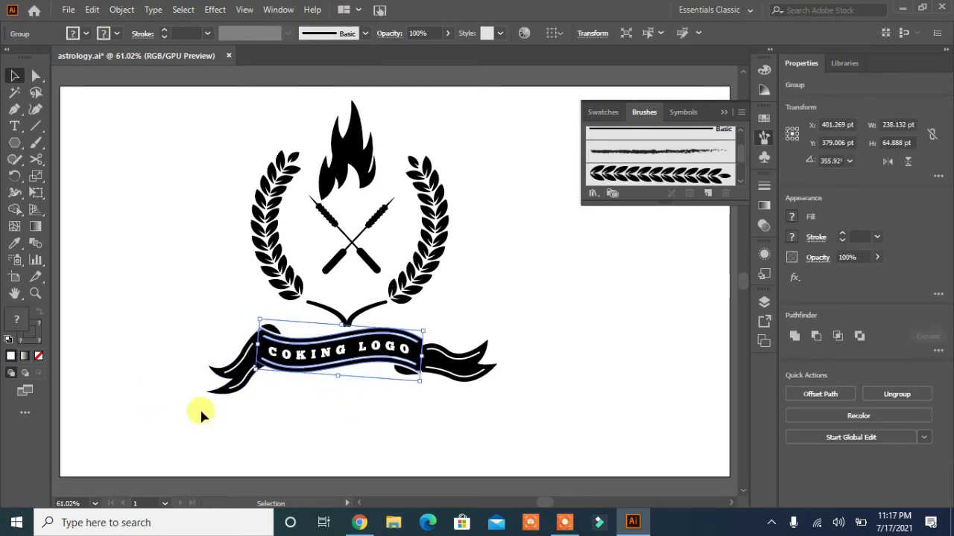
left_click(764, 205)
left_click(646, 203)
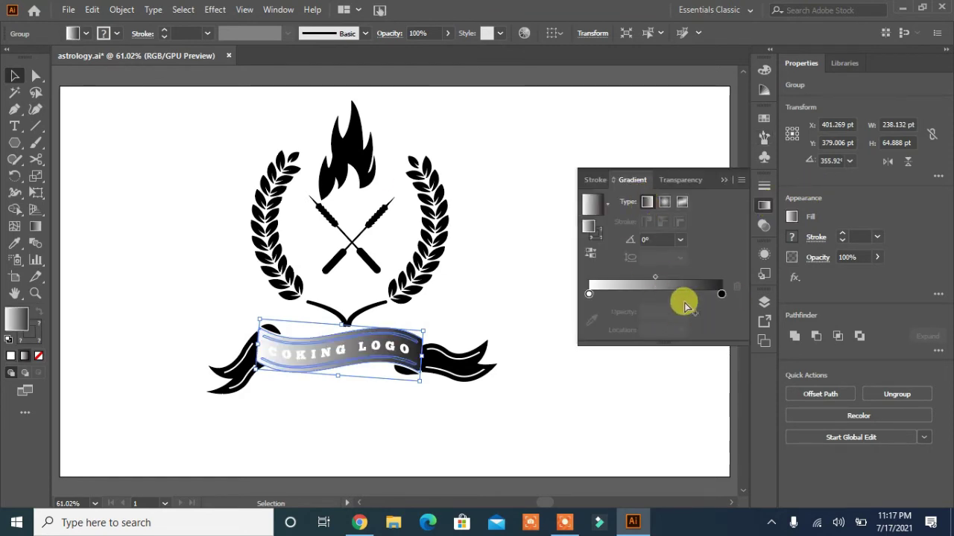
Step: Turn the gradient metallic silver with a light-grey end and extra alternating stops
double_click(721, 295)
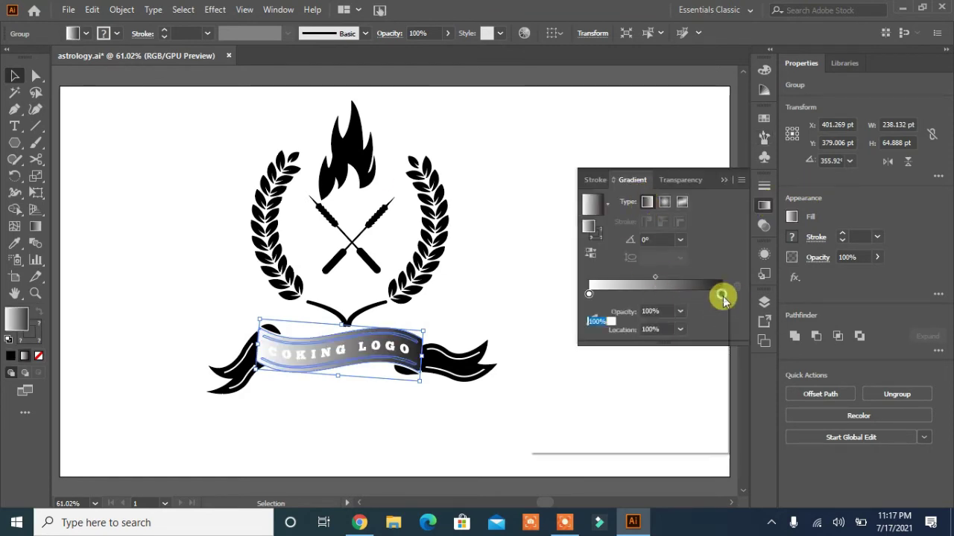
left_click(541, 368)
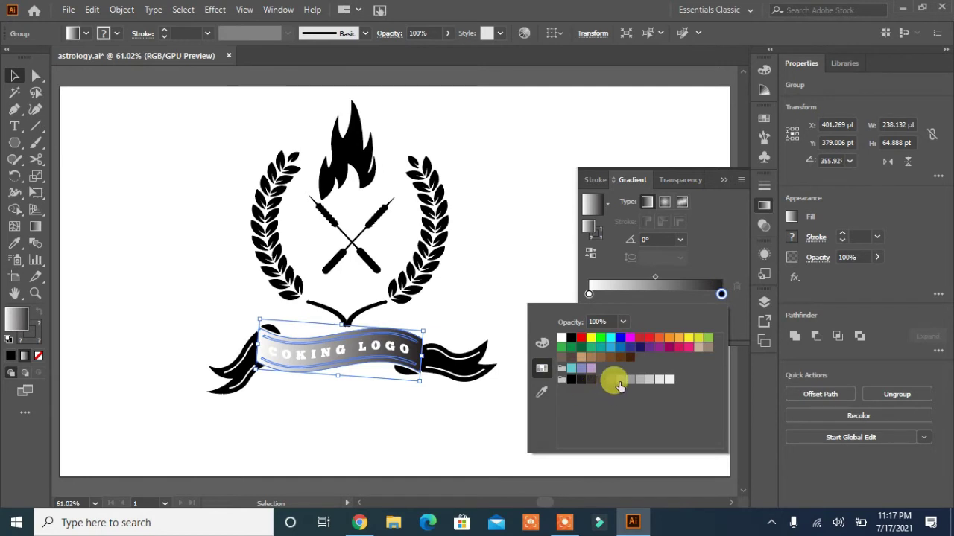
left_click(617, 382)
left_click(472, 291)
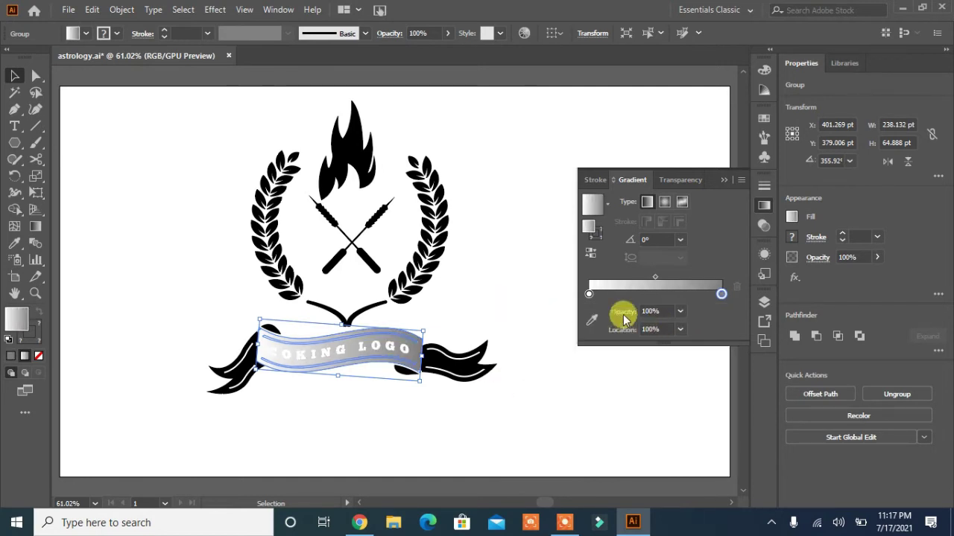
left_click(651, 289)
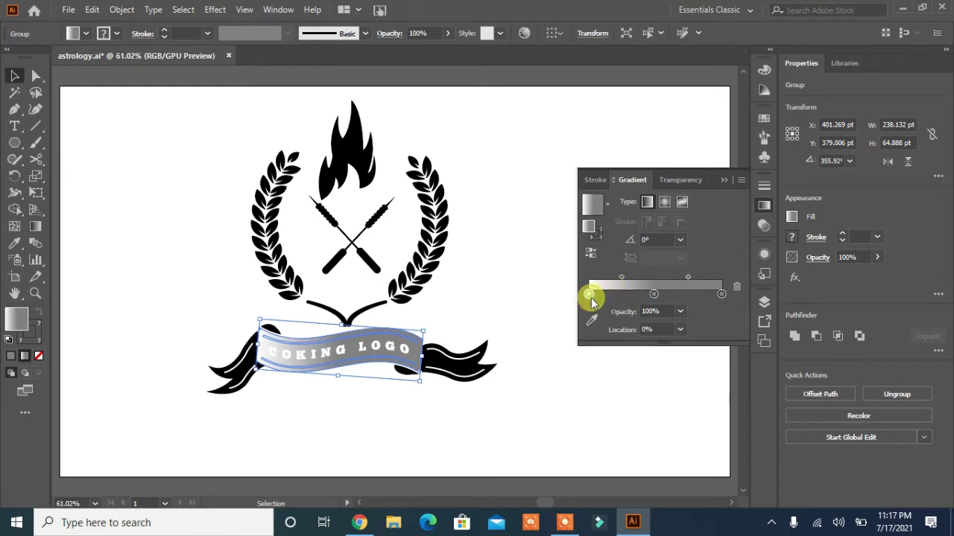
left_click(709, 292)
left_click_drag(698, 293, 673, 306)
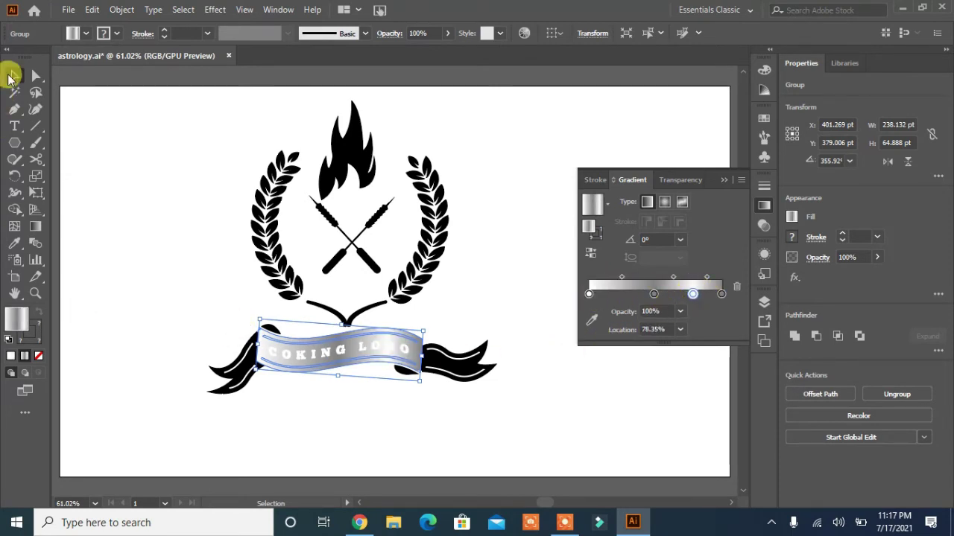
Step: Ungroup the banner and move one of its pieces into a more compact position
left_click(89, 136)
left_click(303, 352)
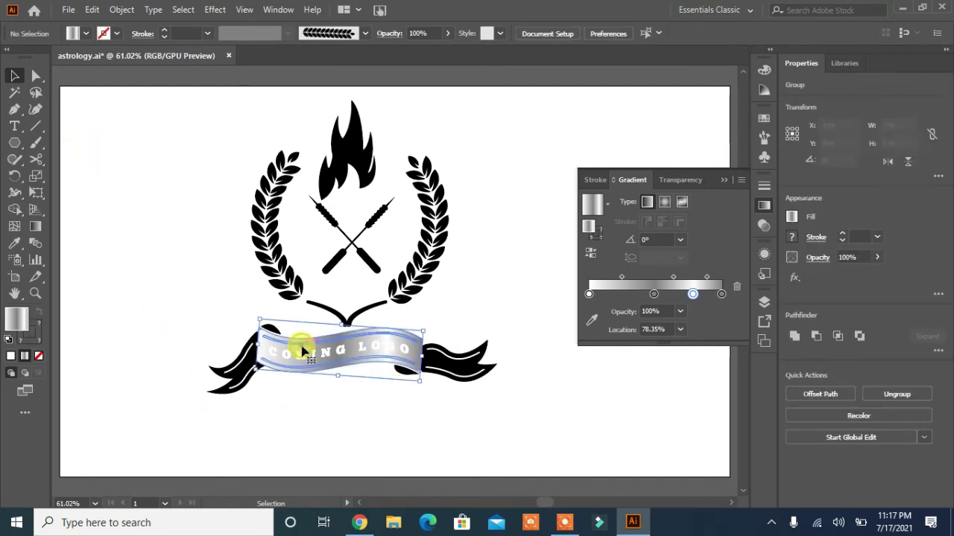
right_click(304, 345)
left_click(375, 221)
left_click(317, 442)
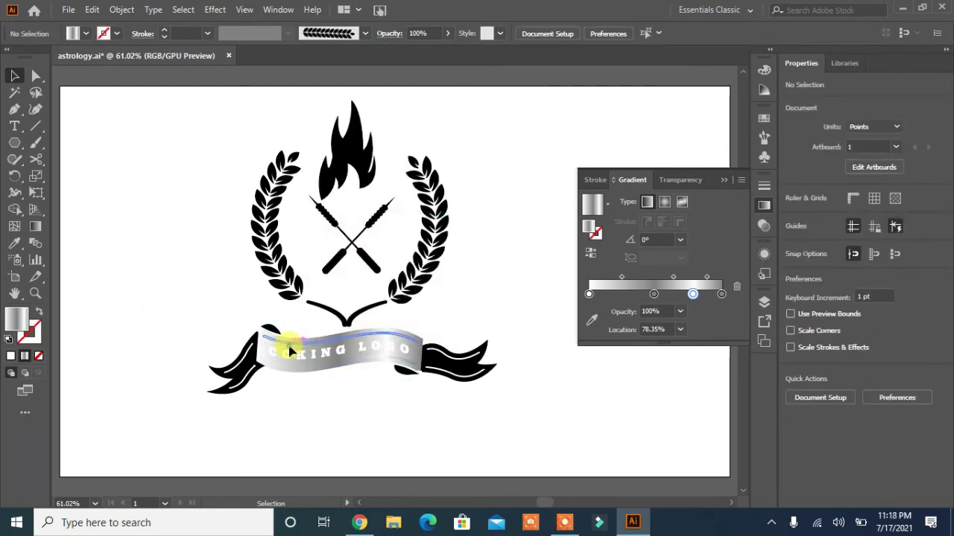
left_click_drag(283, 340, 291, 374)
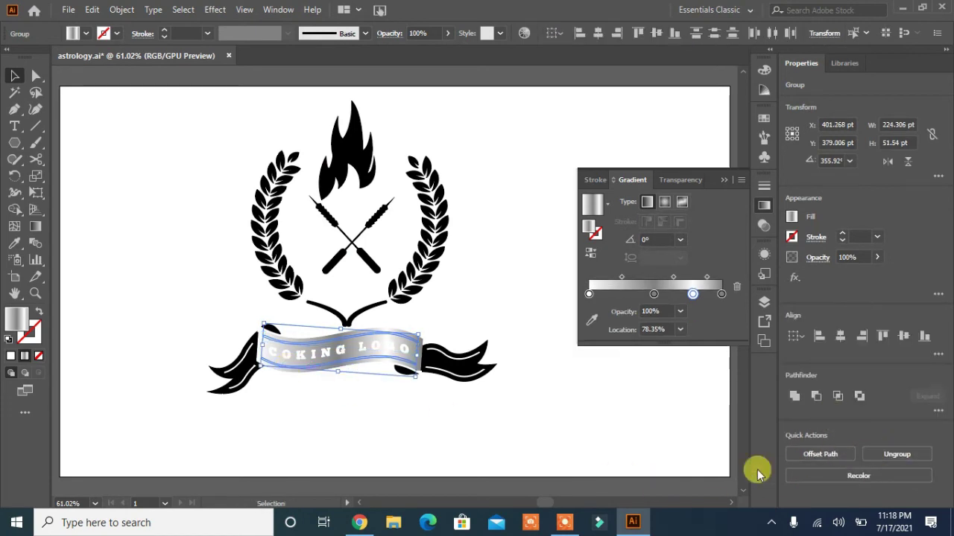
Step: Regroup the banner pieces and give the banner a dark fill
key("ctrl+g")
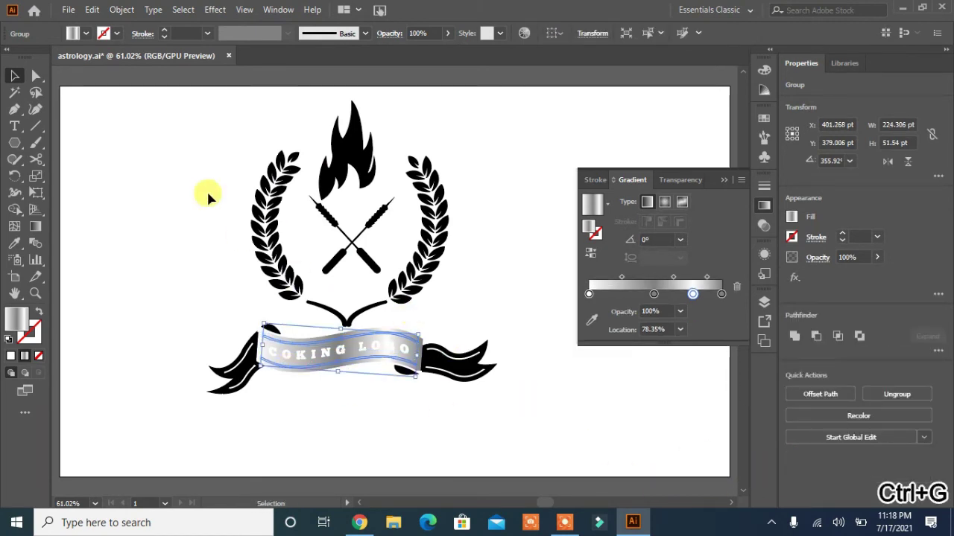
left_click(79, 34)
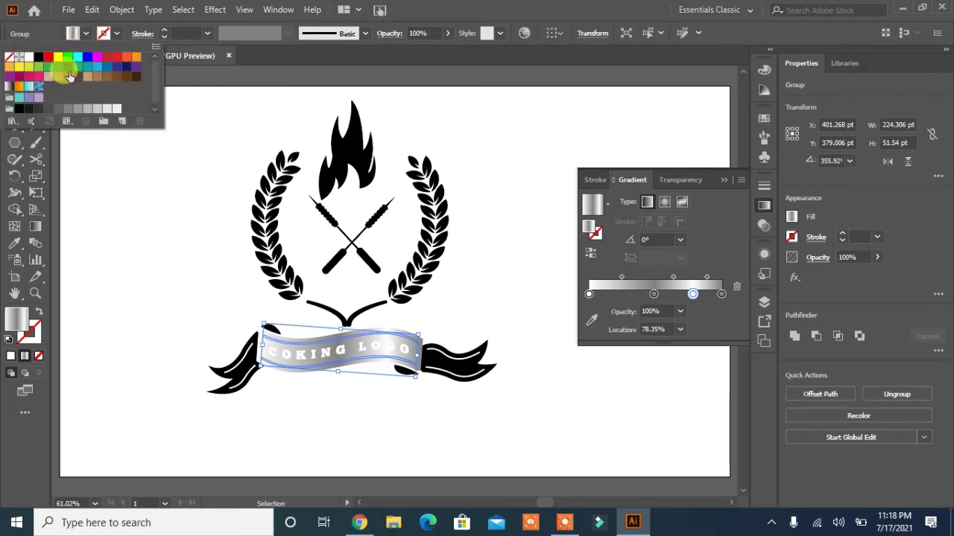
left_click(39, 109)
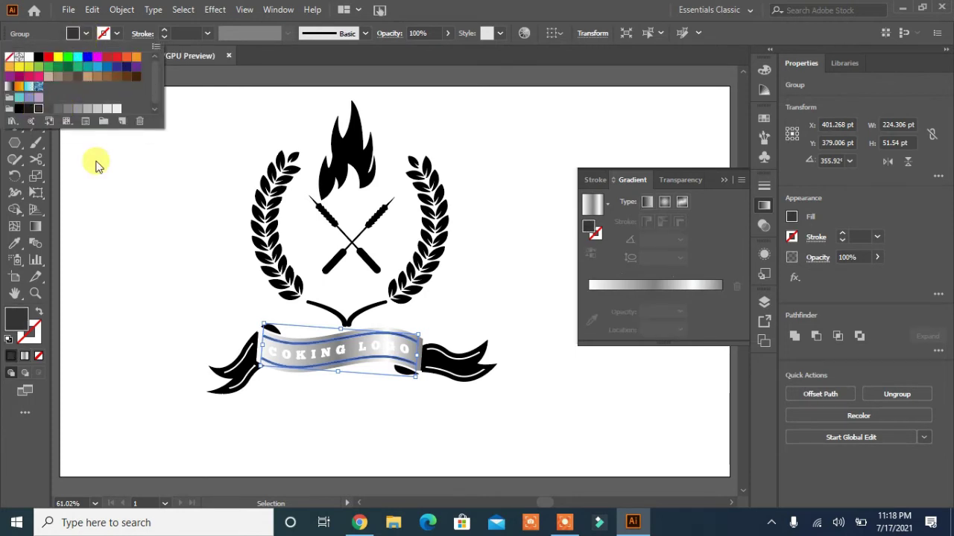
left_click(119, 244)
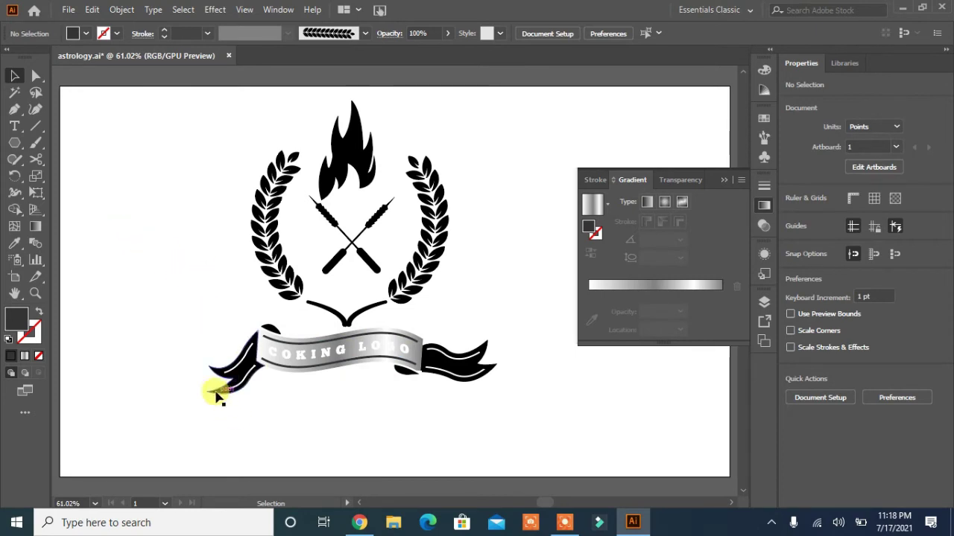
Step: Copy the banner's silver gradient onto the left ribbon tail with the Eyedropper
left_click(216, 397)
left_click(15, 243)
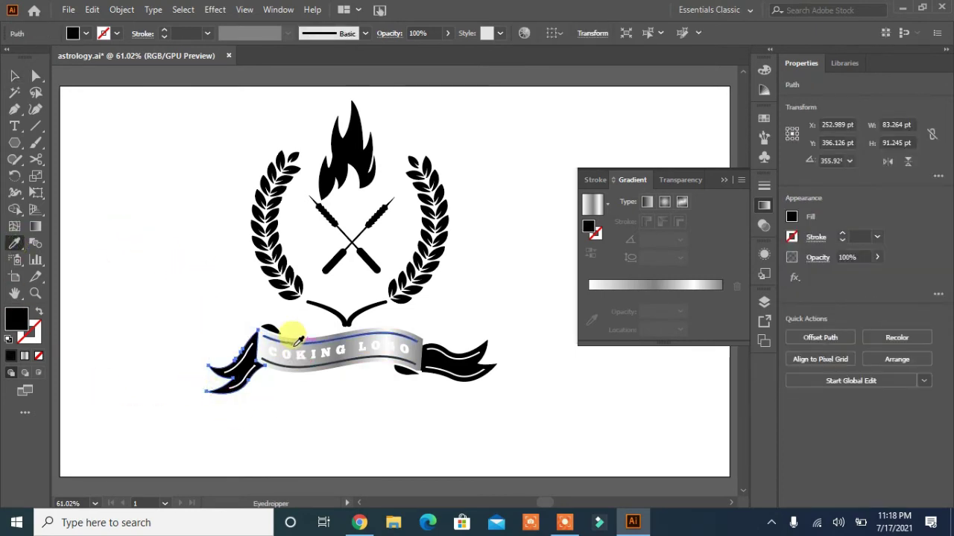
left_click(258, 339)
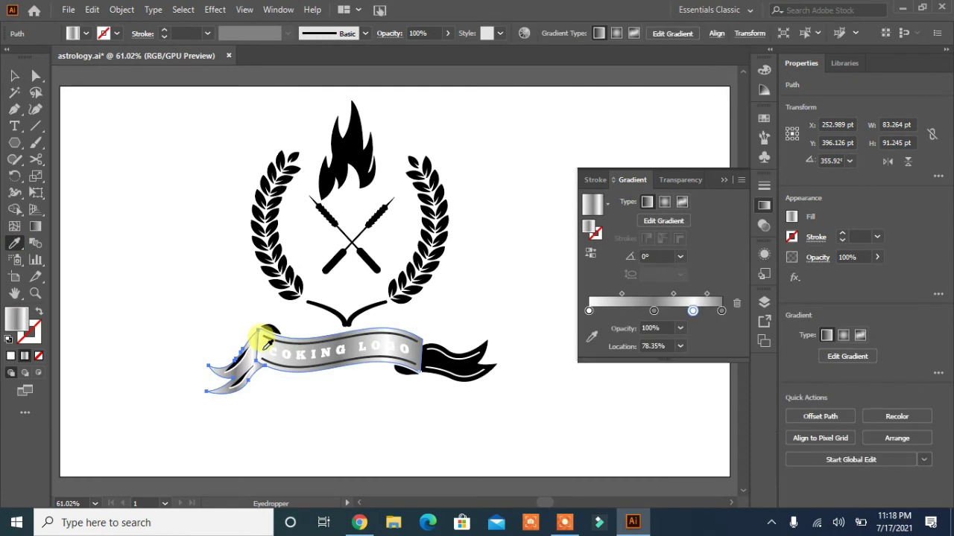
left_click(248, 356)
left_click(12, 76)
left_click(219, 393)
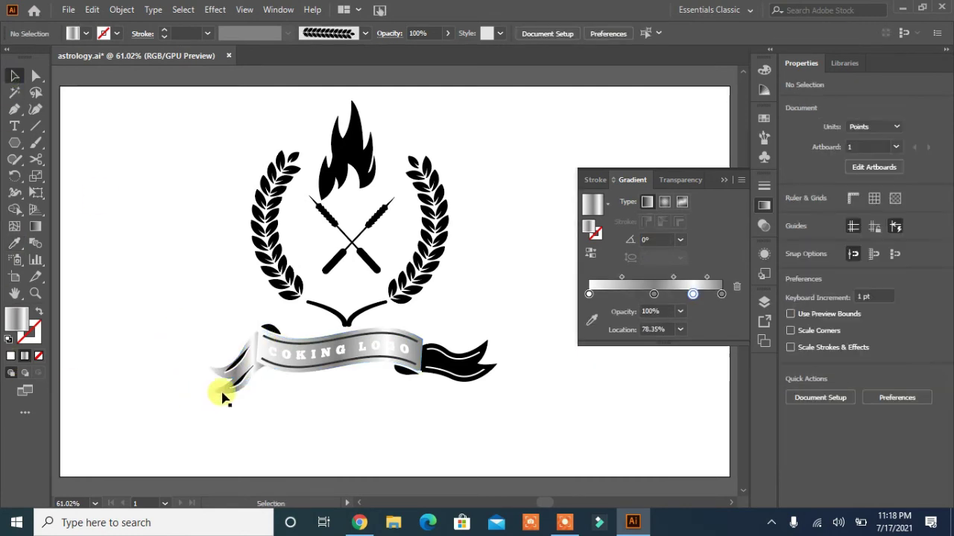
left_click(235, 374)
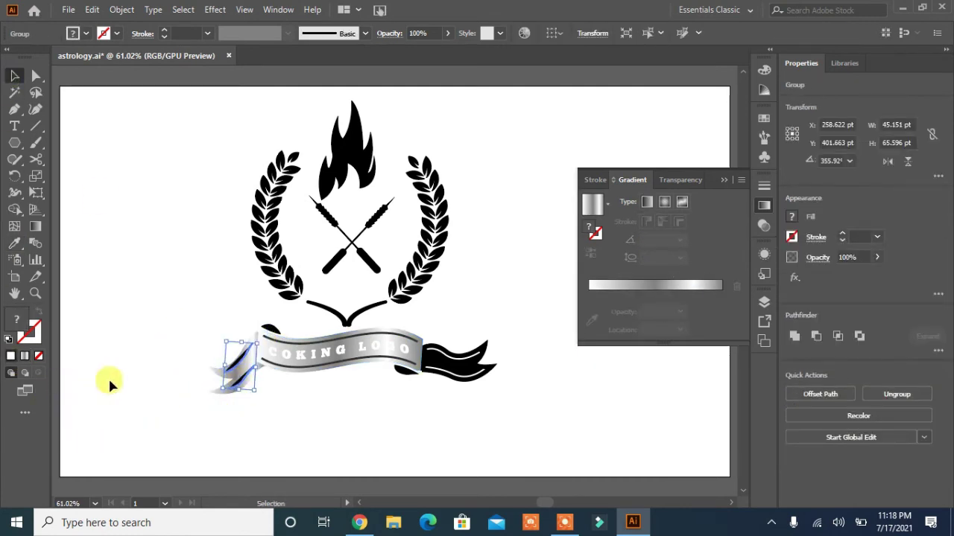
Step: Ungroup the left ribbon tail, select its inner fold piece, and zoom in close
right_click(232, 365)
left_click(298, 230)
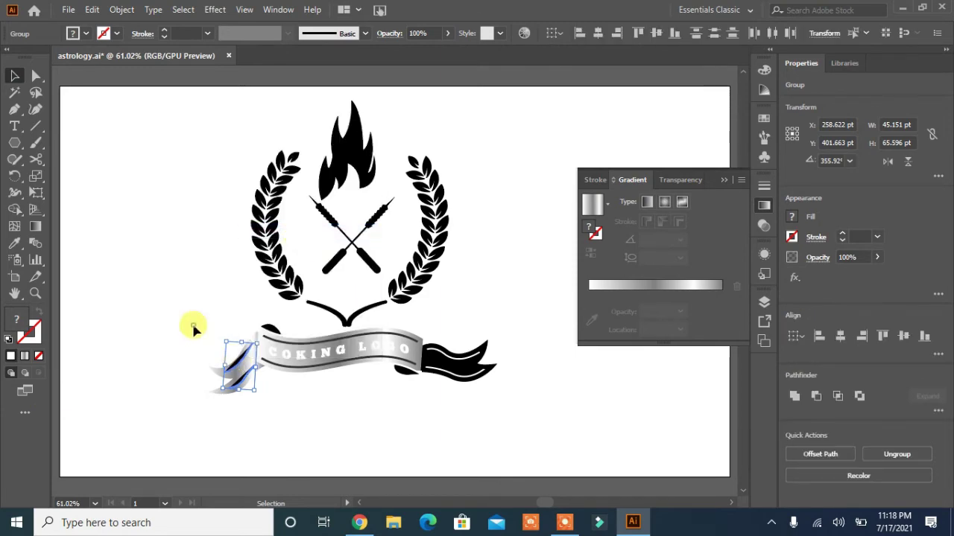
left_click(193, 328)
left_click(238, 363)
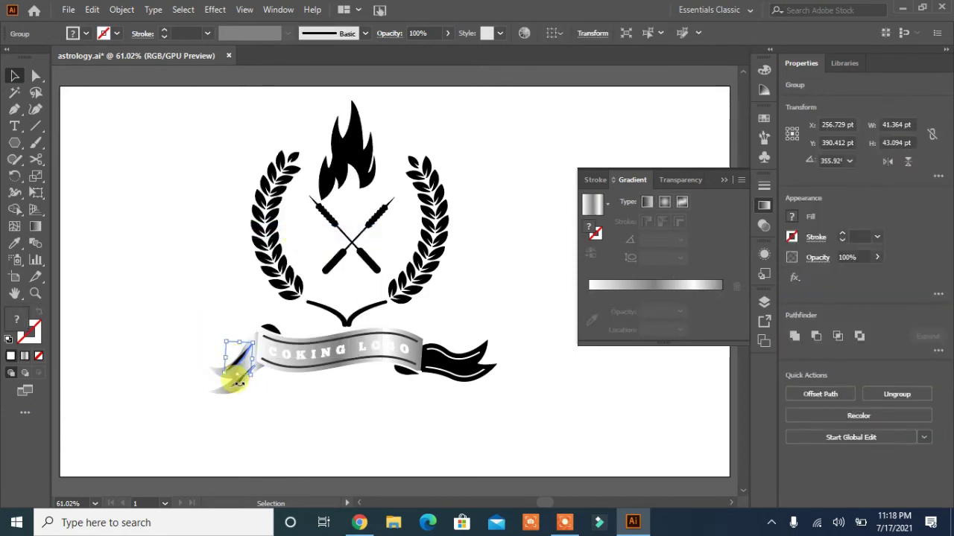
key("ctrl+plus")
key("ctrl+plus")
key("ctrl+plus")
key("ctrl+plus")
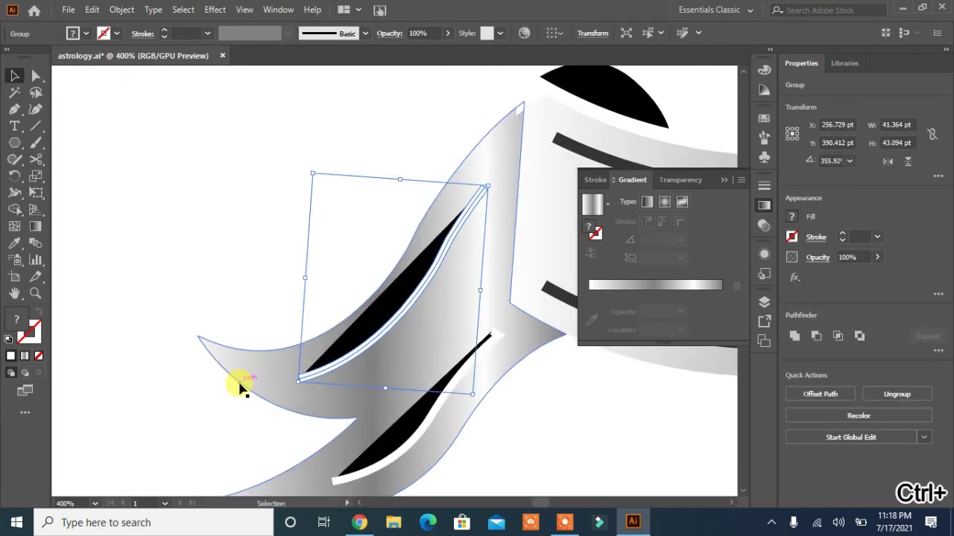
Step: Delete the black slivers beside the upper and lower folds with Shape Builder
left_click(14, 209)
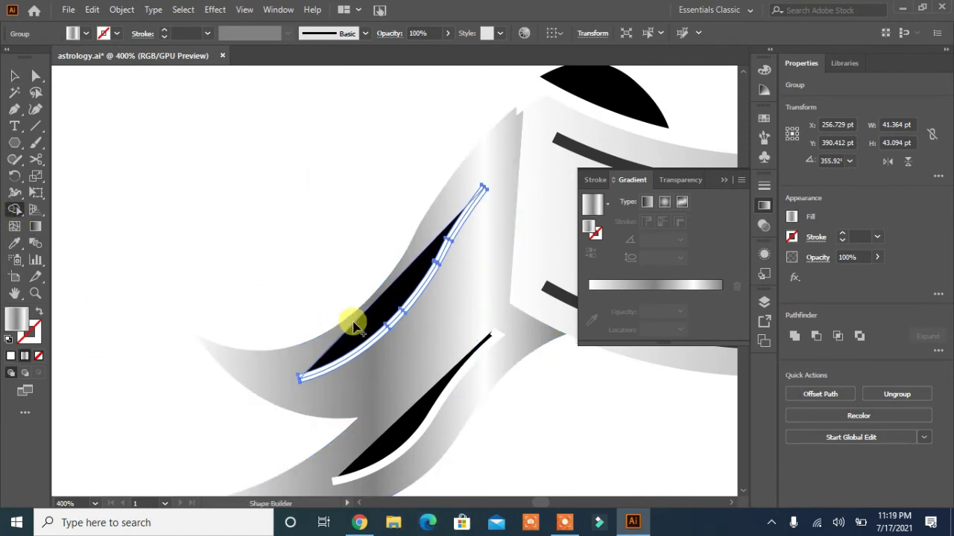
left_click(365, 326)
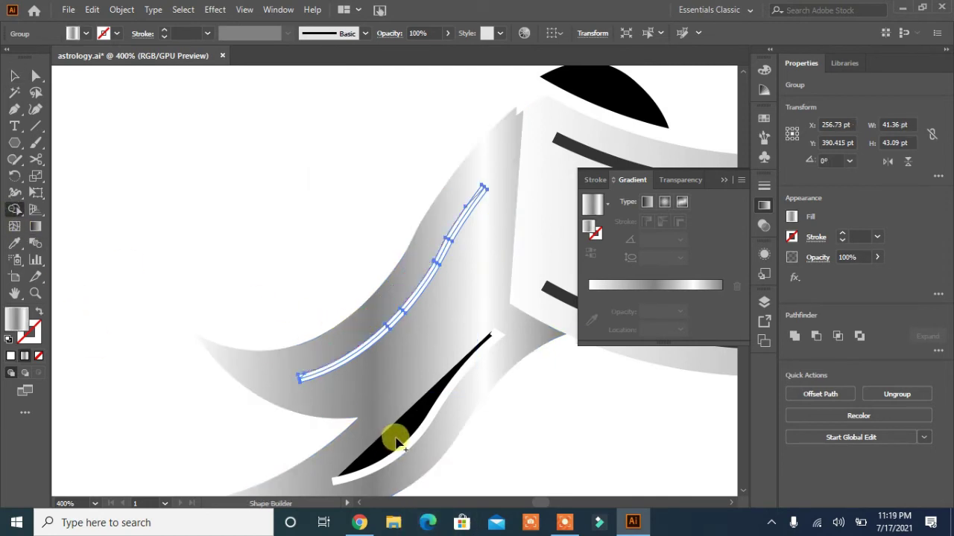
left_click(15, 75)
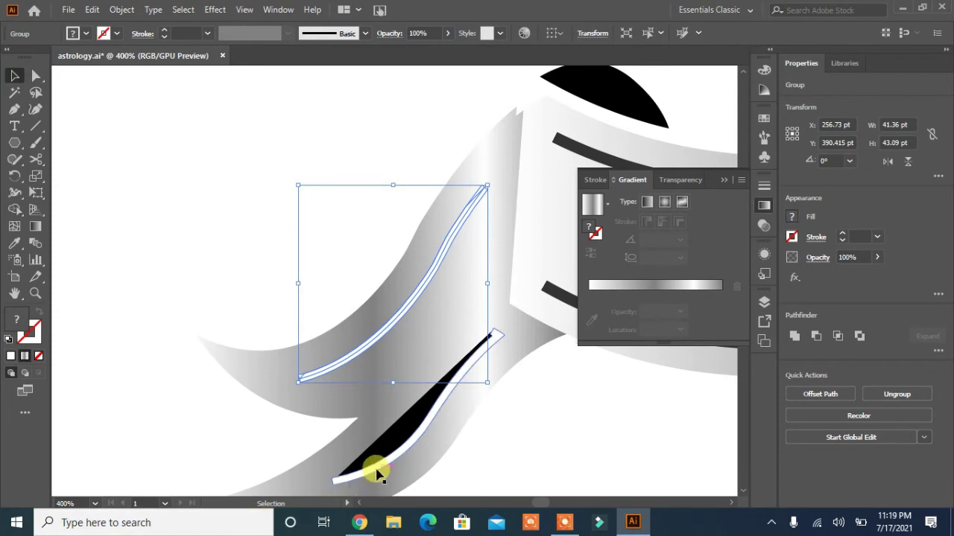
left_click(377, 473)
left_click(14, 209)
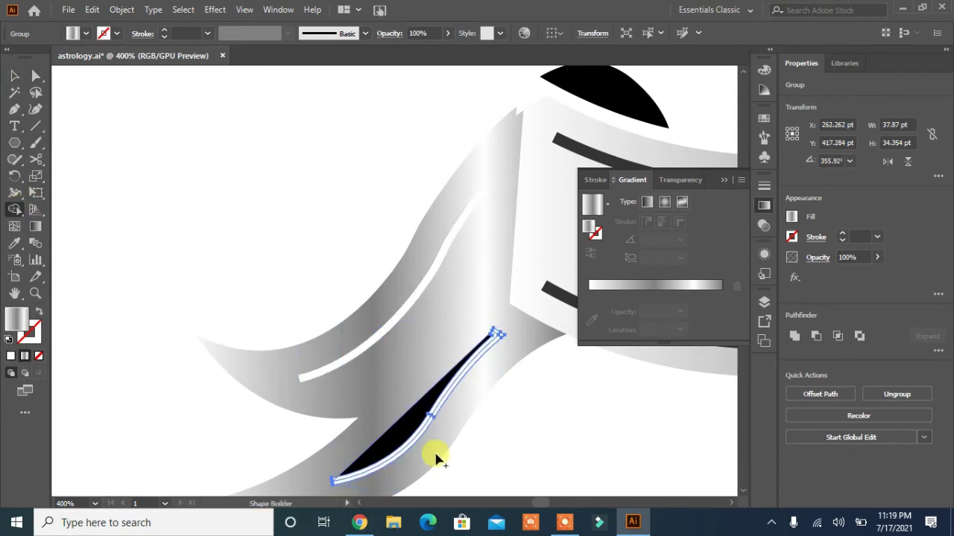
left_click(406, 417)
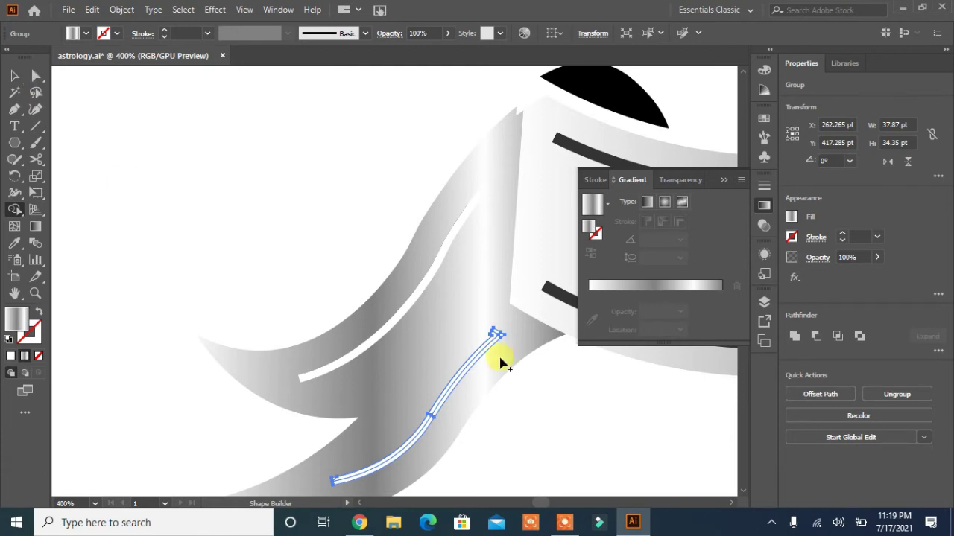
Step: Unite the lower fold into one path and remove the extra anchor at its top end
left_click(795, 336)
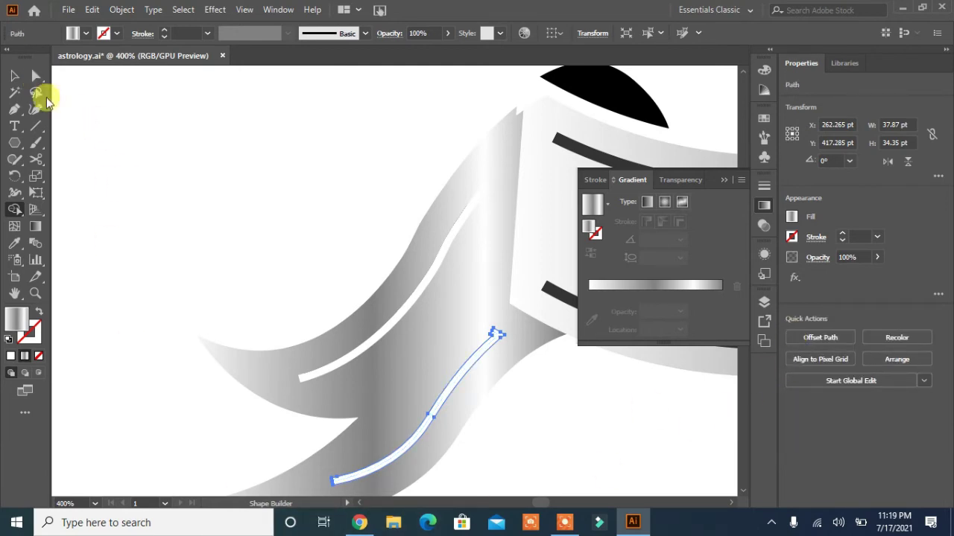
left_click_drag(14, 108, 43, 142)
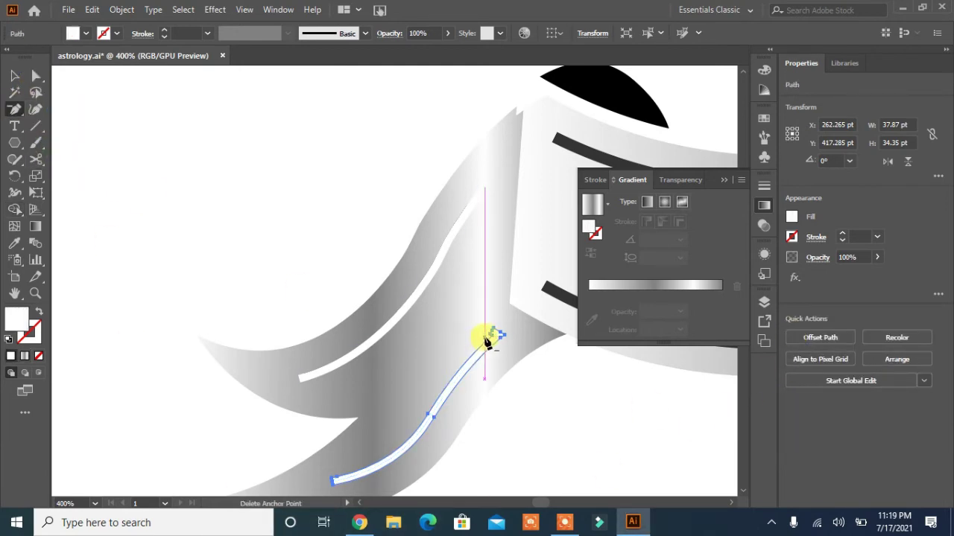
left_click(489, 337)
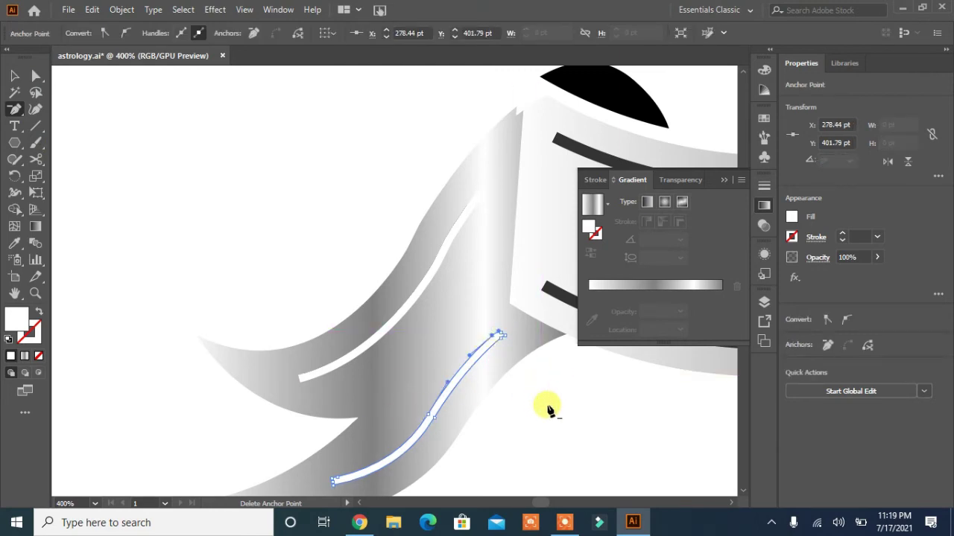
left_click(16, 74)
left_click(192, 198)
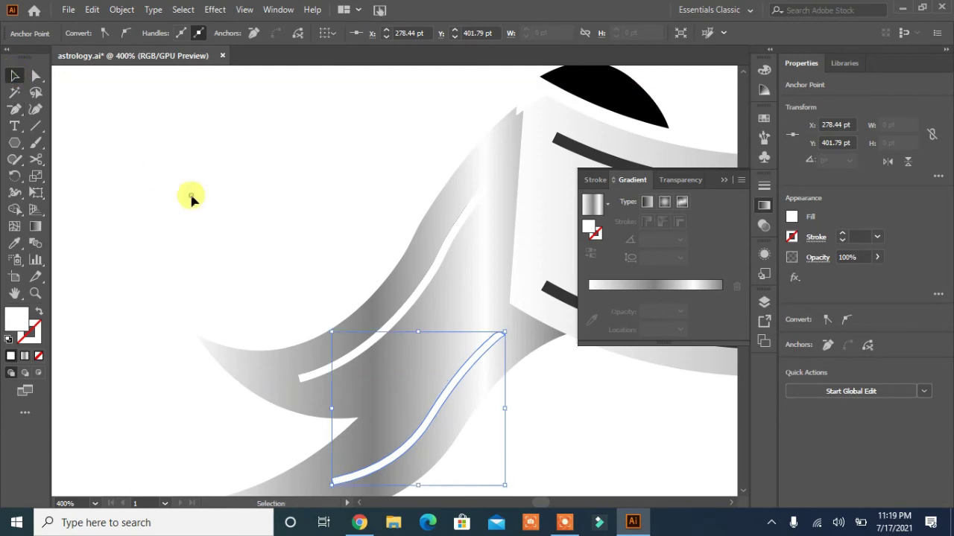
Step: Eyedropper the dark stroke colour onto both the upper and lower fold curves
left_click(365, 345)
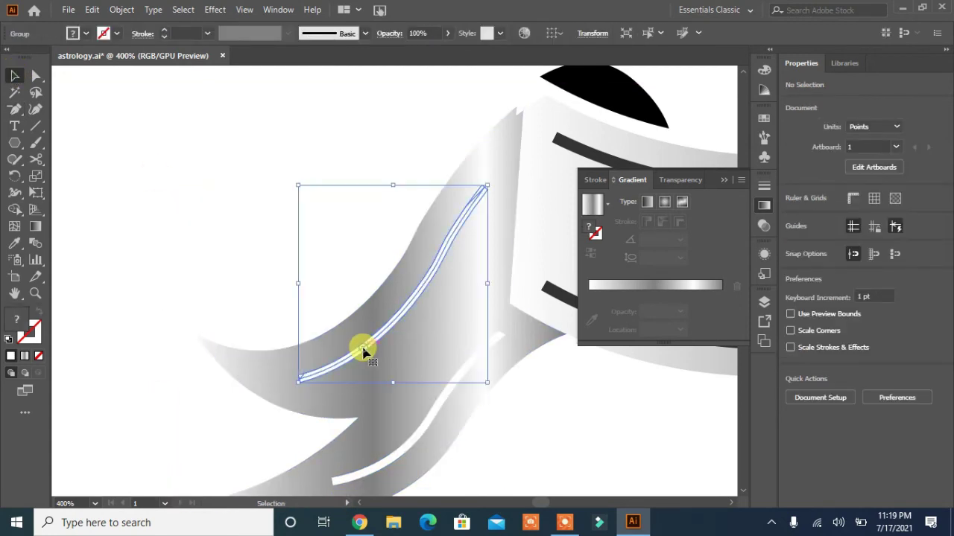
left_click(386, 468, "shift")
left_click(15, 243)
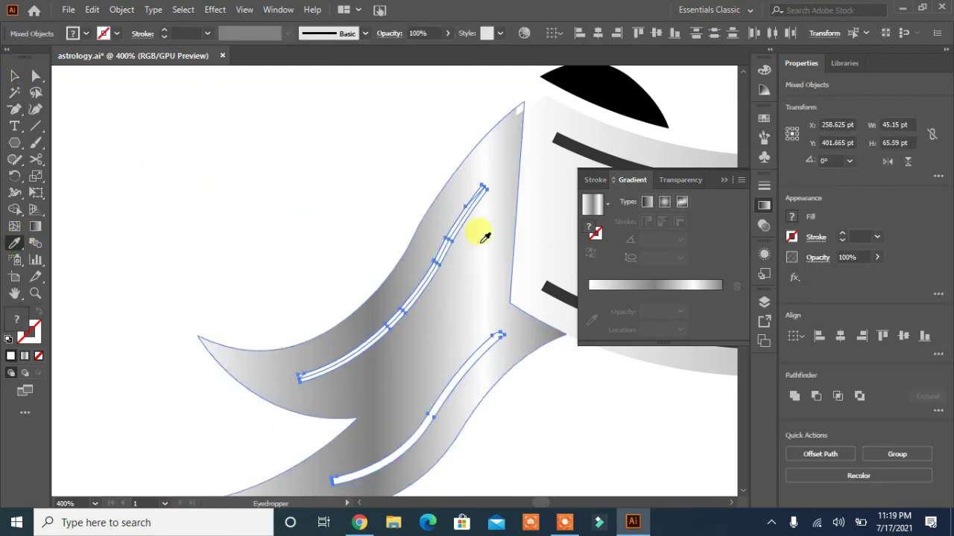
left_click(570, 137)
left_click(14, 75)
left_click(127, 202)
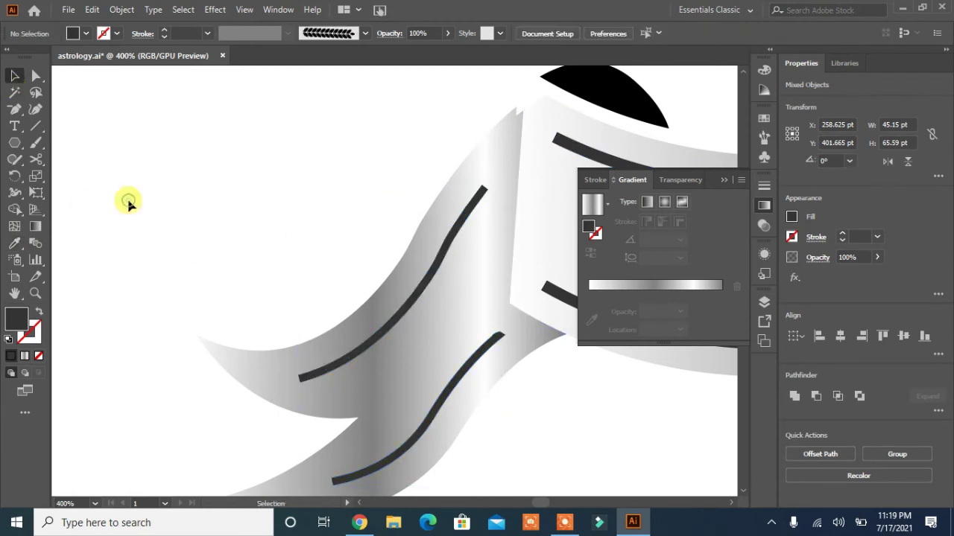
Step: Fit the artboard, then eyedropper the banner's silver gradient onto the black right ribbon tail
key("ctrl+0")
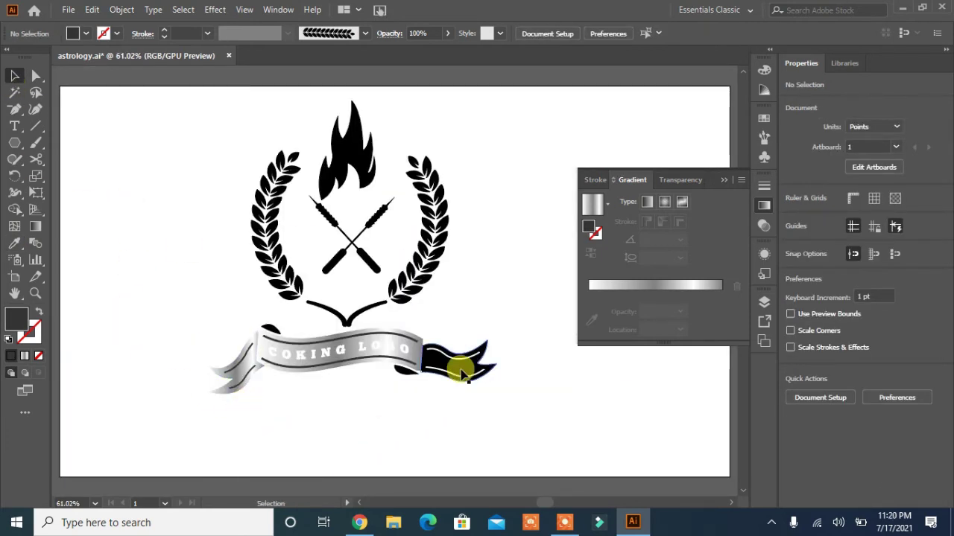
left_click(489, 342)
left_click(13, 246)
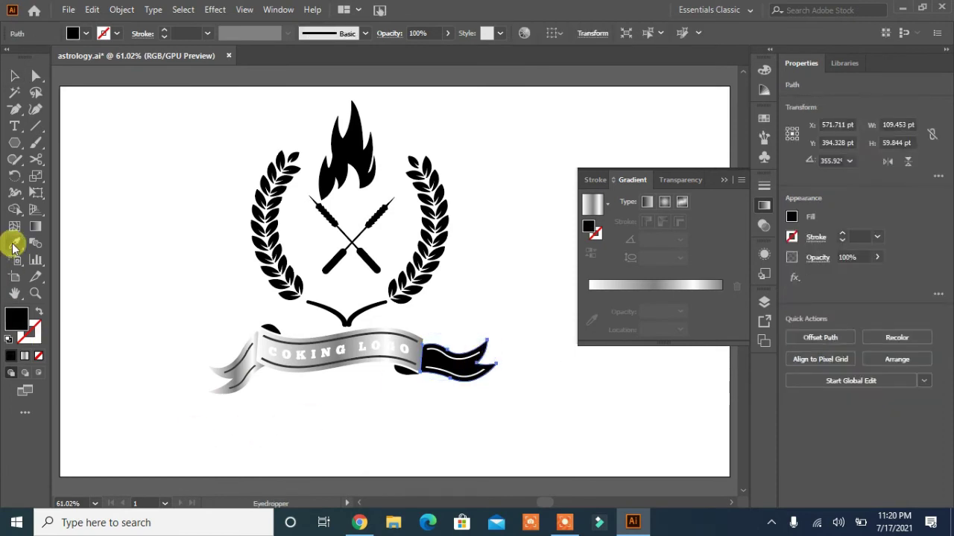
left_click(233, 365)
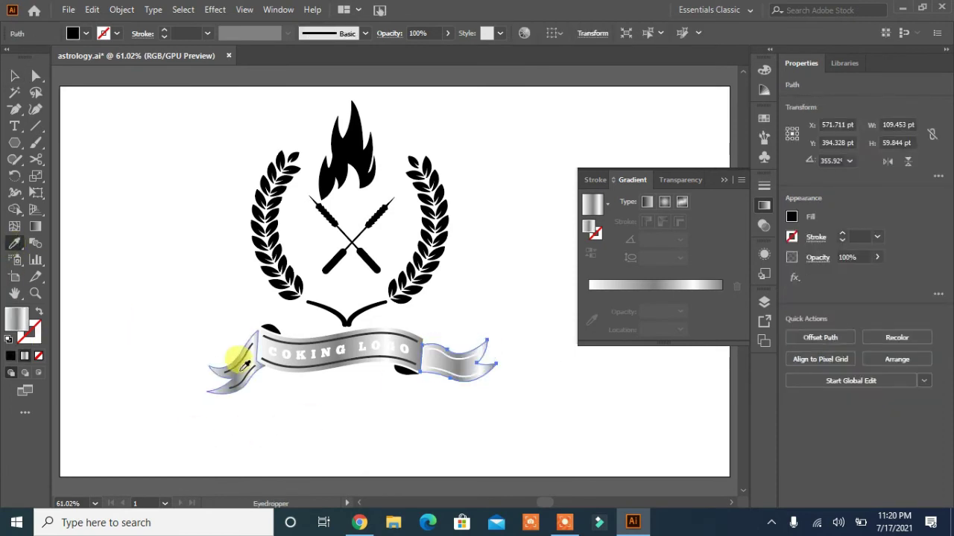
left_click(14, 76)
left_click(130, 254)
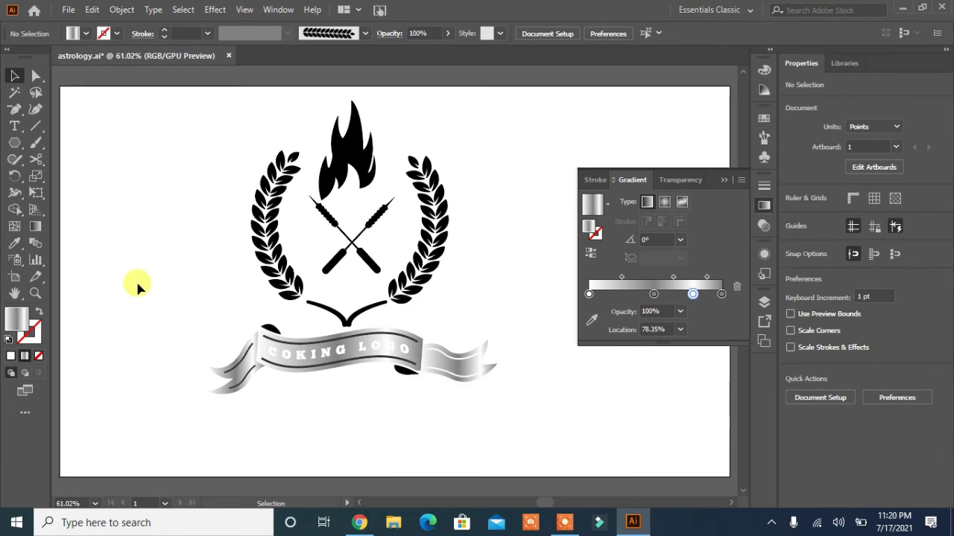
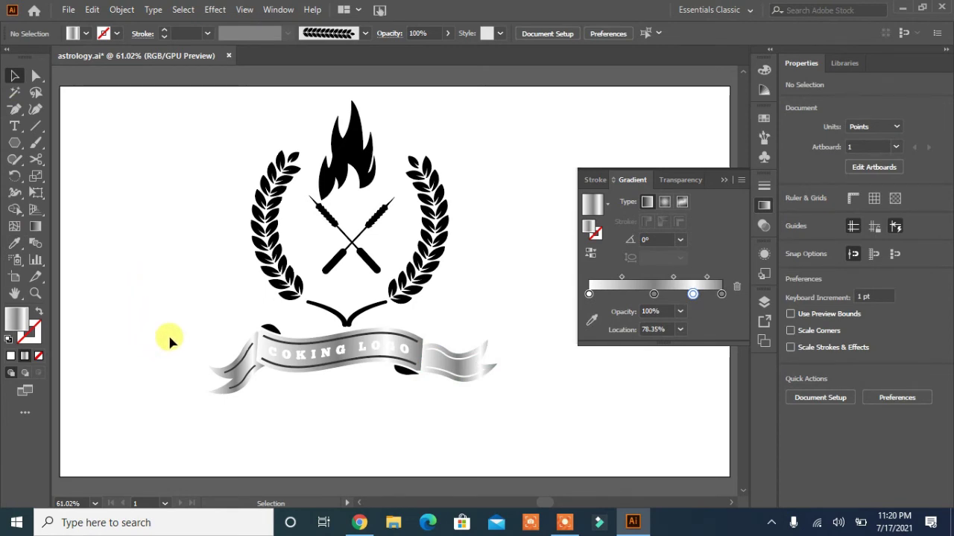
Step: Fill the middle ribbon group's text white
left_click(288, 346)
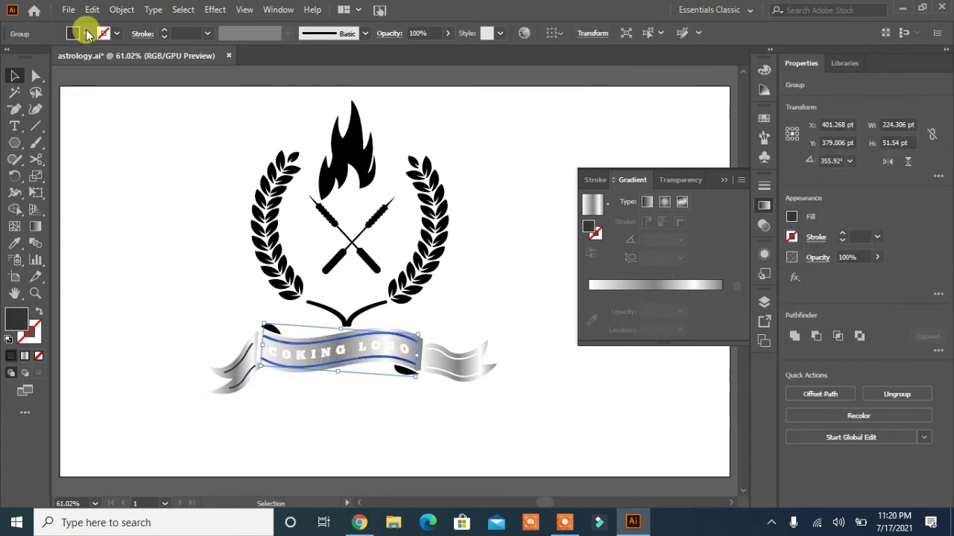
left_click(73, 32)
left_click(19, 52)
left_click(117, 302)
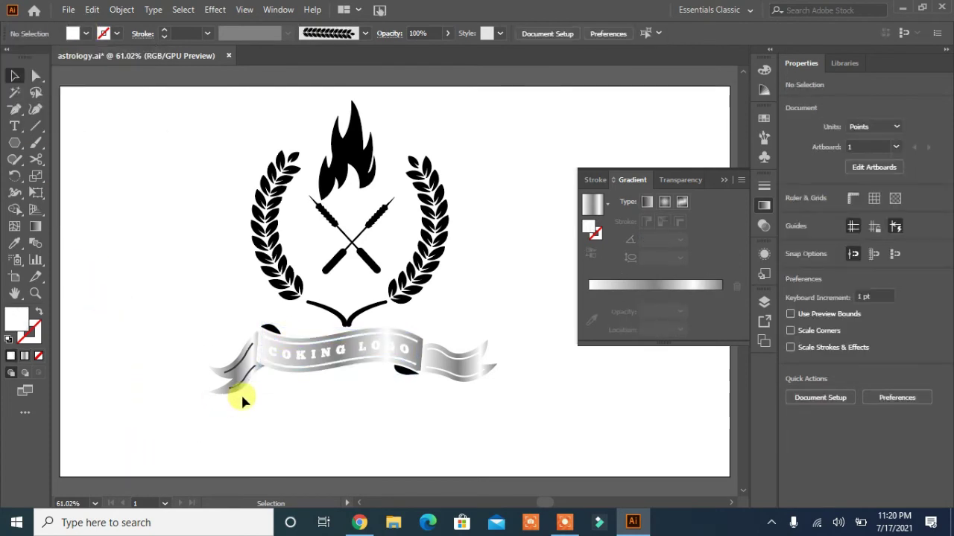
Step: Group both laurels with the curved swash and fill the group orange
left_click(271, 239)
left_click(272, 238, "shift")
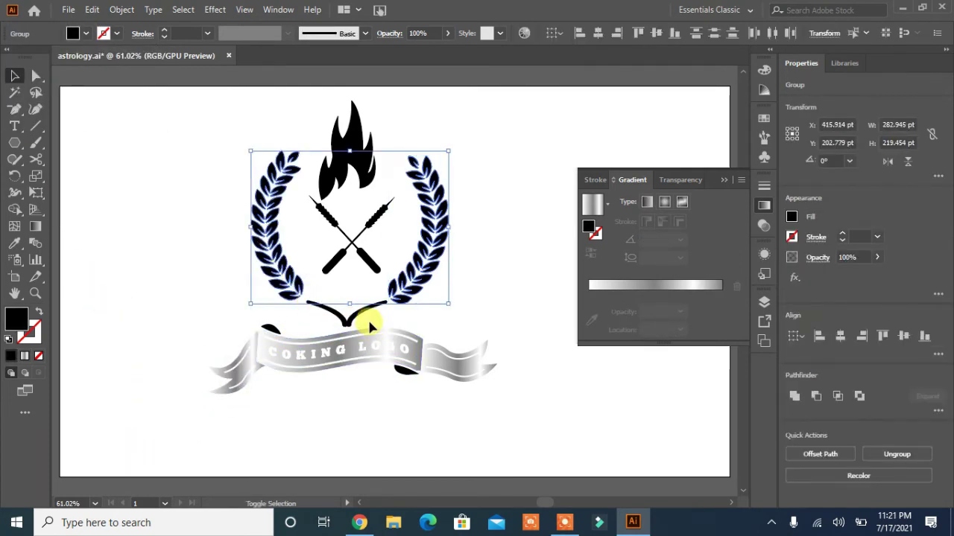
left_click(336, 326, "shift")
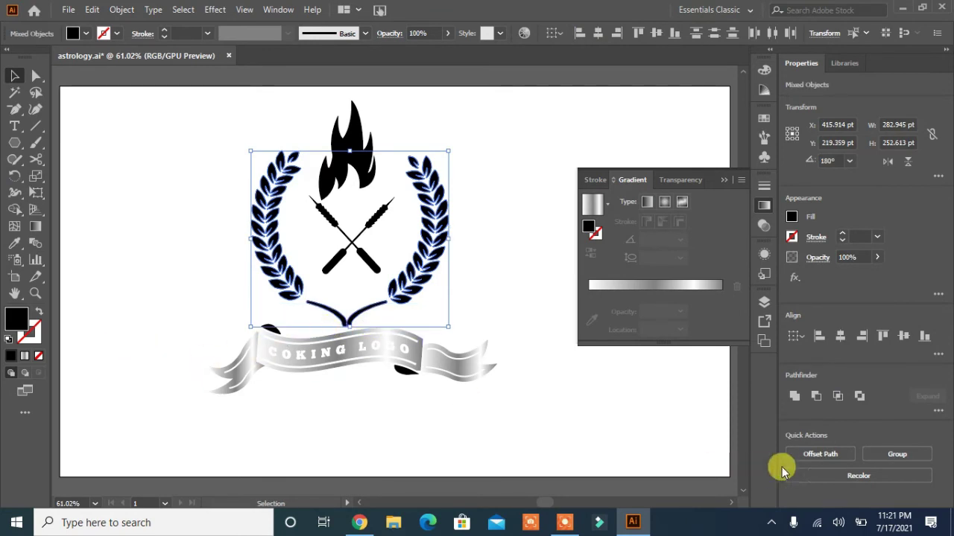
left_click(897, 454)
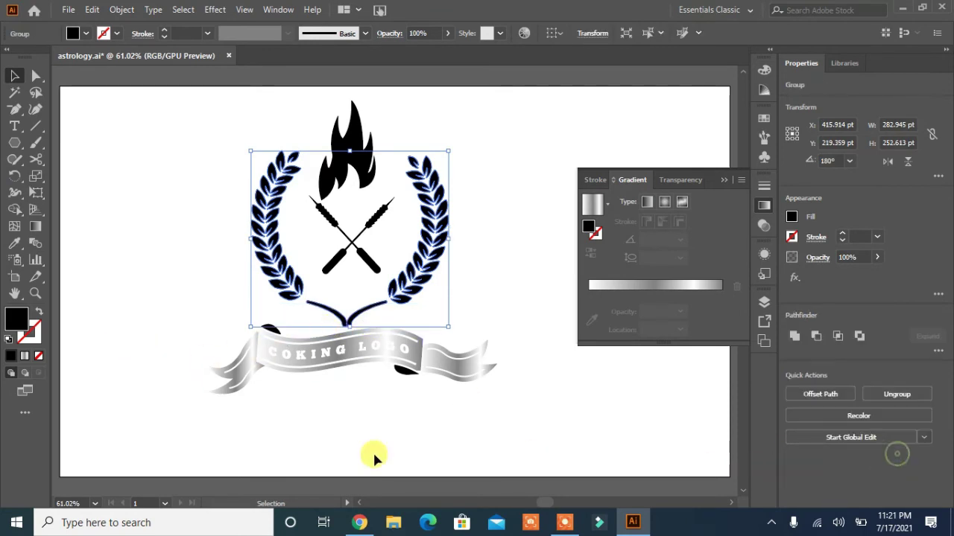
left_click(86, 33)
left_click(136, 61)
left_click(177, 292)
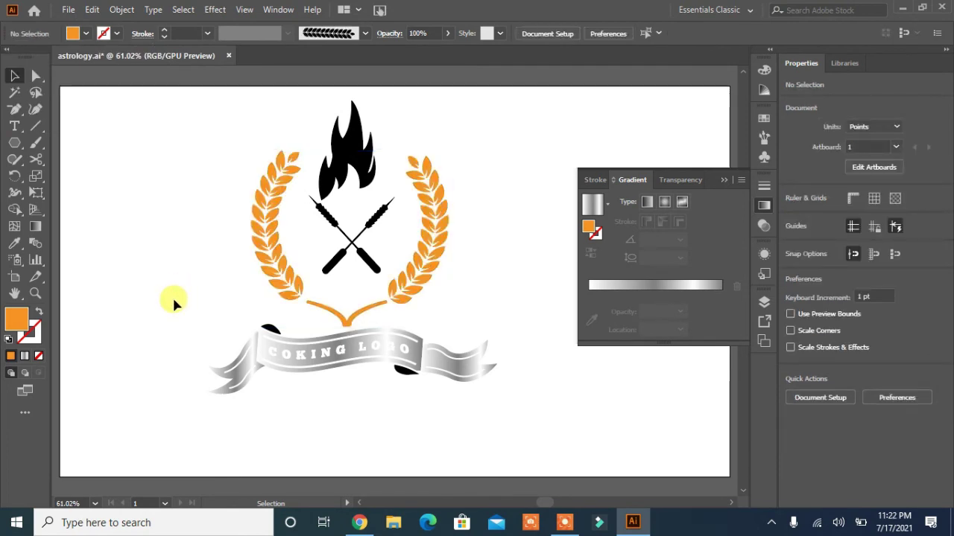
Step: Make the right and middle gradient stops of the ribbon's centre band red
left_click(348, 335)
left_click(721, 311)
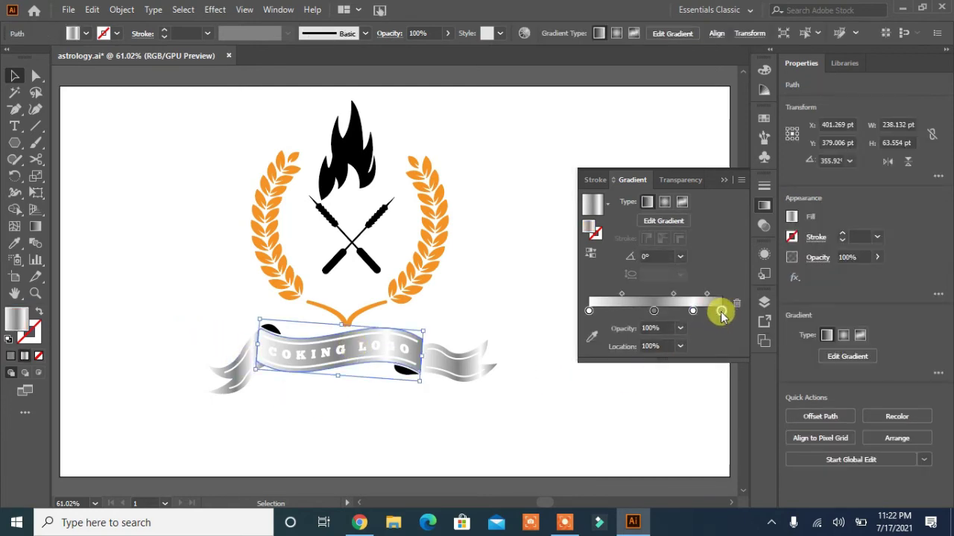
double_click(722, 311)
left_click(638, 359)
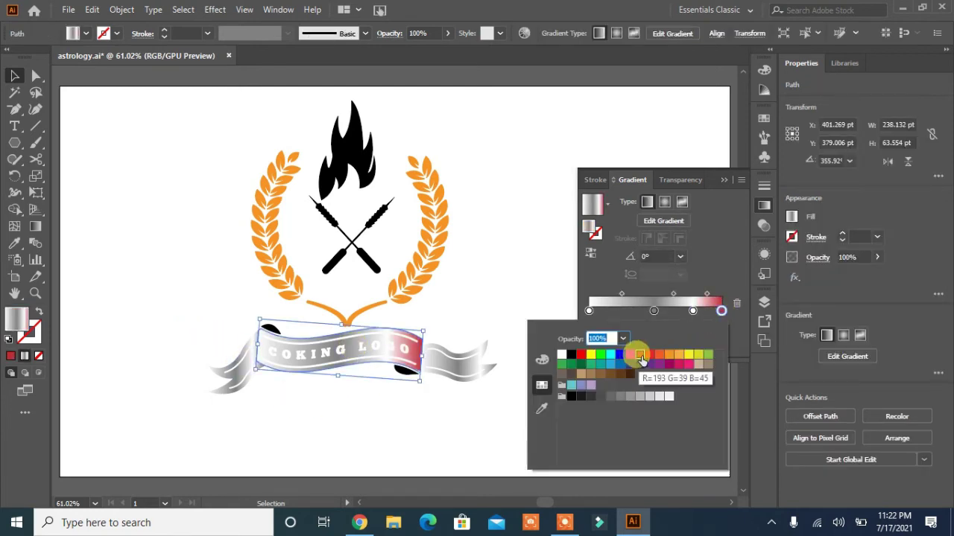
left_click(653, 311)
double_click(653, 311)
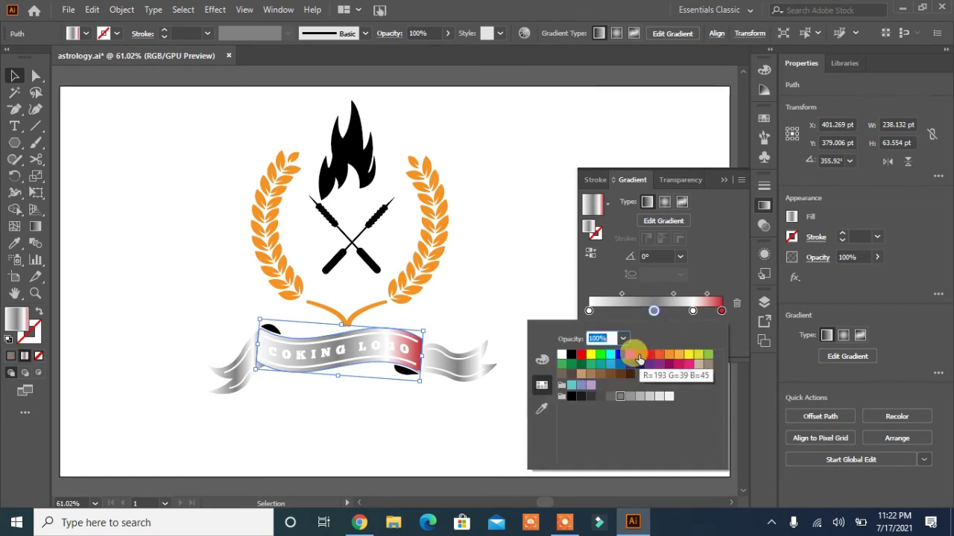
left_click(638, 359)
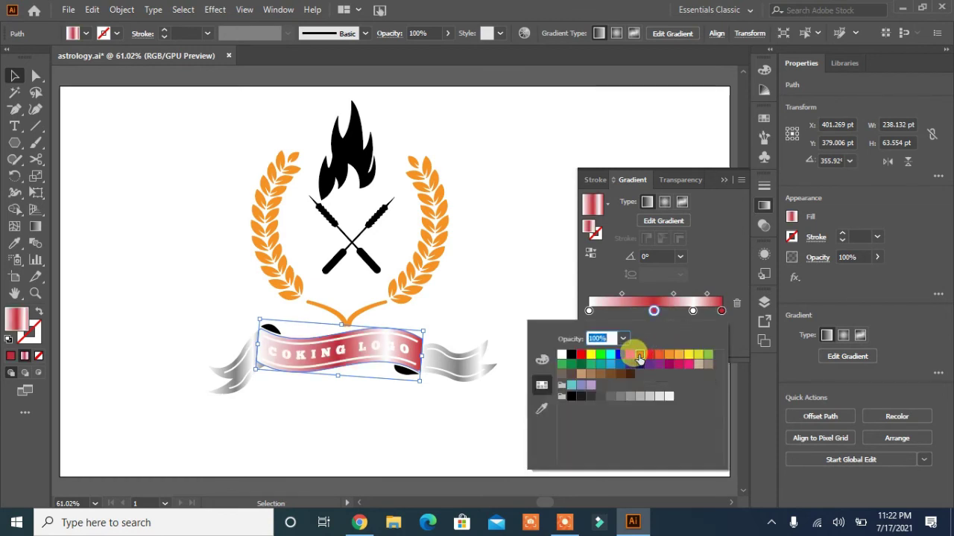
left_click(149, 249)
Step: Copy the band's red gradient onto the left and right ribbon tails with the Eyedropper
left_click(212, 395)
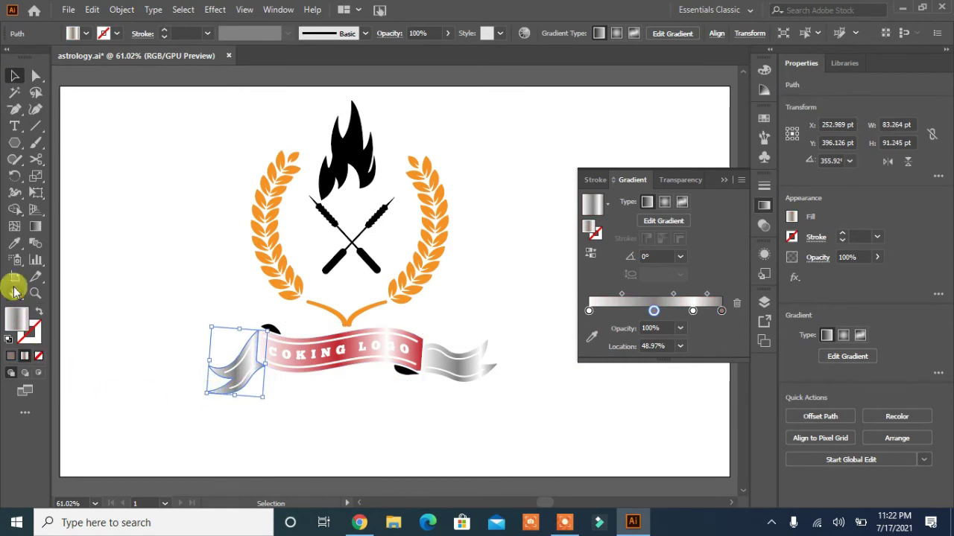
left_click(14, 242)
left_click(373, 335)
left_click(14, 75)
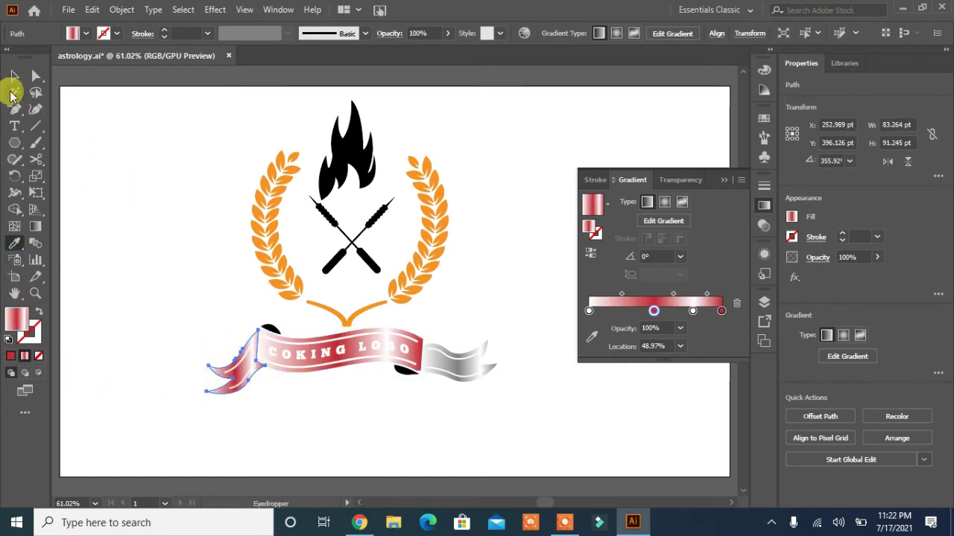
left_click(481, 365)
left_click(15, 244)
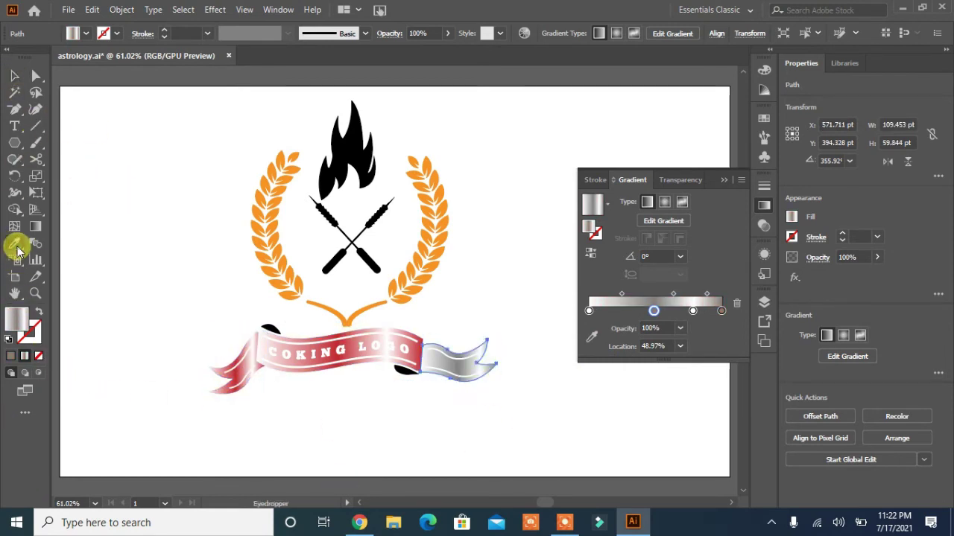
left_click(390, 349)
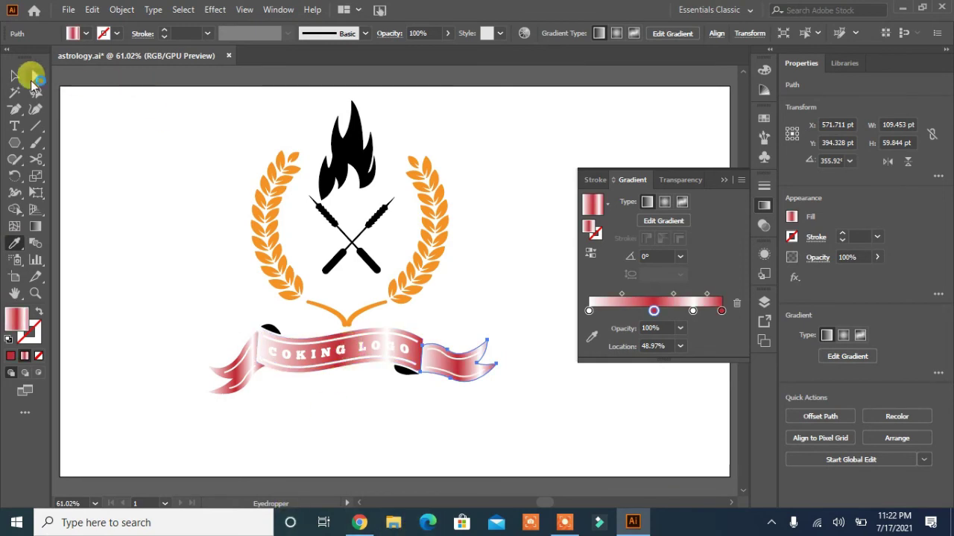
left_click(14, 76)
left_click(190, 423)
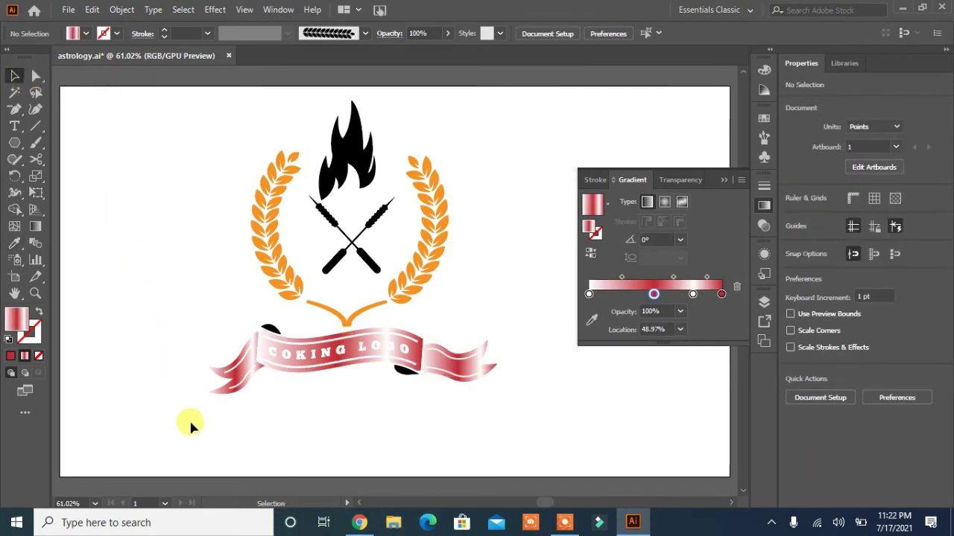
Step: Fill the dark fold pieces behind the ribbon grey
left_click(268, 335)
left_click(300, 432)
left_click(271, 328)
left_click(403, 374, "shift")
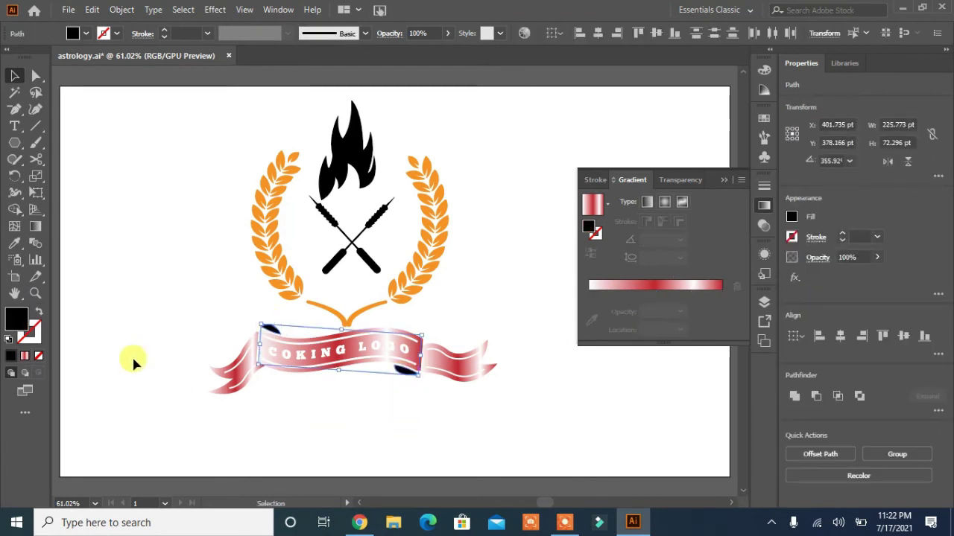
left_click(79, 32)
left_click(78, 110)
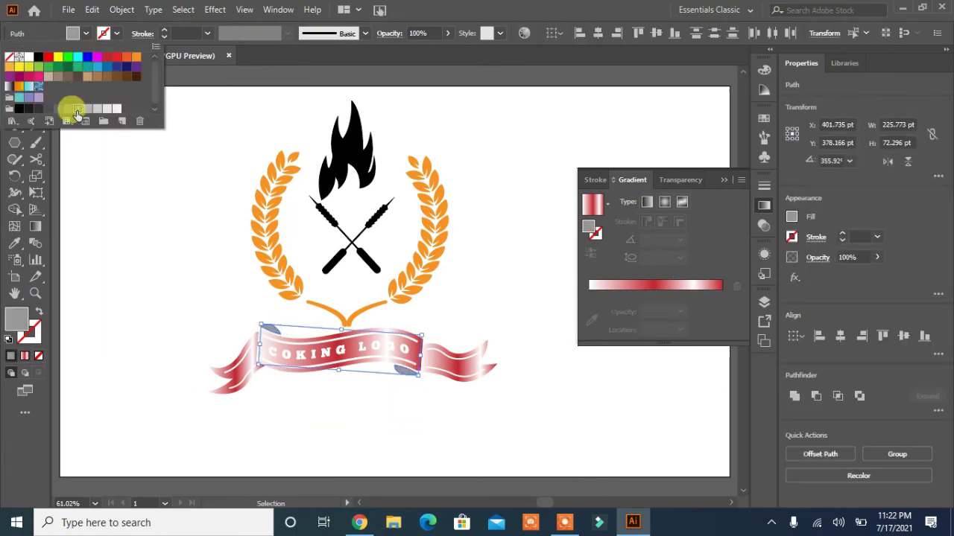
left_click(138, 261)
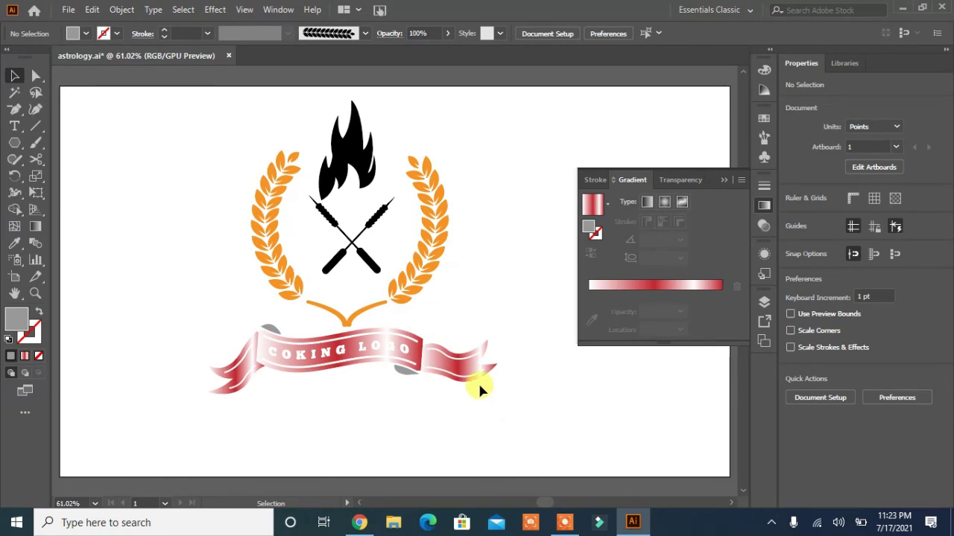
Step: Fill the laurel wreath group red
left_click(415, 282)
left_click(81, 34)
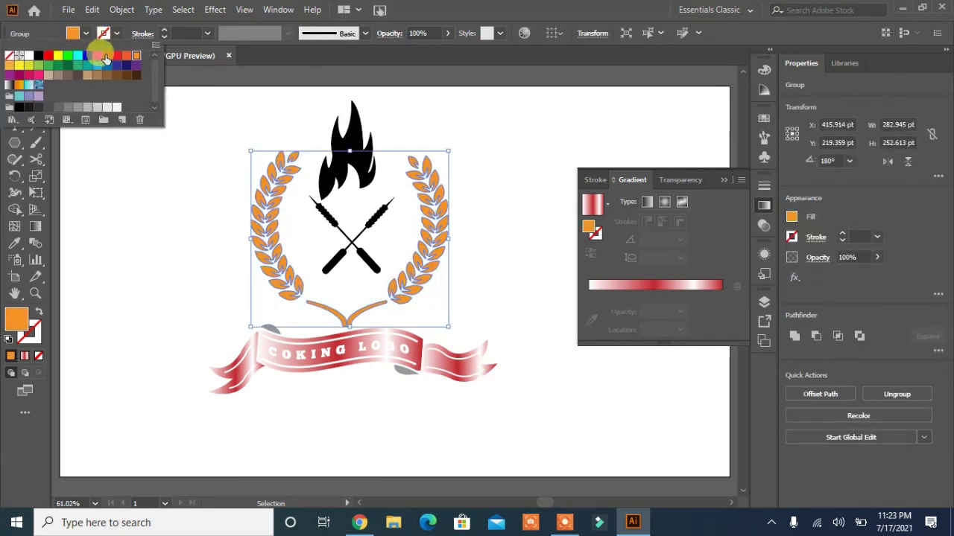
left_click(106, 55)
left_click(183, 270)
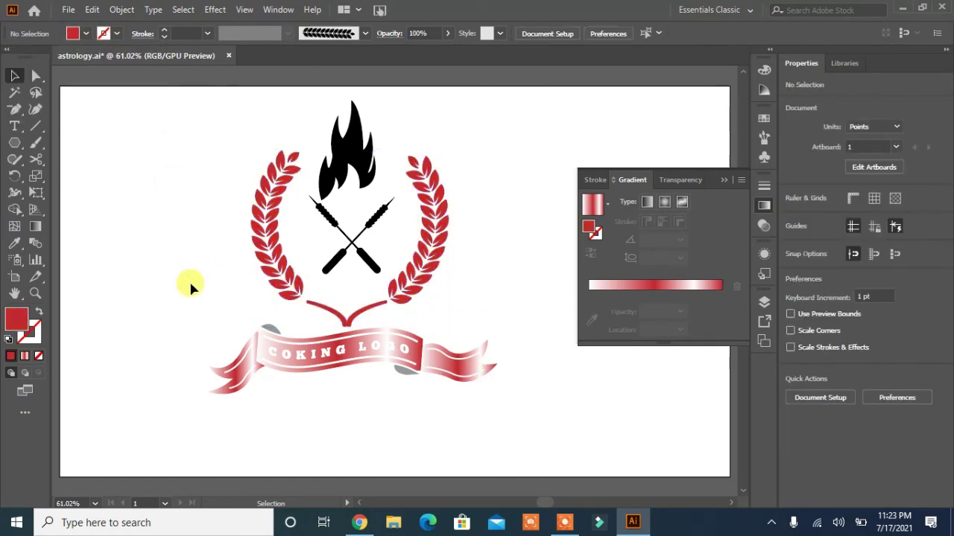
Step: Fill the black flame orange
left_click(340, 149)
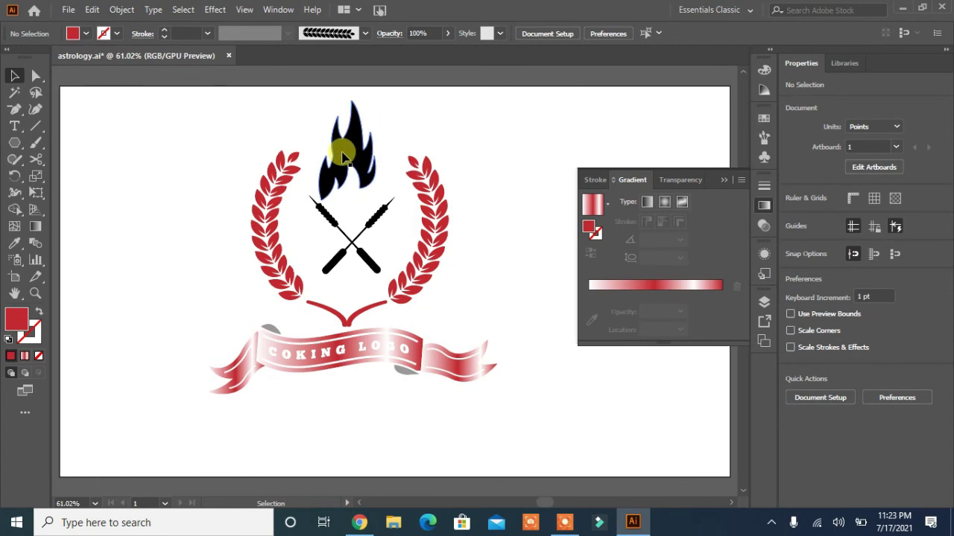
left_click(87, 33)
left_click(132, 53)
left_click(156, 211)
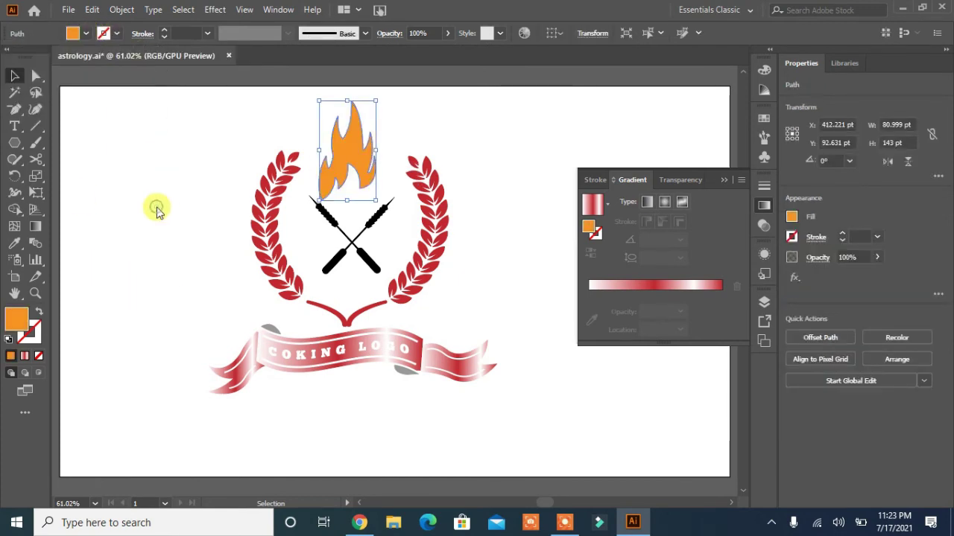
left_click(157, 210)
Step: Fill the crossed skewers red-orange
left_click(332, 263)
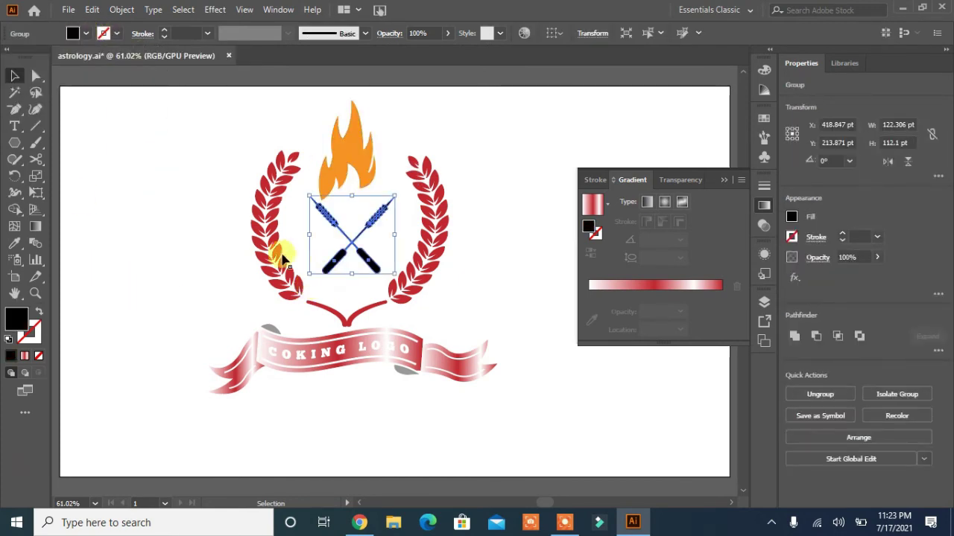
left_click(87, 33)
left_click(128, 57)
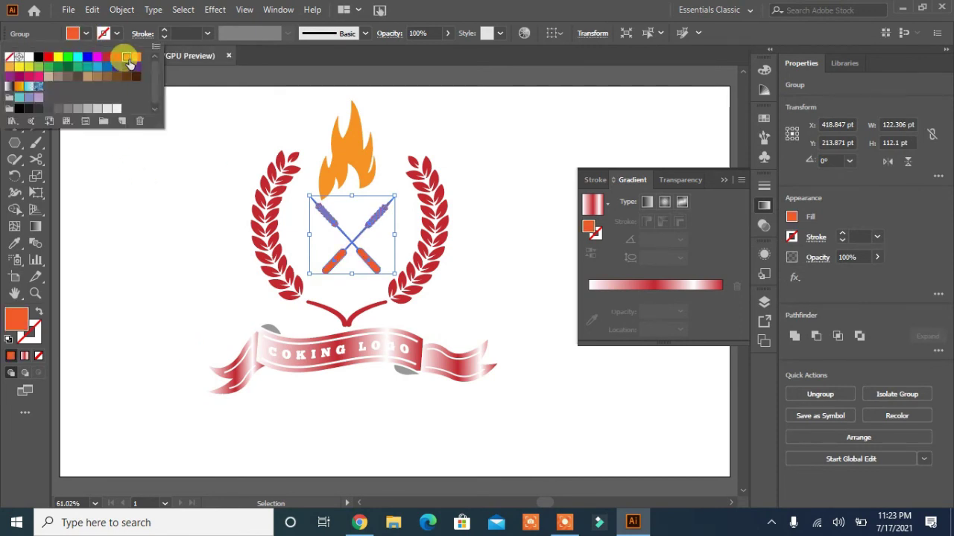
left_click(173, 168)
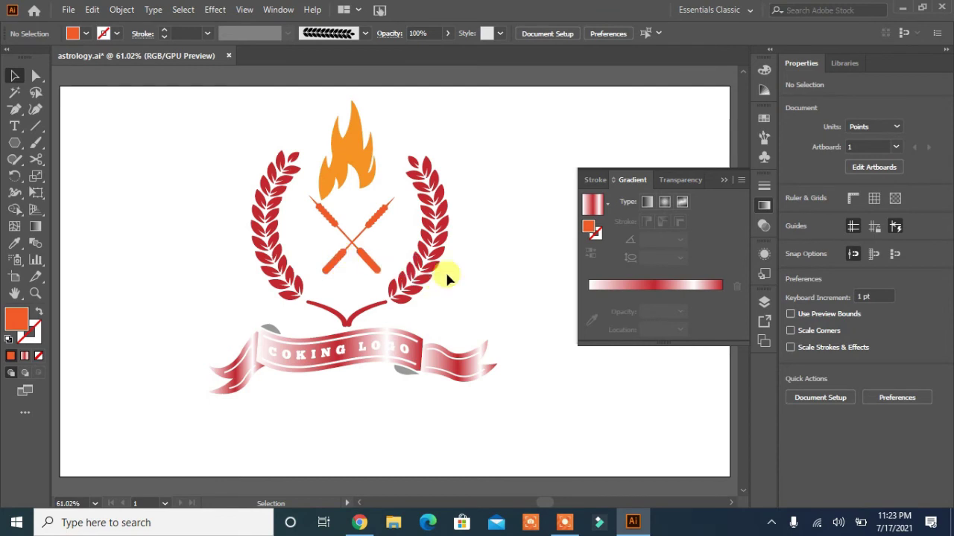
Step: Widen the orange flame slightly by dragging its bounding-box handle
left_click(361, 186)
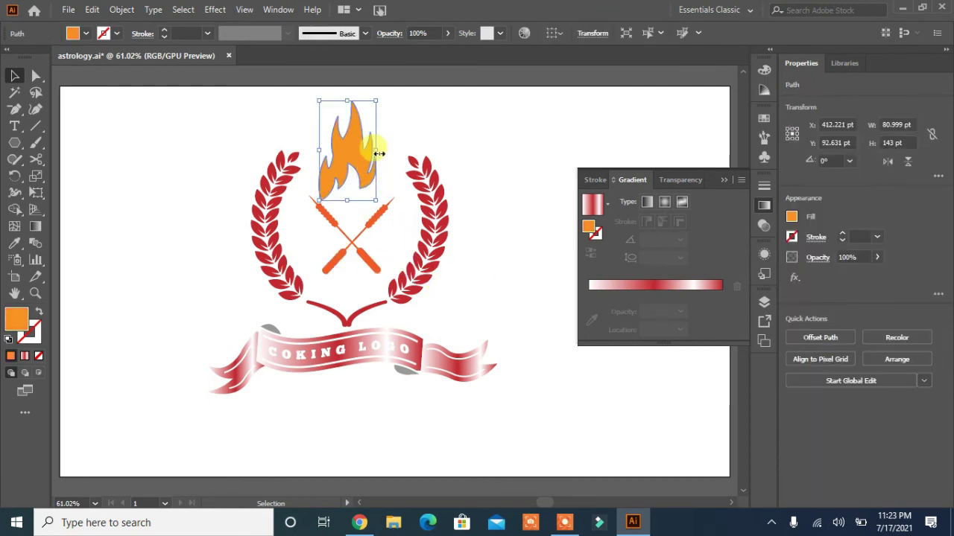
left_click_drag(379, 153, 373, 149)
left_click(499, 278)
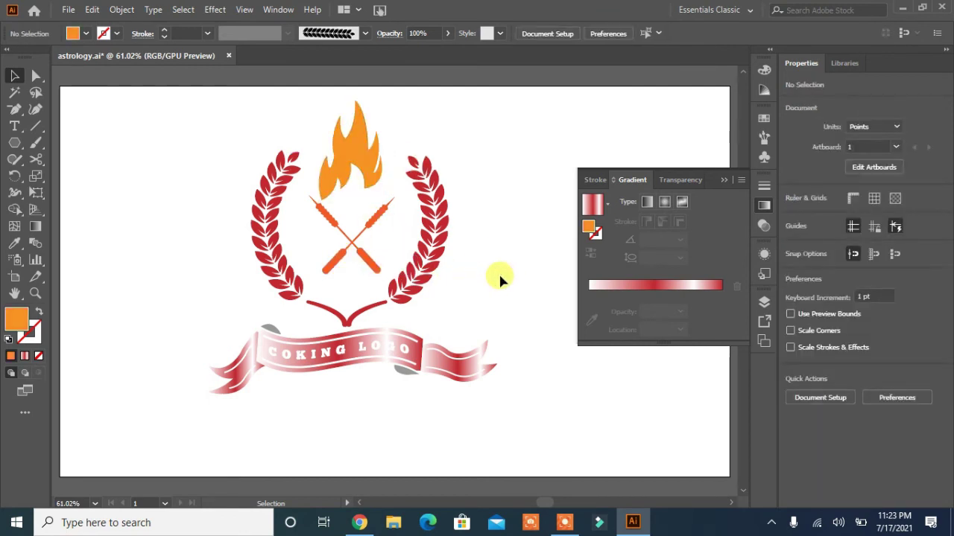
left_click(364, 158)
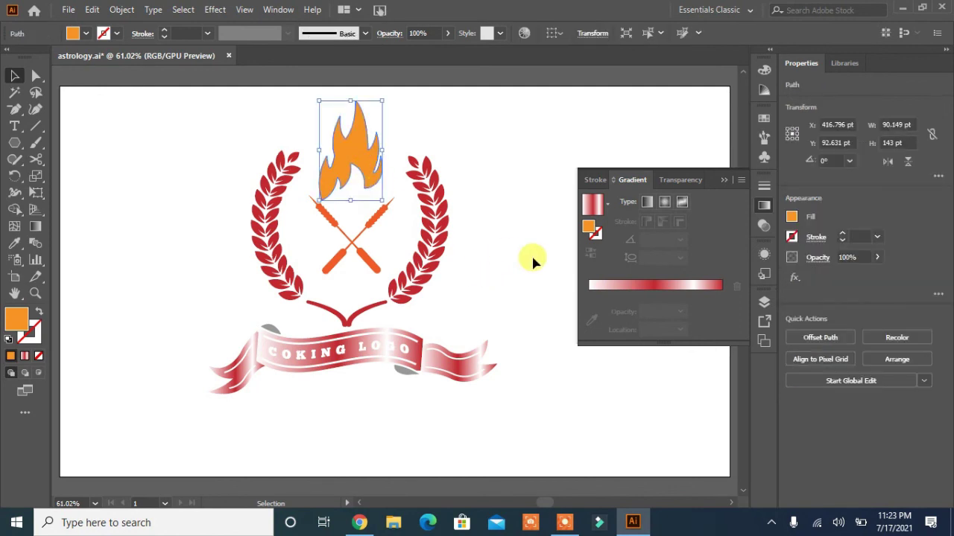
left_click(532, 257)
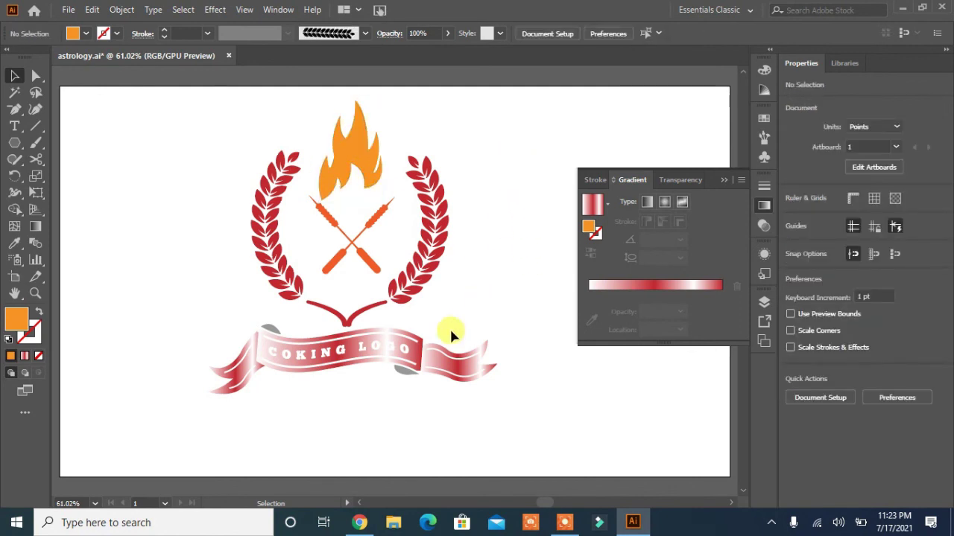
left_click(321, 356)
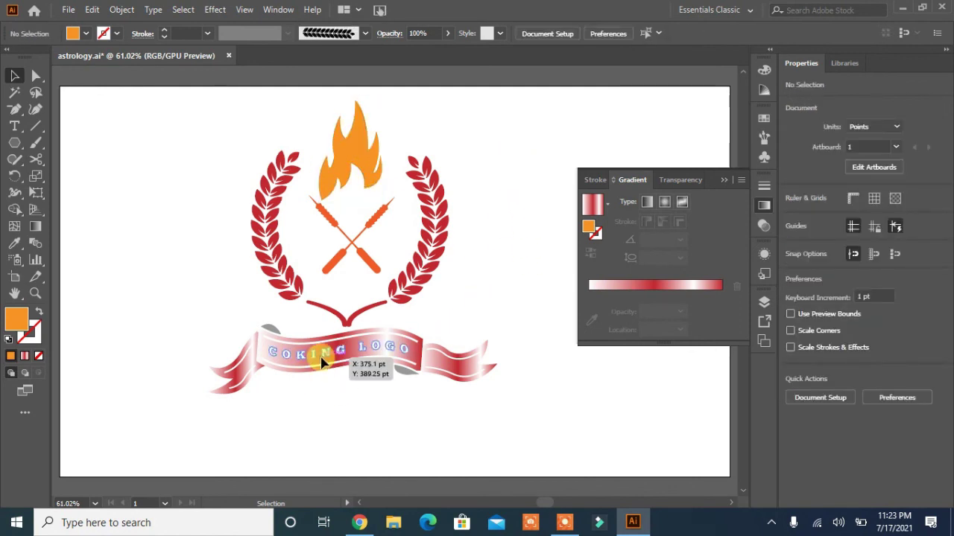
Step: Fill the COKING LOGO text red
left_click(85, 34)
left_click(107, 57)
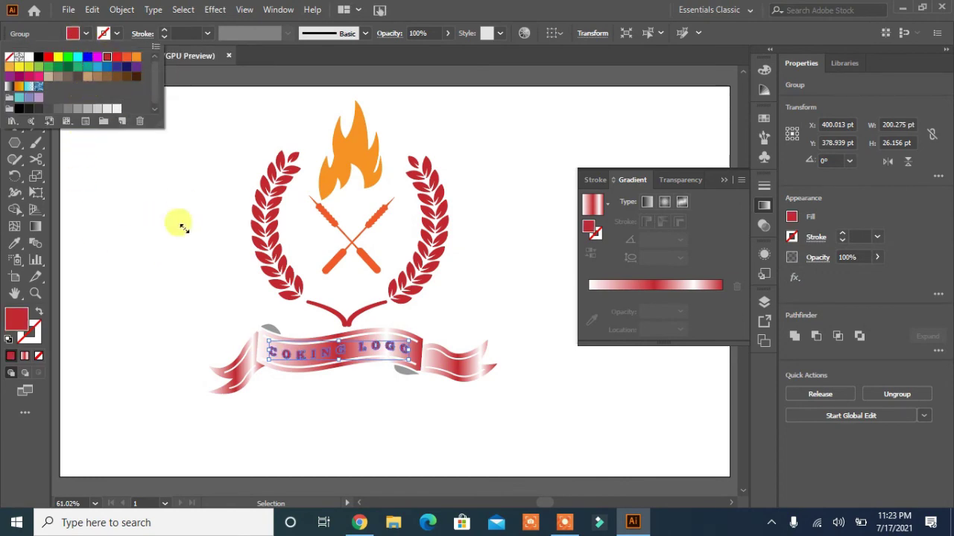
left_click(92, 10)
left_click(93, 11)
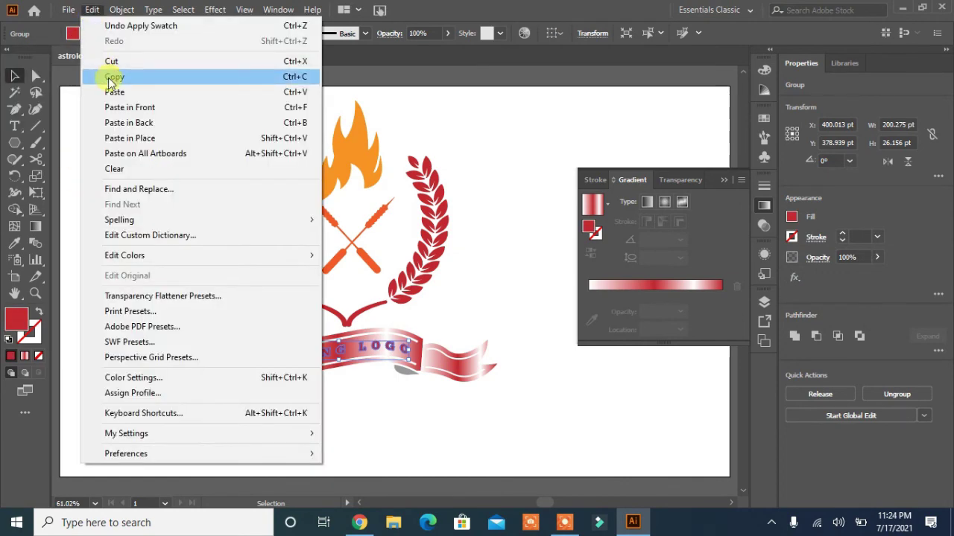
left_click(91, 10)
left_click(92, 11)
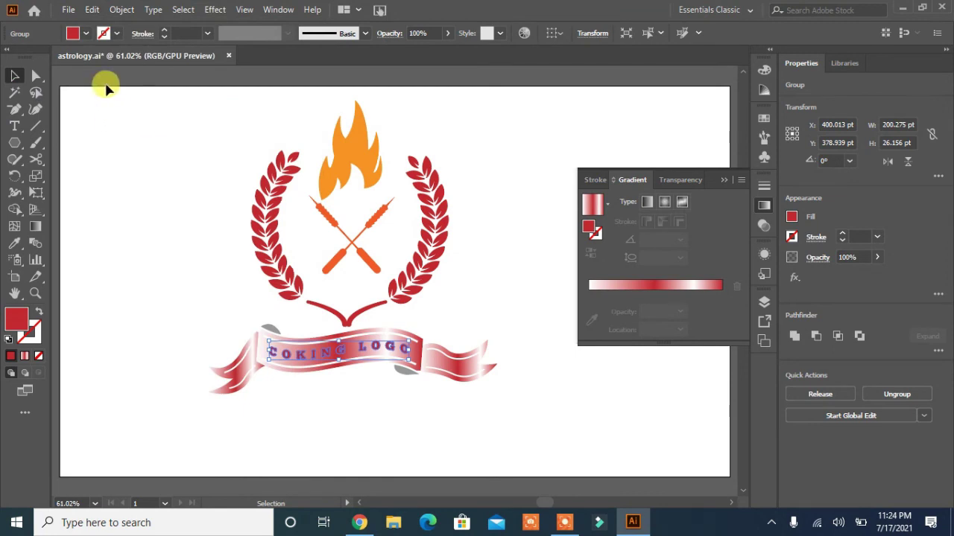
Step: Give the text a white outline stroke of 4 pt
left_click(165, 35)
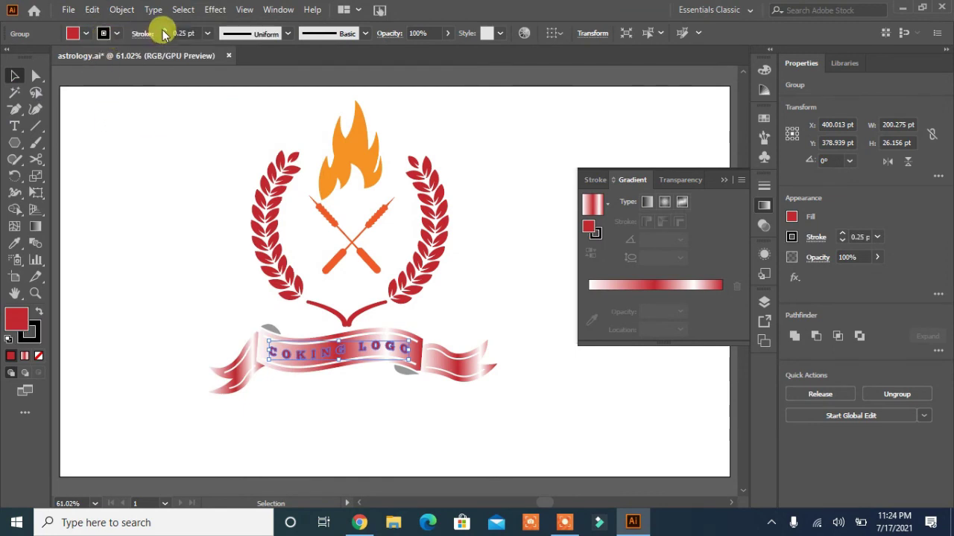
left_click(103, 33)
left_click(28, 56)
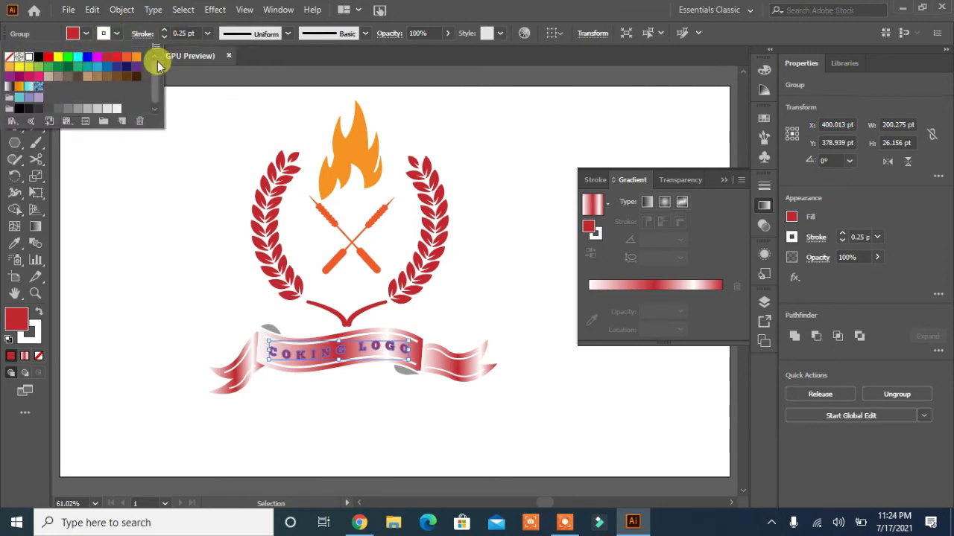
left_click(164, 30)
left_click(164, 30)
left_click(164, 29)
type("6")
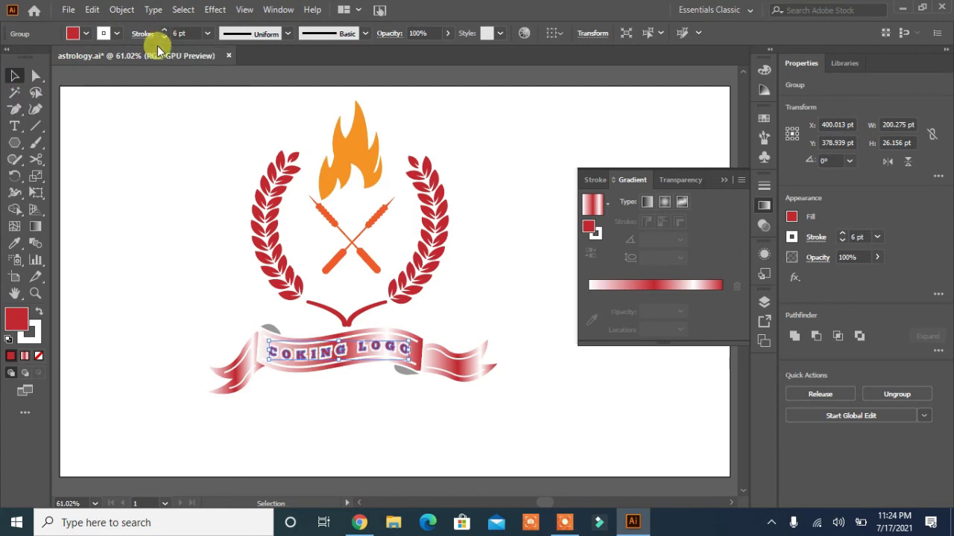
left_click(164, 30)
left_click(164, 30)
left_click(165, 38)
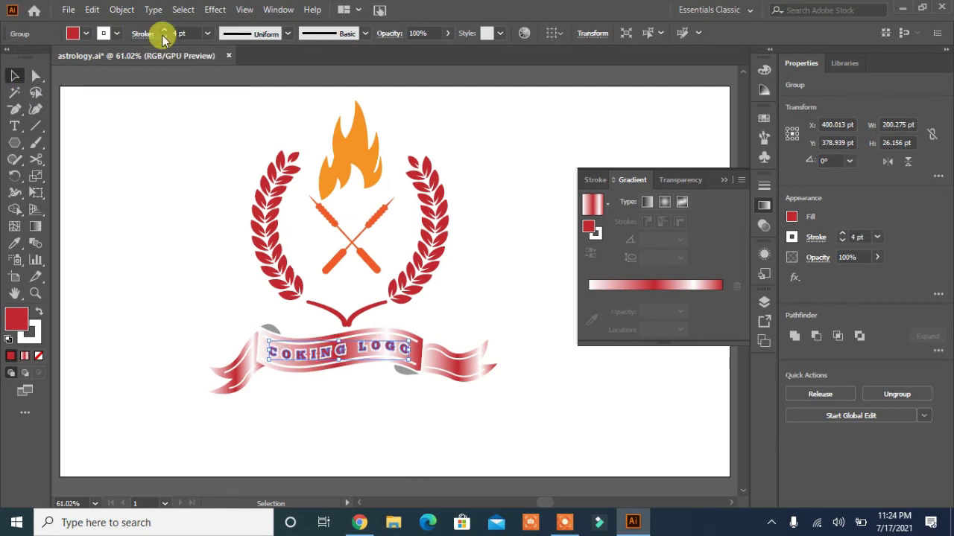
left_click(161, 247)
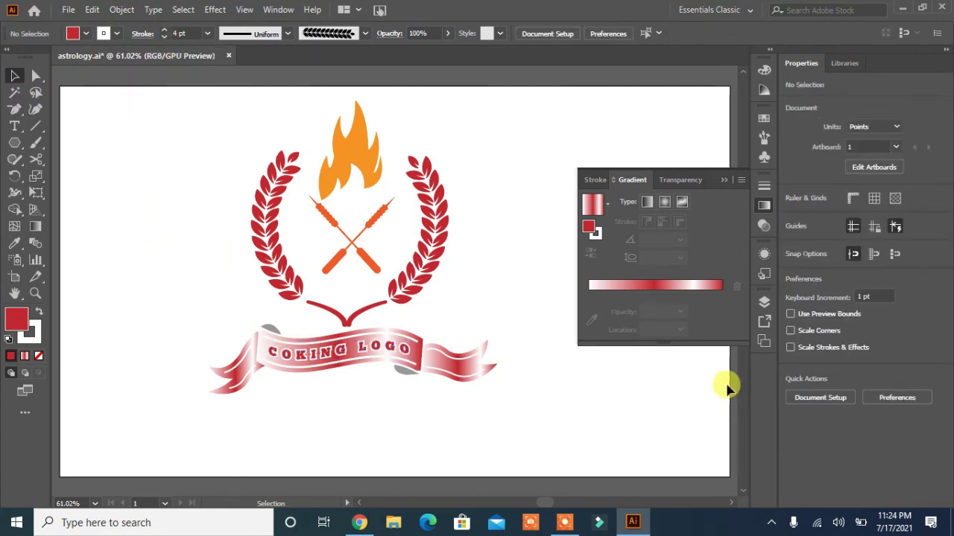
Step: Select the text group and expand Layer 1 in the Layers panel
left_click(343, 356)
left_click(763, 310)
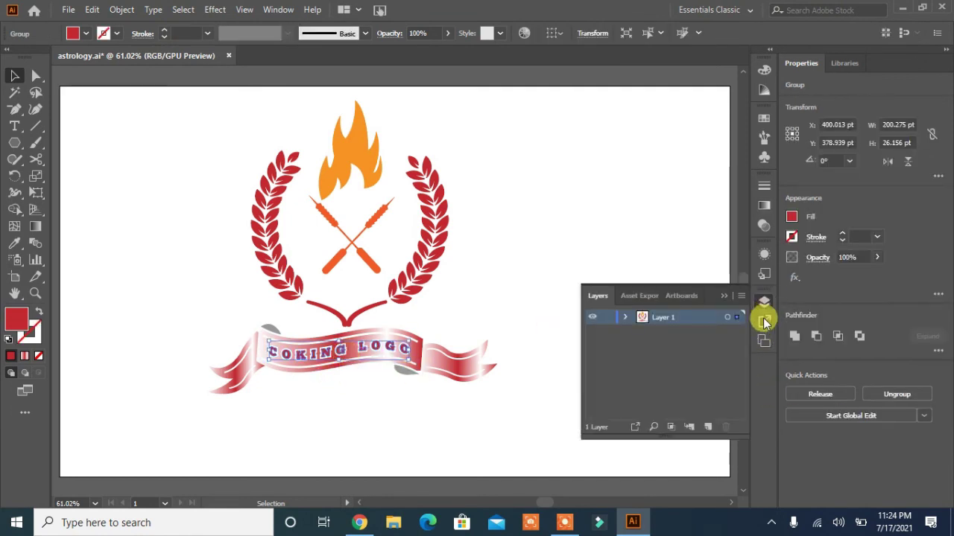
left_click(625, 318)
Step: Target the text group in Layers and confirm its red fill
left_click(656, 347)
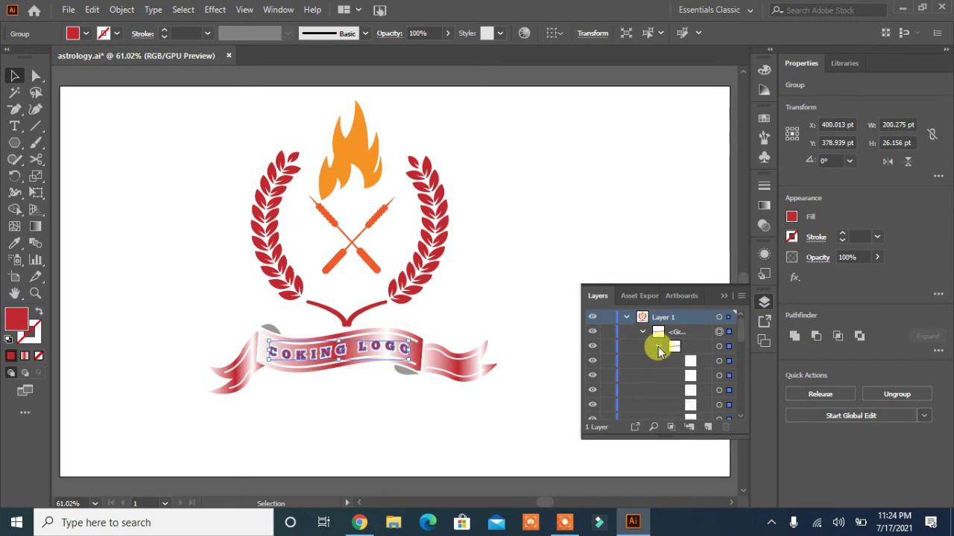
left_click(656, 346)
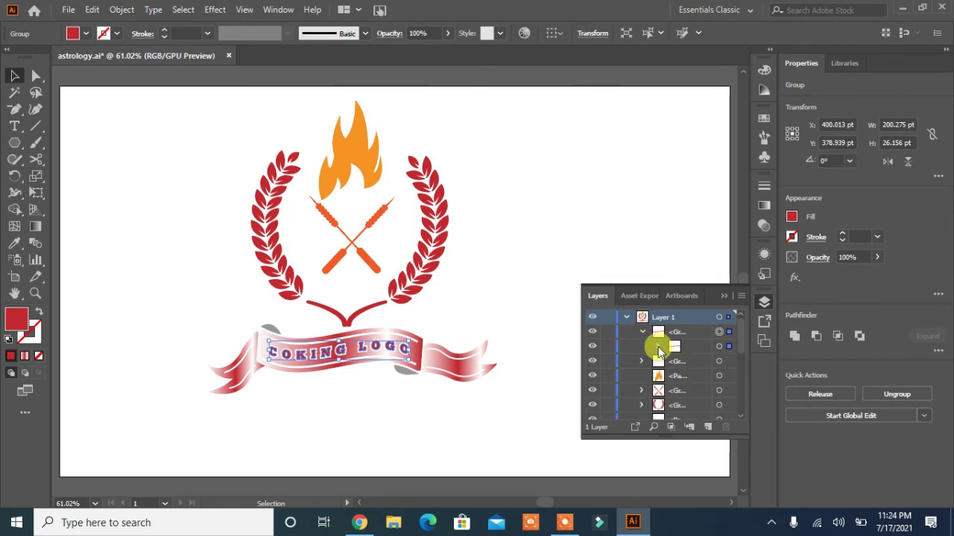
left_click(718, 331)
left_click(84, 33)
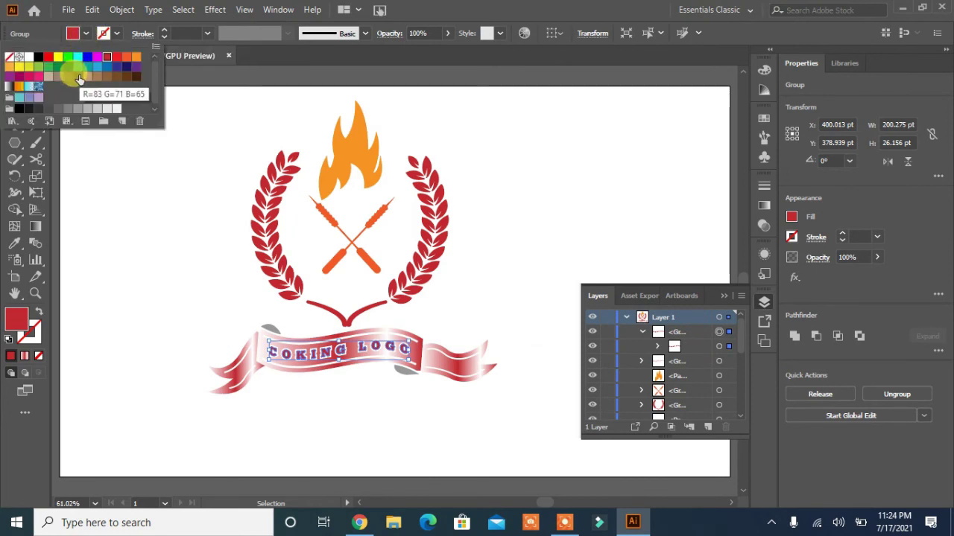
left_click(75, 33)
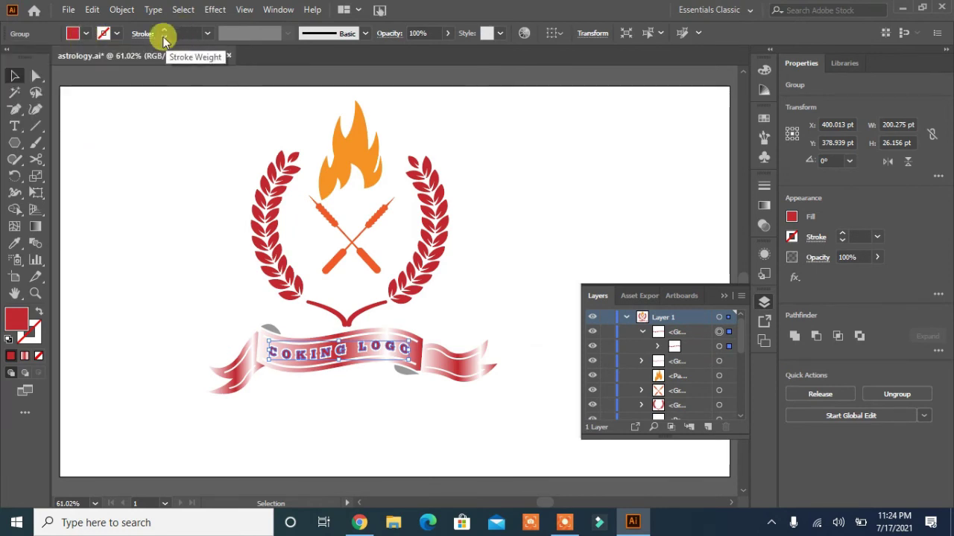
left_click(172, 214)
left_click_drag(356, 356, 357, 358)
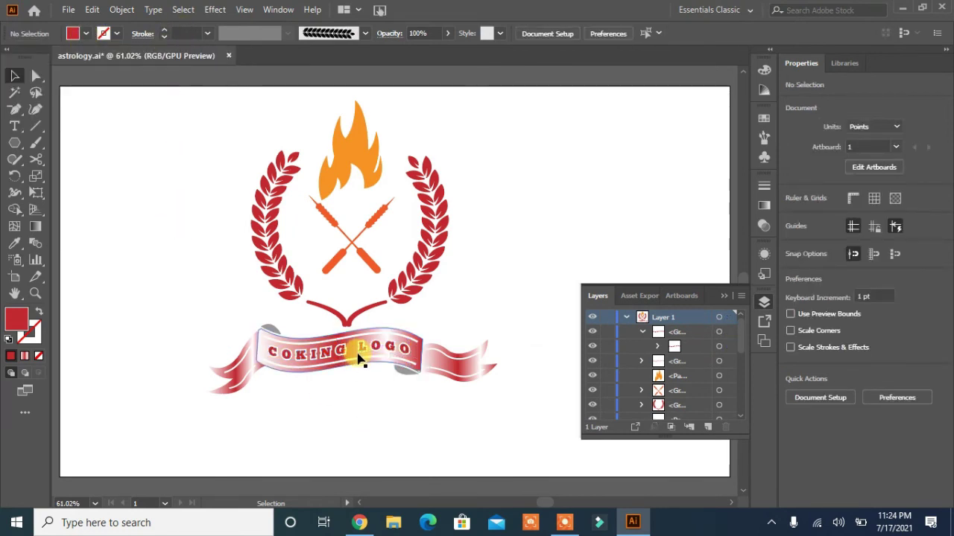
left_click(358, 358)
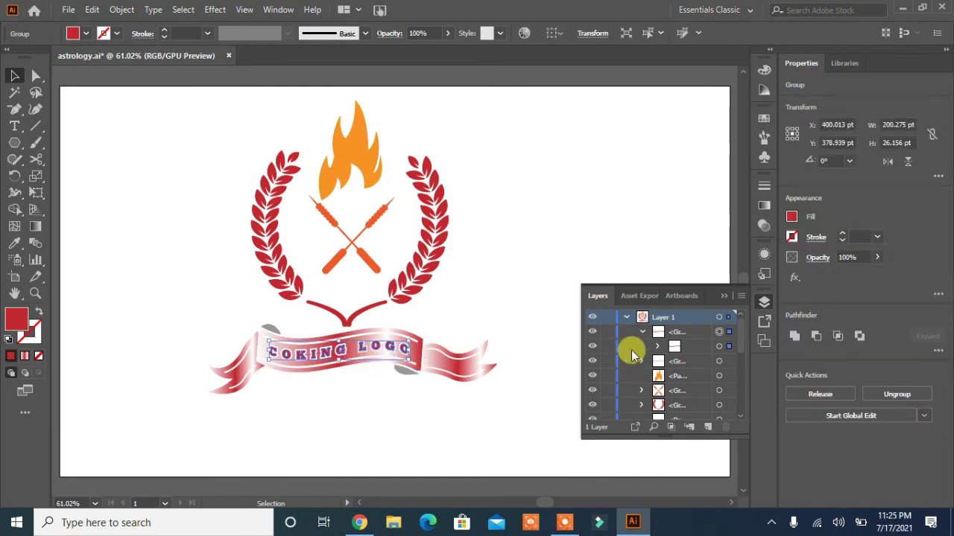
Step: Expand the text group to list its letters, inspect the letter O, and reselect the group
left_click(656, 333)
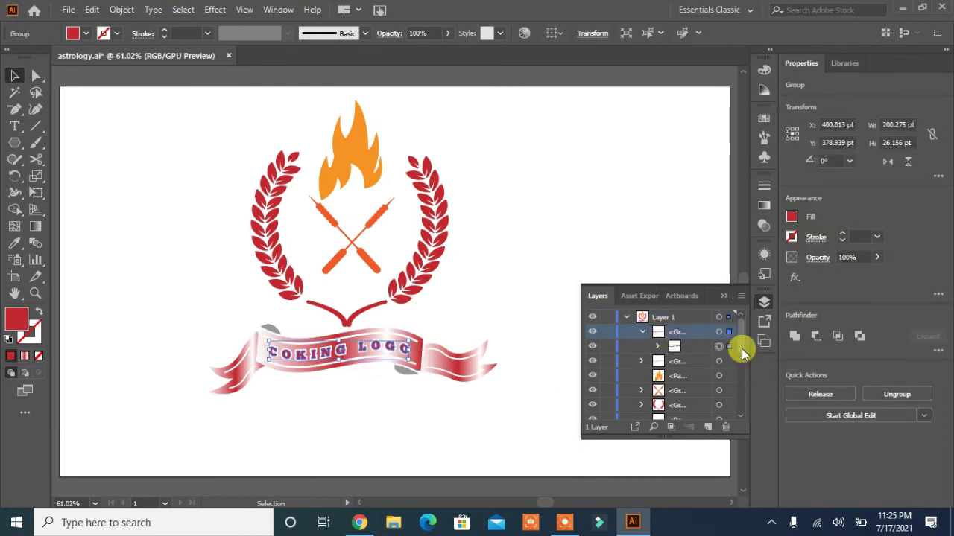
mouse_move(739, 347)
left_mouse_down()
mouse_move(747, 428)
mouse_move(741, 345)
left_mouse_up()
left_click(657, 347)
left_click(692, 362)
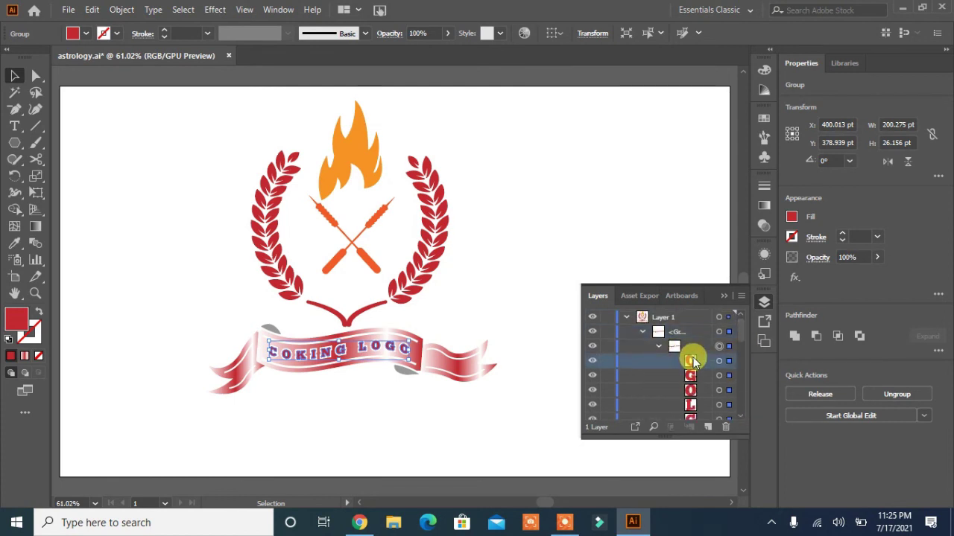
left_click(720, 362)
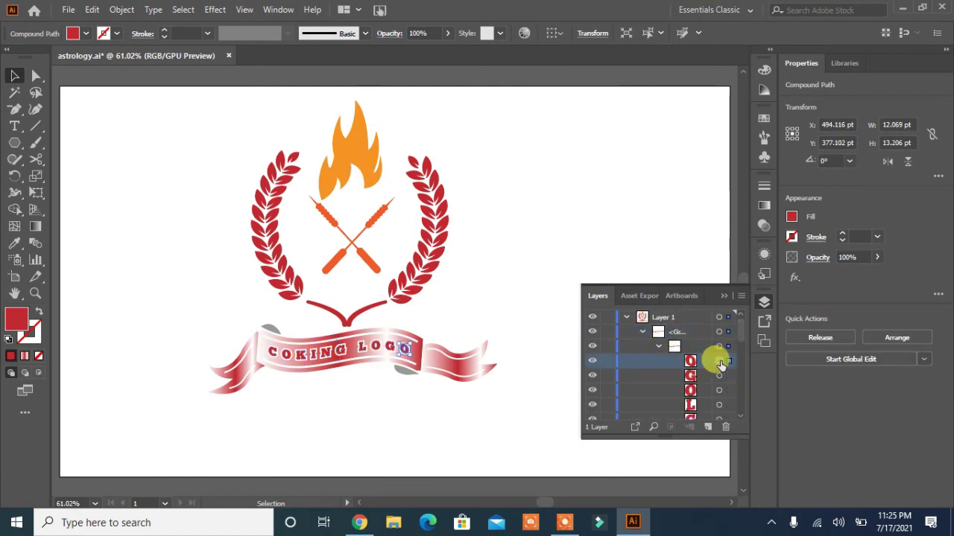
left_click(719, 347)
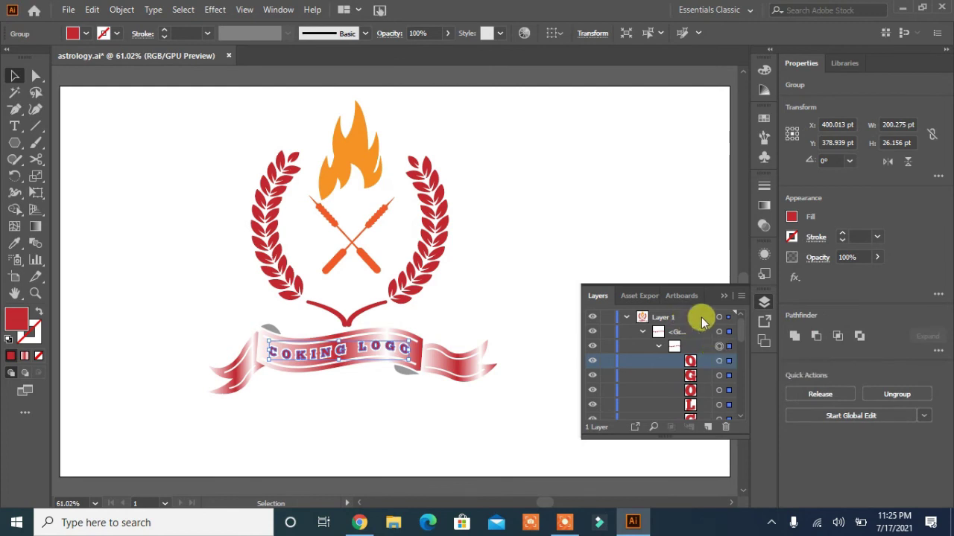
left_click(719, 362)
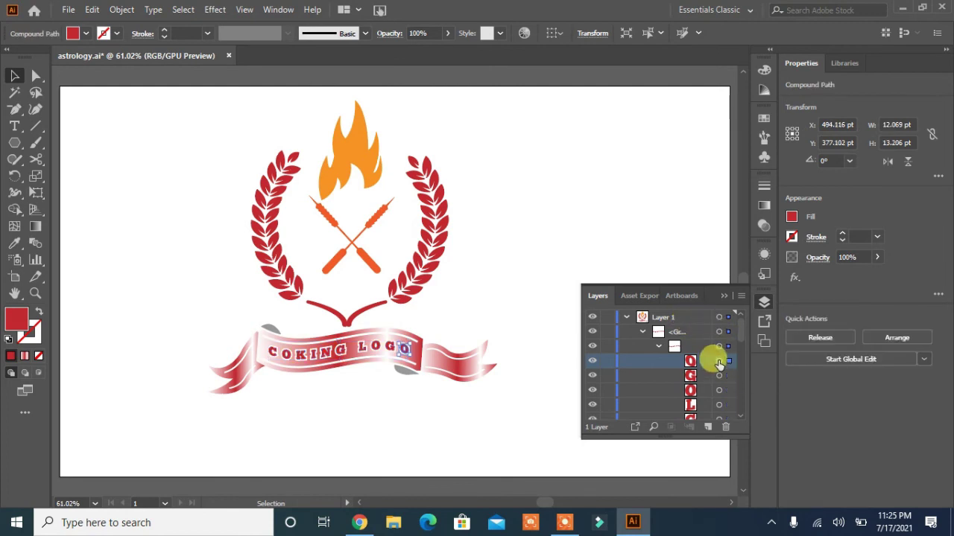
left_click(719, 347)
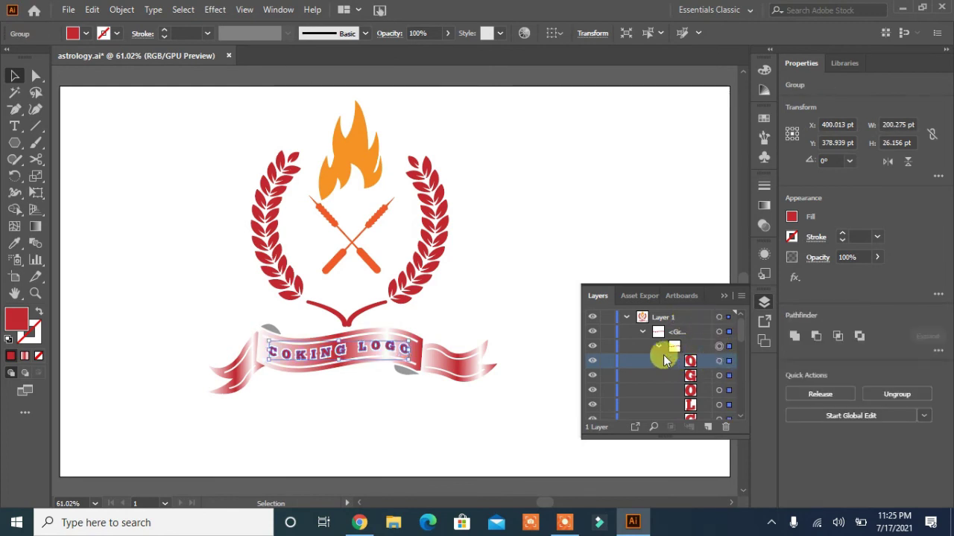
scroll(720, 358, "down", 5)
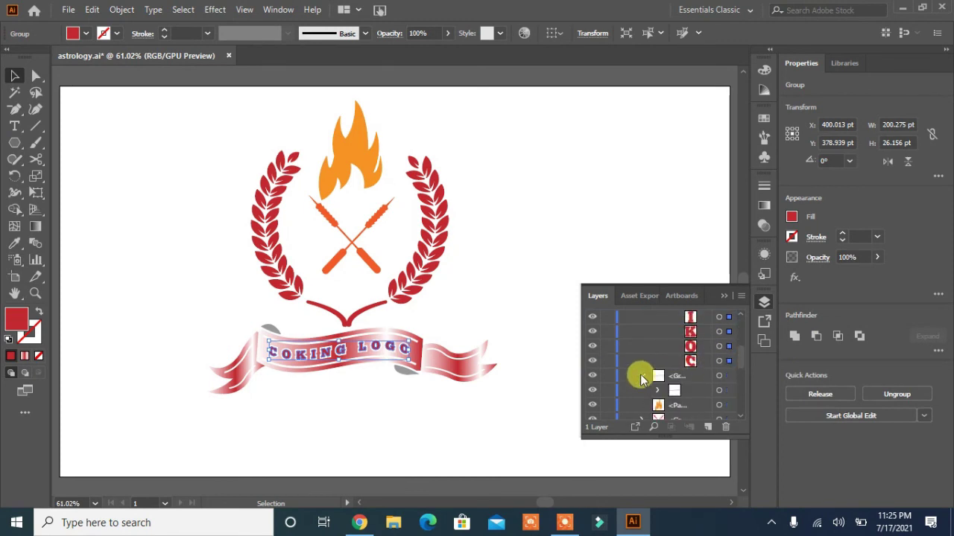
Step: Change the COKING LOGO outline to 2 pt light grey (R230 G230 B230)
left_click(719, 376)
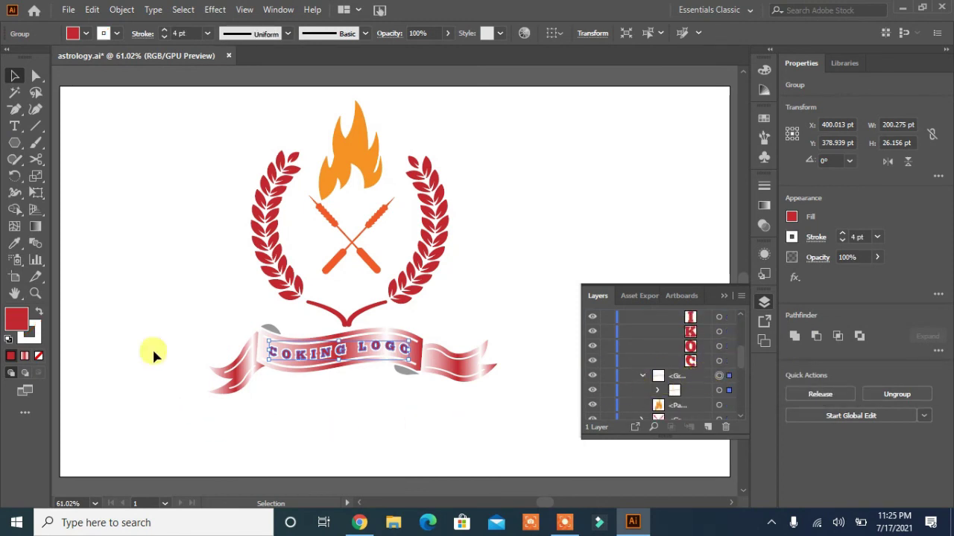
left_click(165, 37)
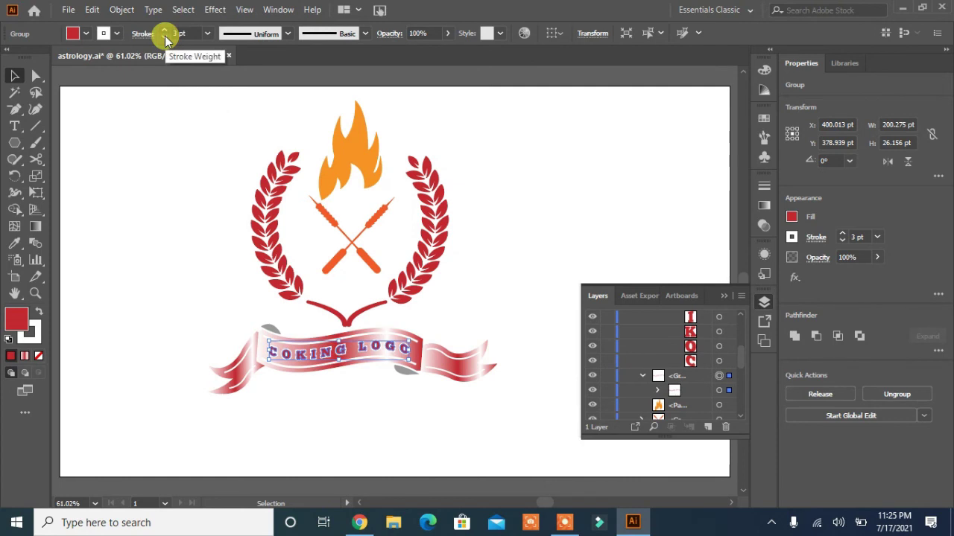
left_click(164, 36)
left_click(110, 35)
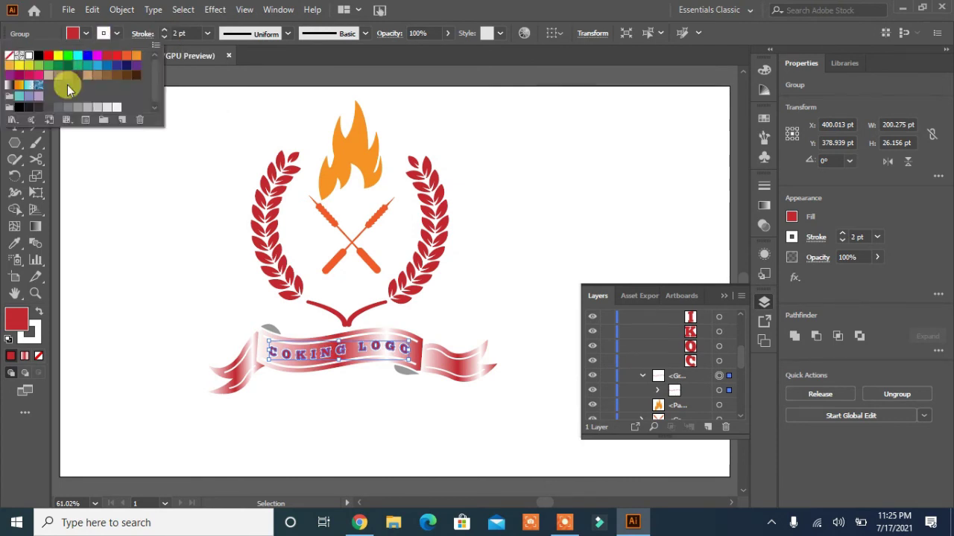
left_click(47, 108)
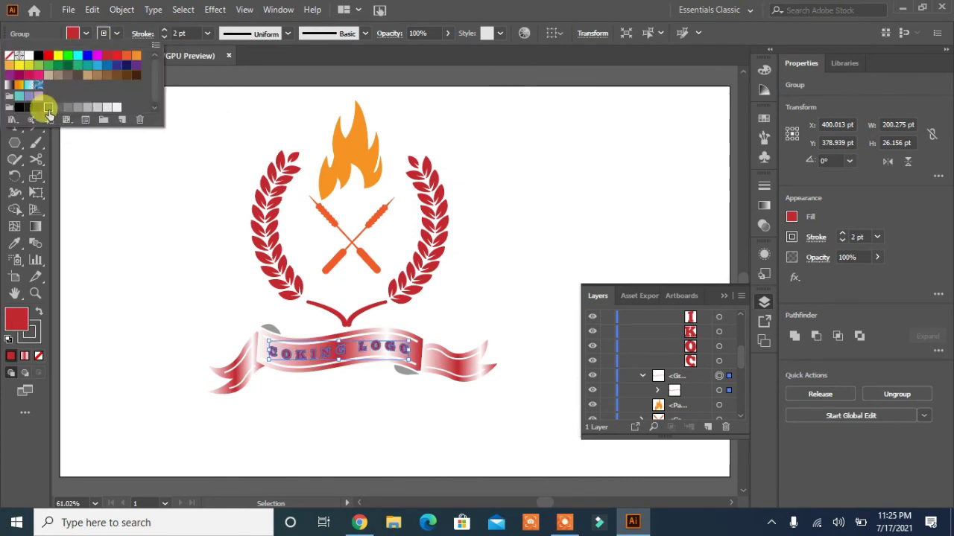
left_click(107, 108)
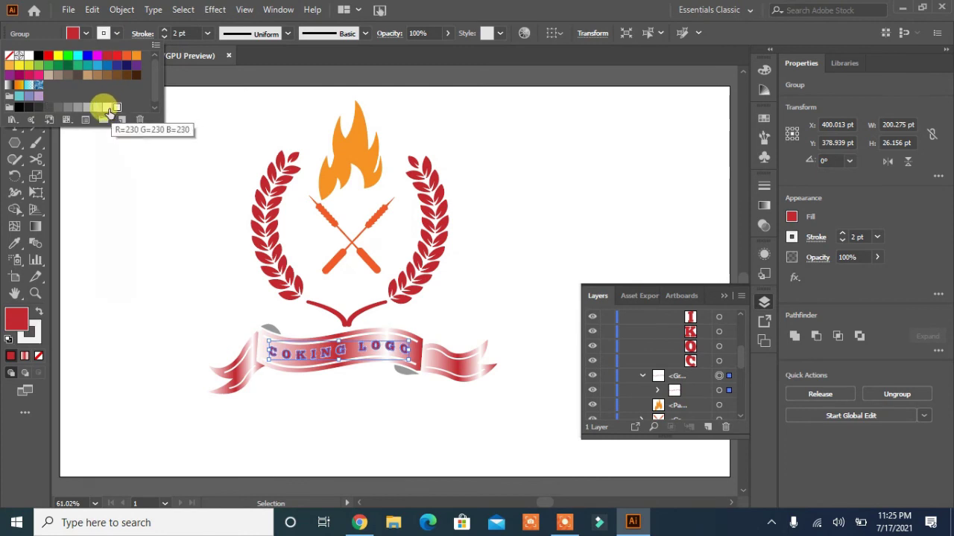
left_click(137, 246)
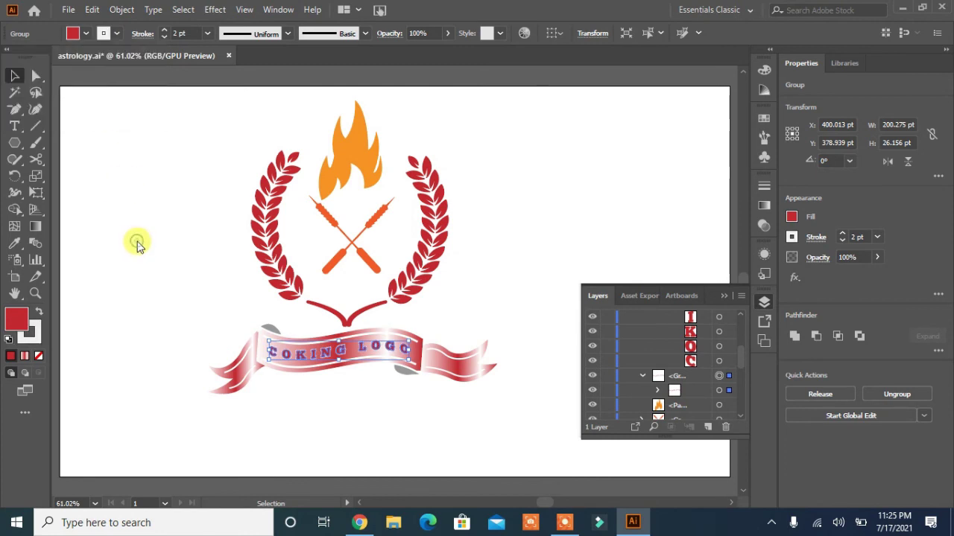
left_click(136, 240)
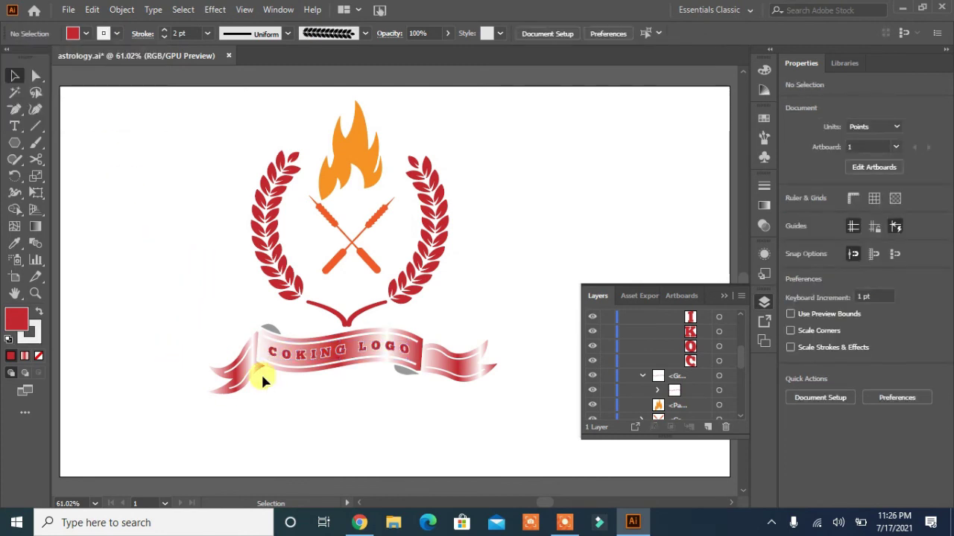
left_click(306, 356)
left_click(333, 423)
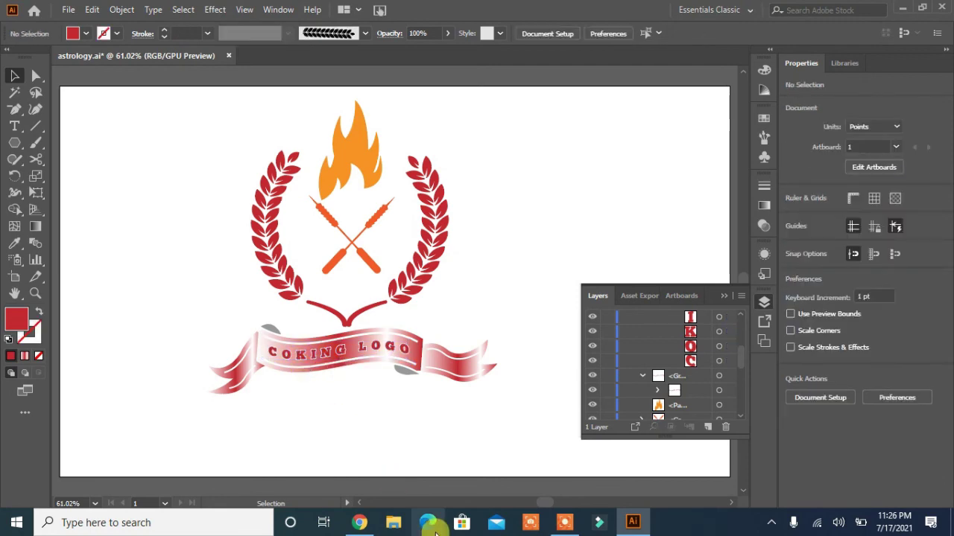
Step: Zoom to 100%, target the banner text group in Layers, and show the Effect menu
key("ctrl+plus")
key("ctrl+plus")
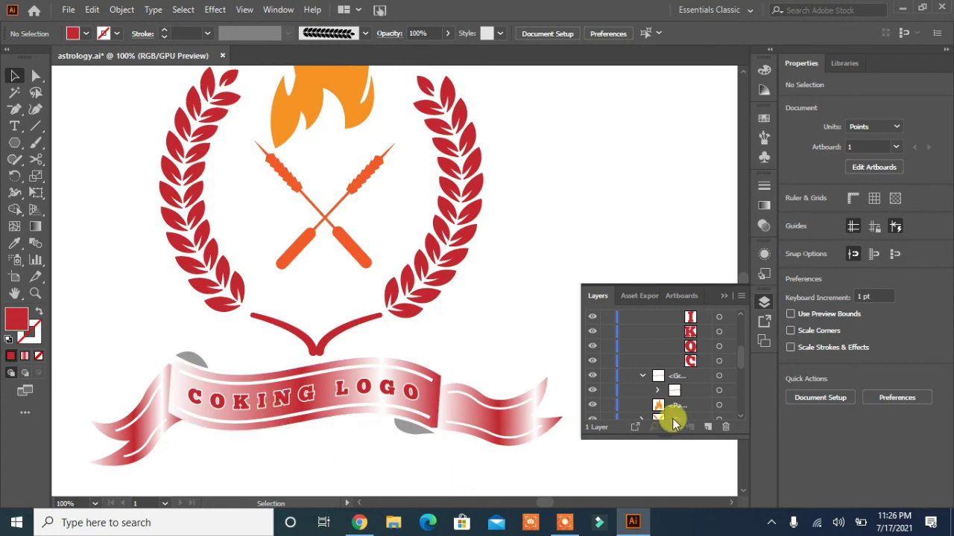
left_click(719, 377)
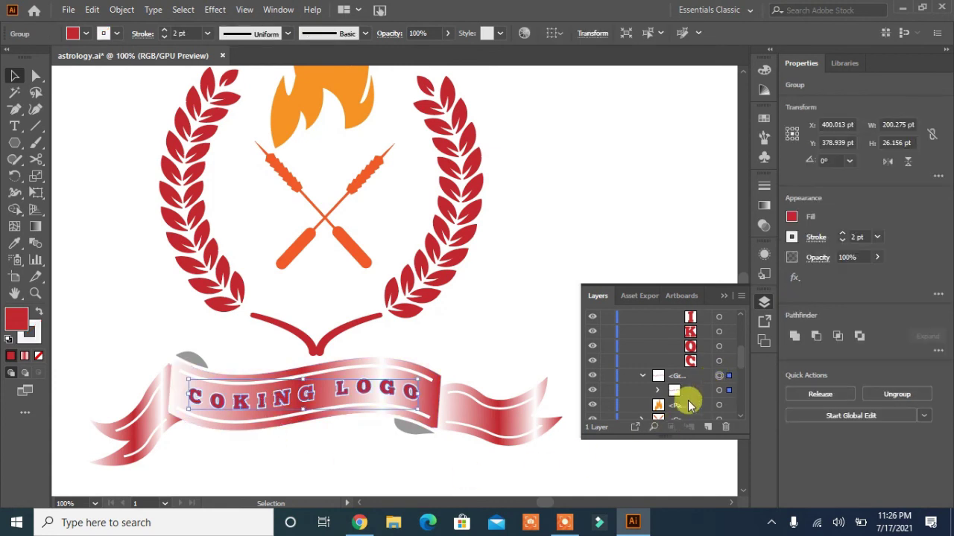
left_click(318, 452)
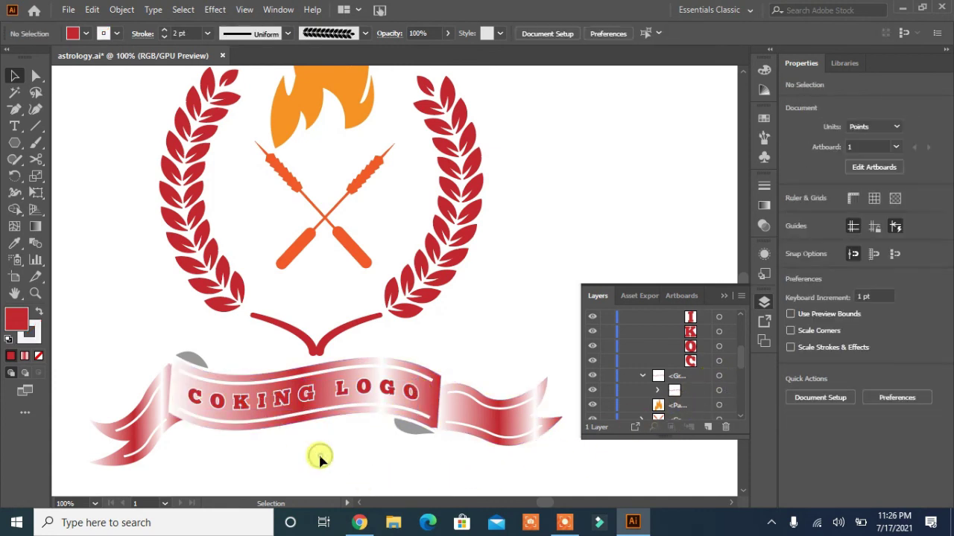
left_click(719, 376)
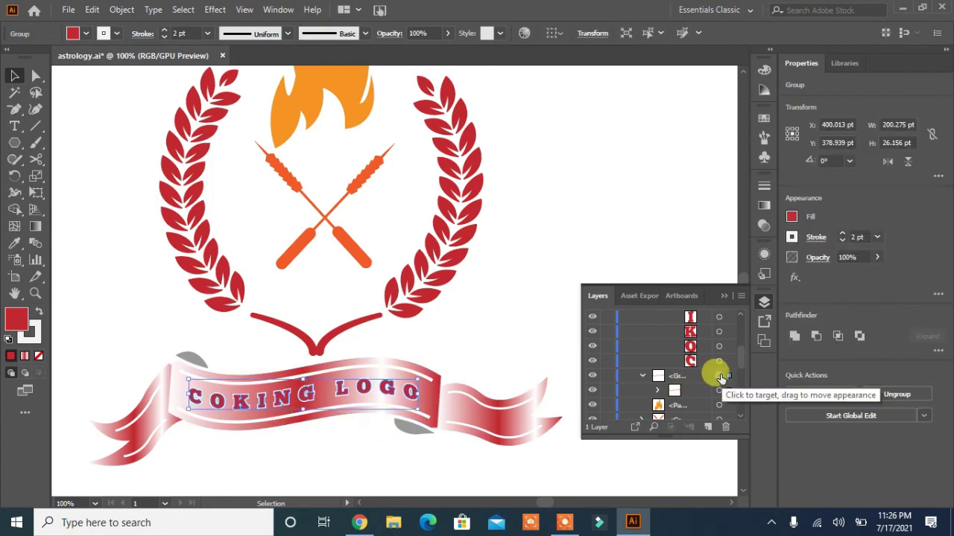
left_click(216, 10)
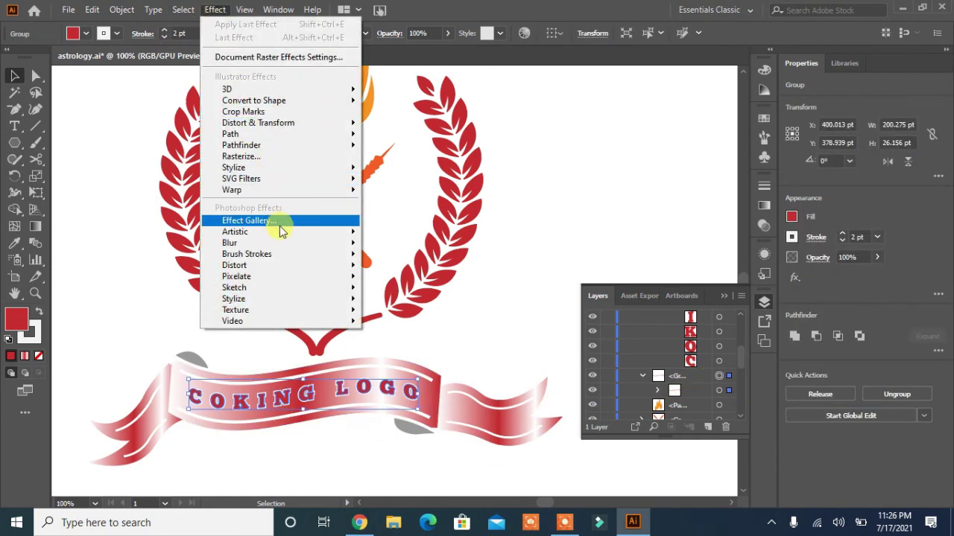
Step: Apply a Drop Shadow with 0 pt blur and 1 pt X and Y offsets
mouse_move(233, 167)
left_click(406, 170)
left_click(387, 328)
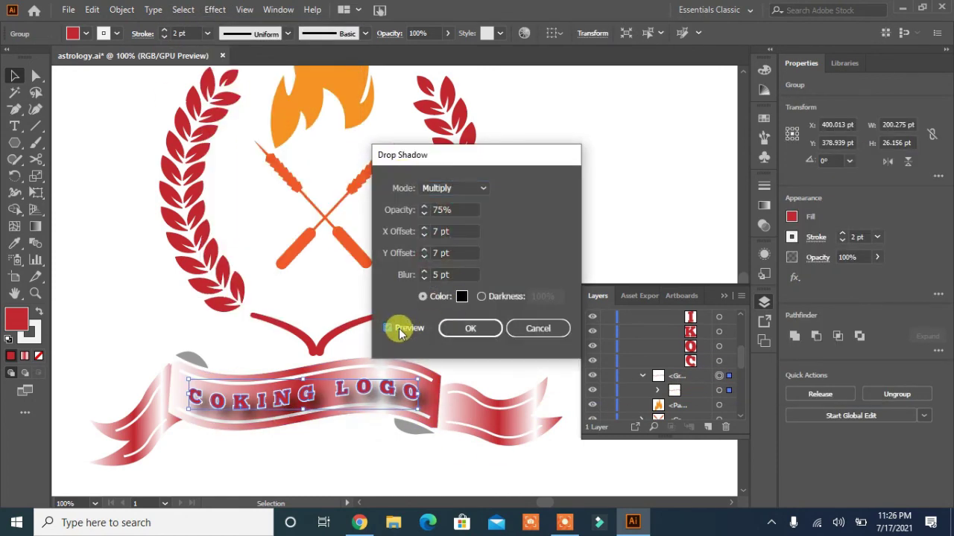
scroll(450, 275, "down", 3)
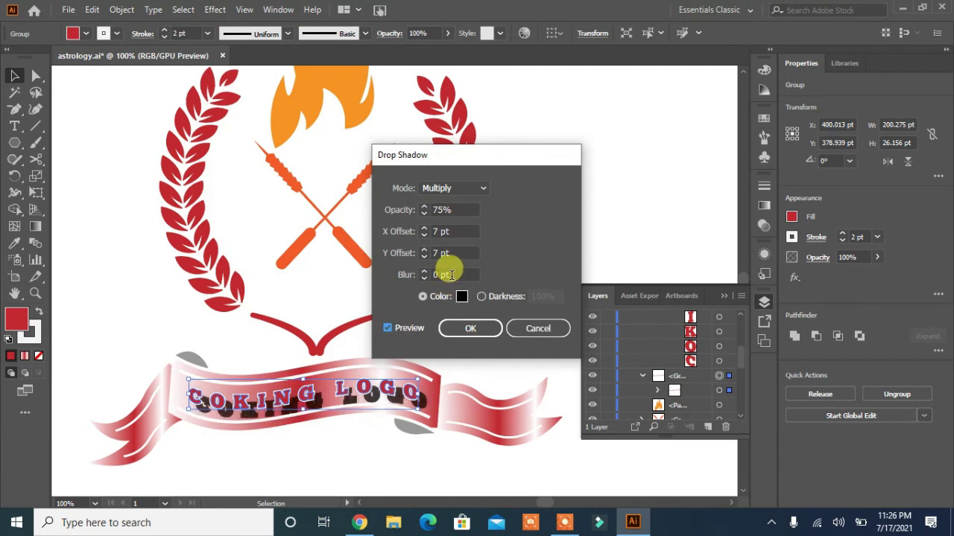
scroll(443, 253, "down", 7)
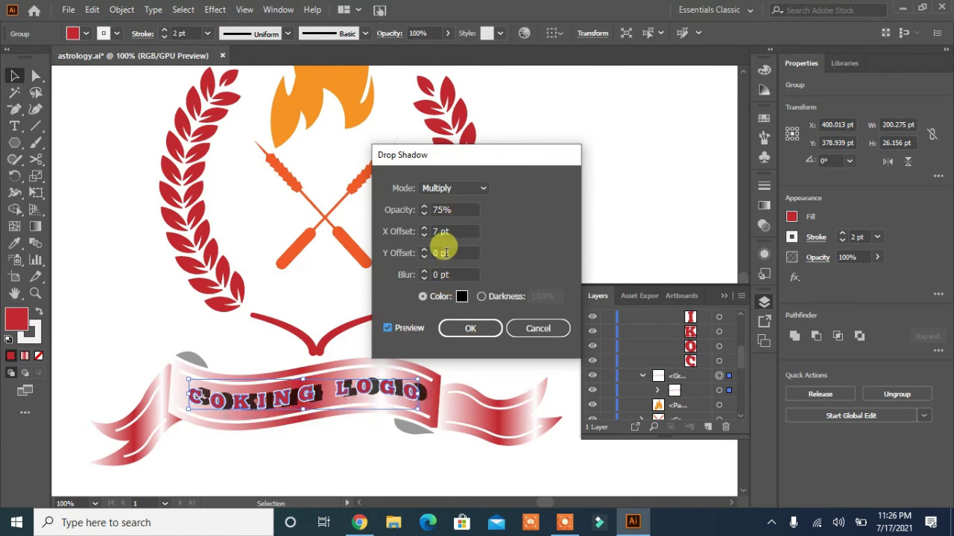
scroll(444, 231, "down", 3)
scroll(445, 230, "down", 3)
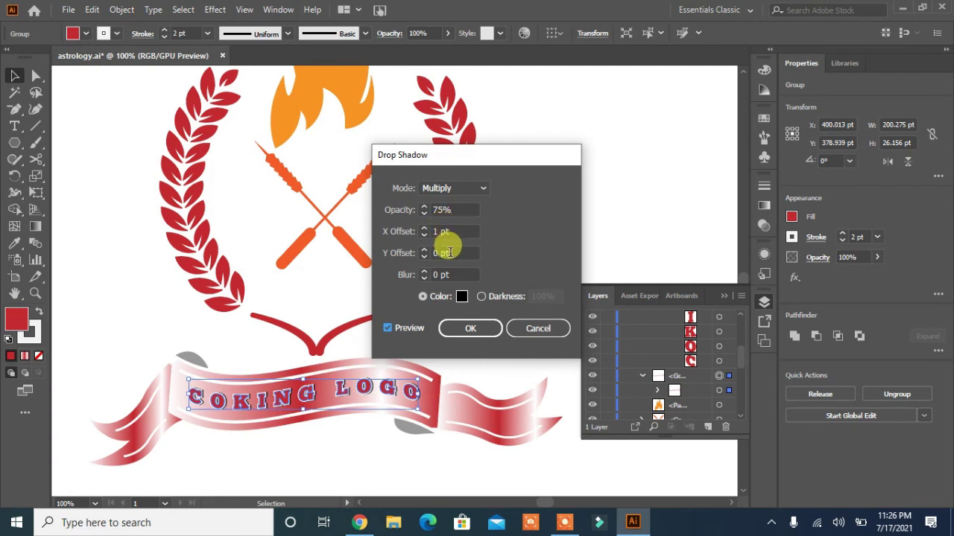
scroll(449, 253, "up", 1)
left_click(471, 328)
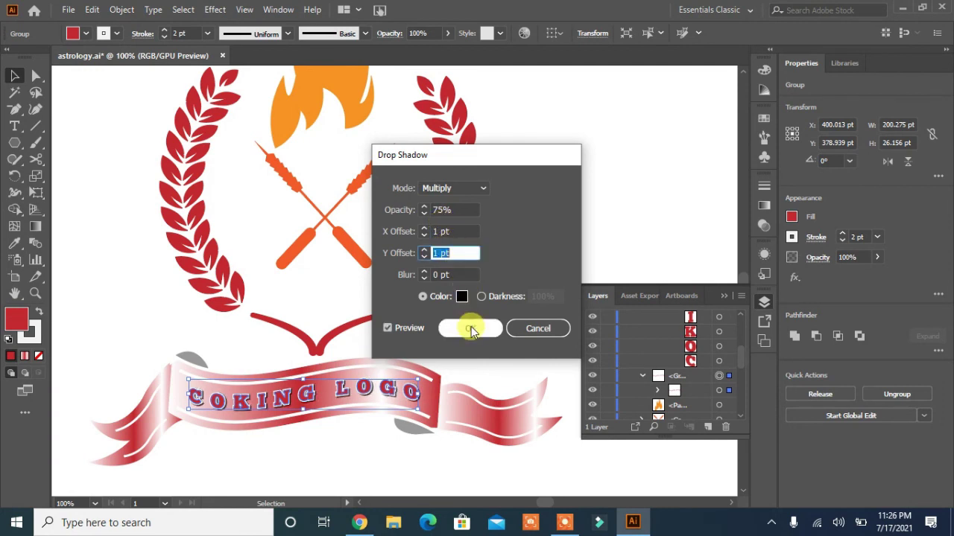
left_click(484, 302)
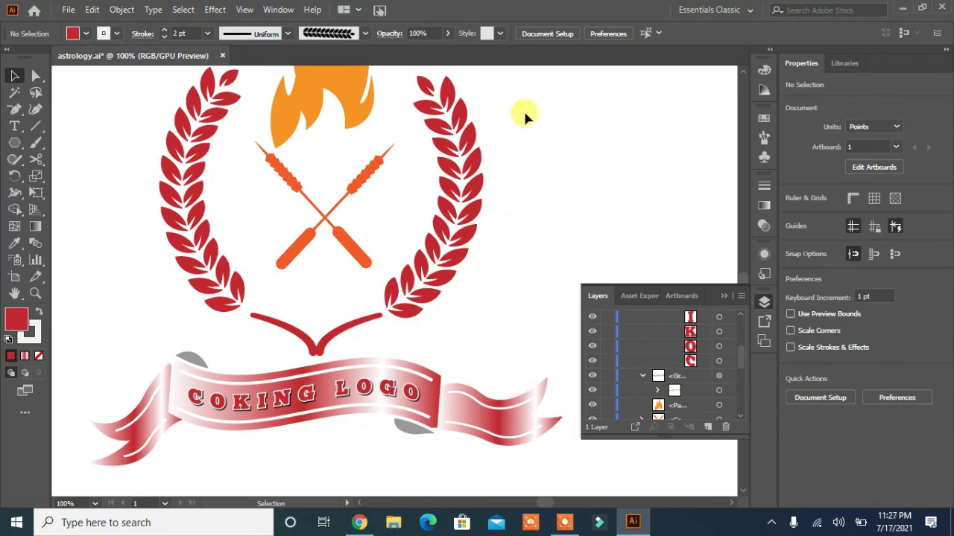
Step: Select every piece of the logo and group it with Ctrl+G
left_click_drag(525, 116, 99, 447)
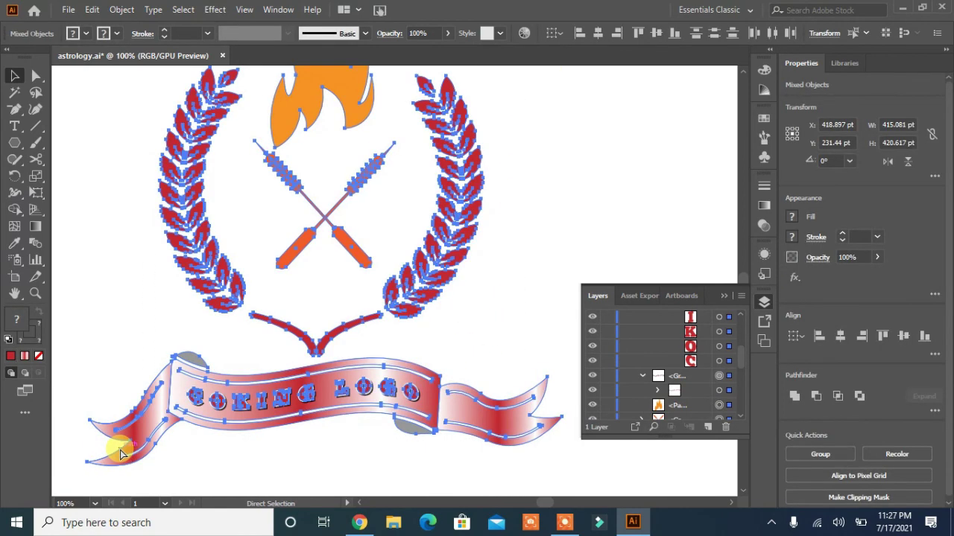
key("ctrl+0")
left_click(723, 296)
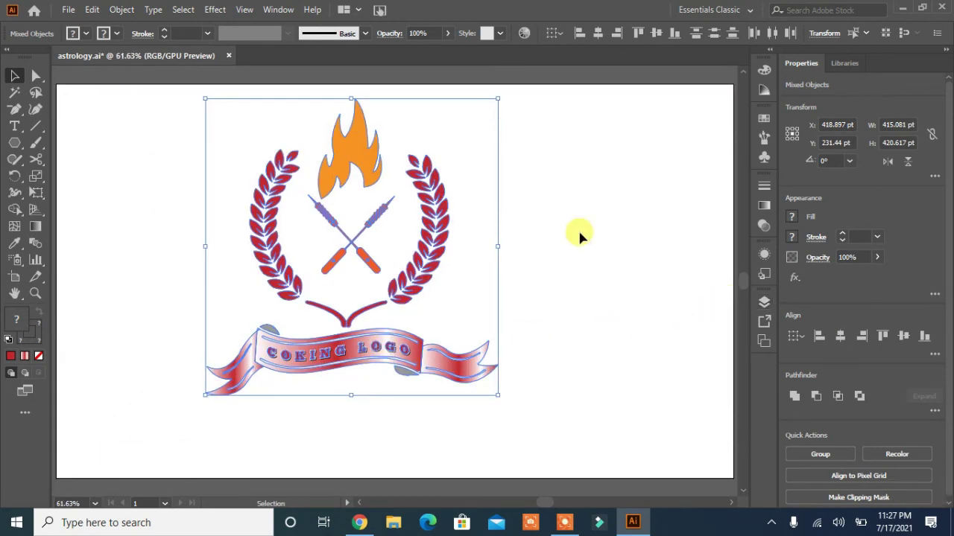
left_click(578, 237)
left_click_drag(546, 132, 131, 415)
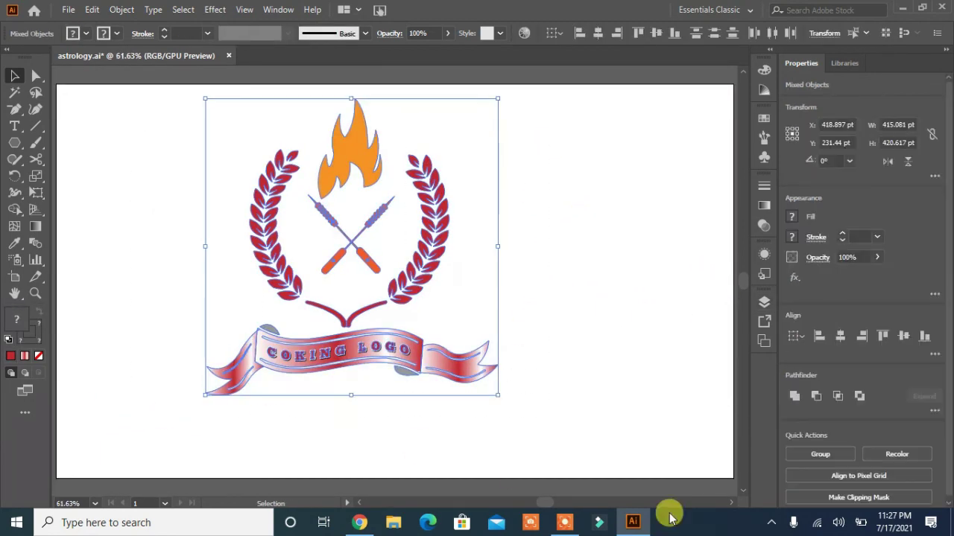
left_click(582, 419)
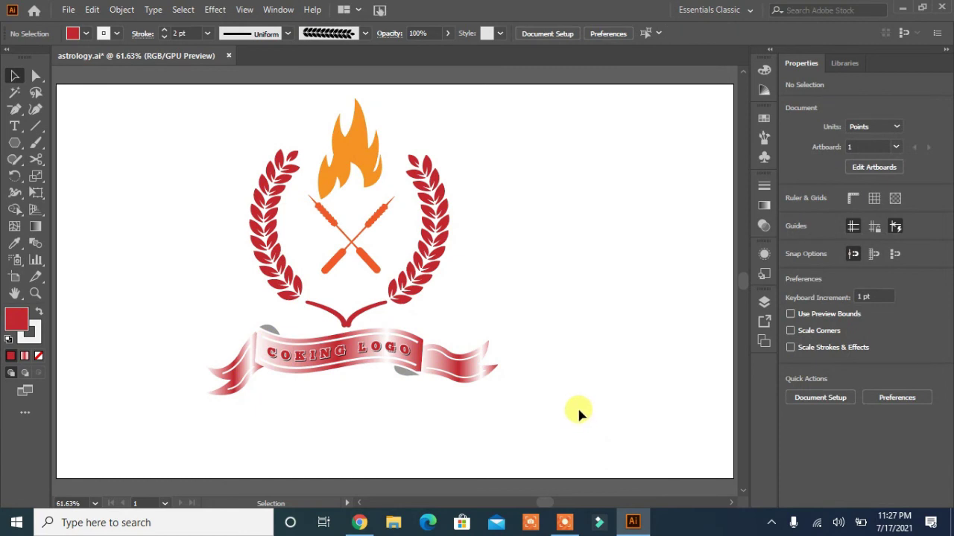
left_click_drag(487, 132, 298, 426)
left_click_drag(202, 401, 202, 402)
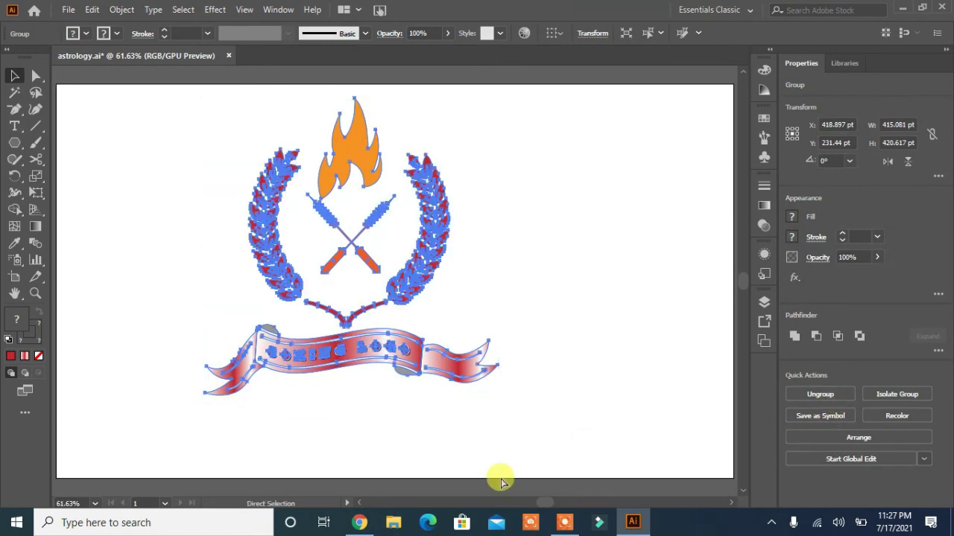
key("ctrl+g")
Step: Centre the grouped logo on the artboard and open File > Export
left_click(613, 347)
left_click_drag(420, 262, 487, 284)
left_click(592, 361)
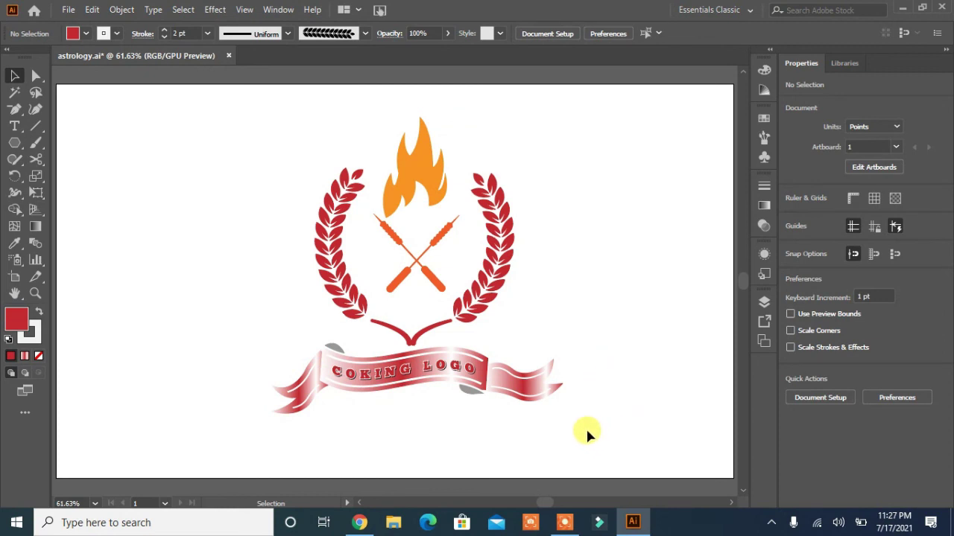
left_click(67, 10)
mouse_move(94, 256)
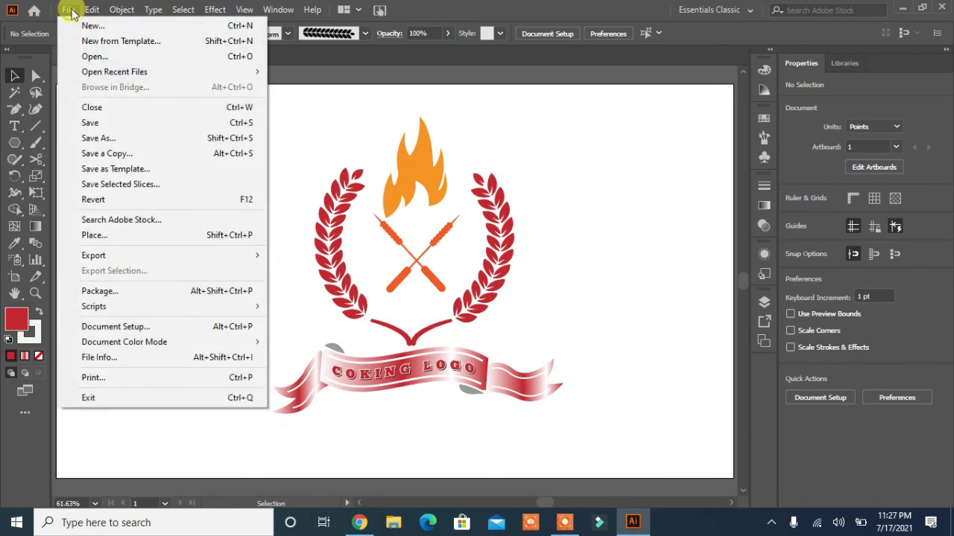
left_click(291, 276)
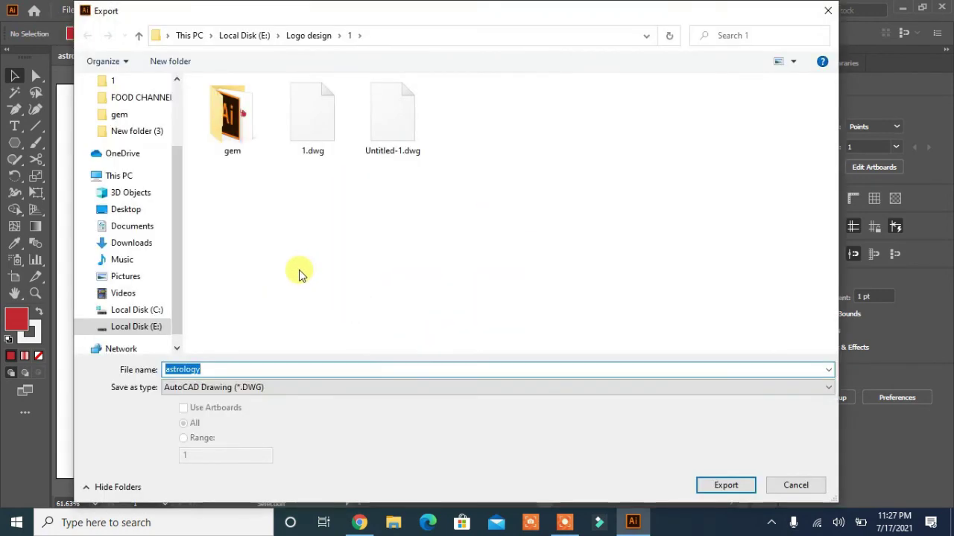